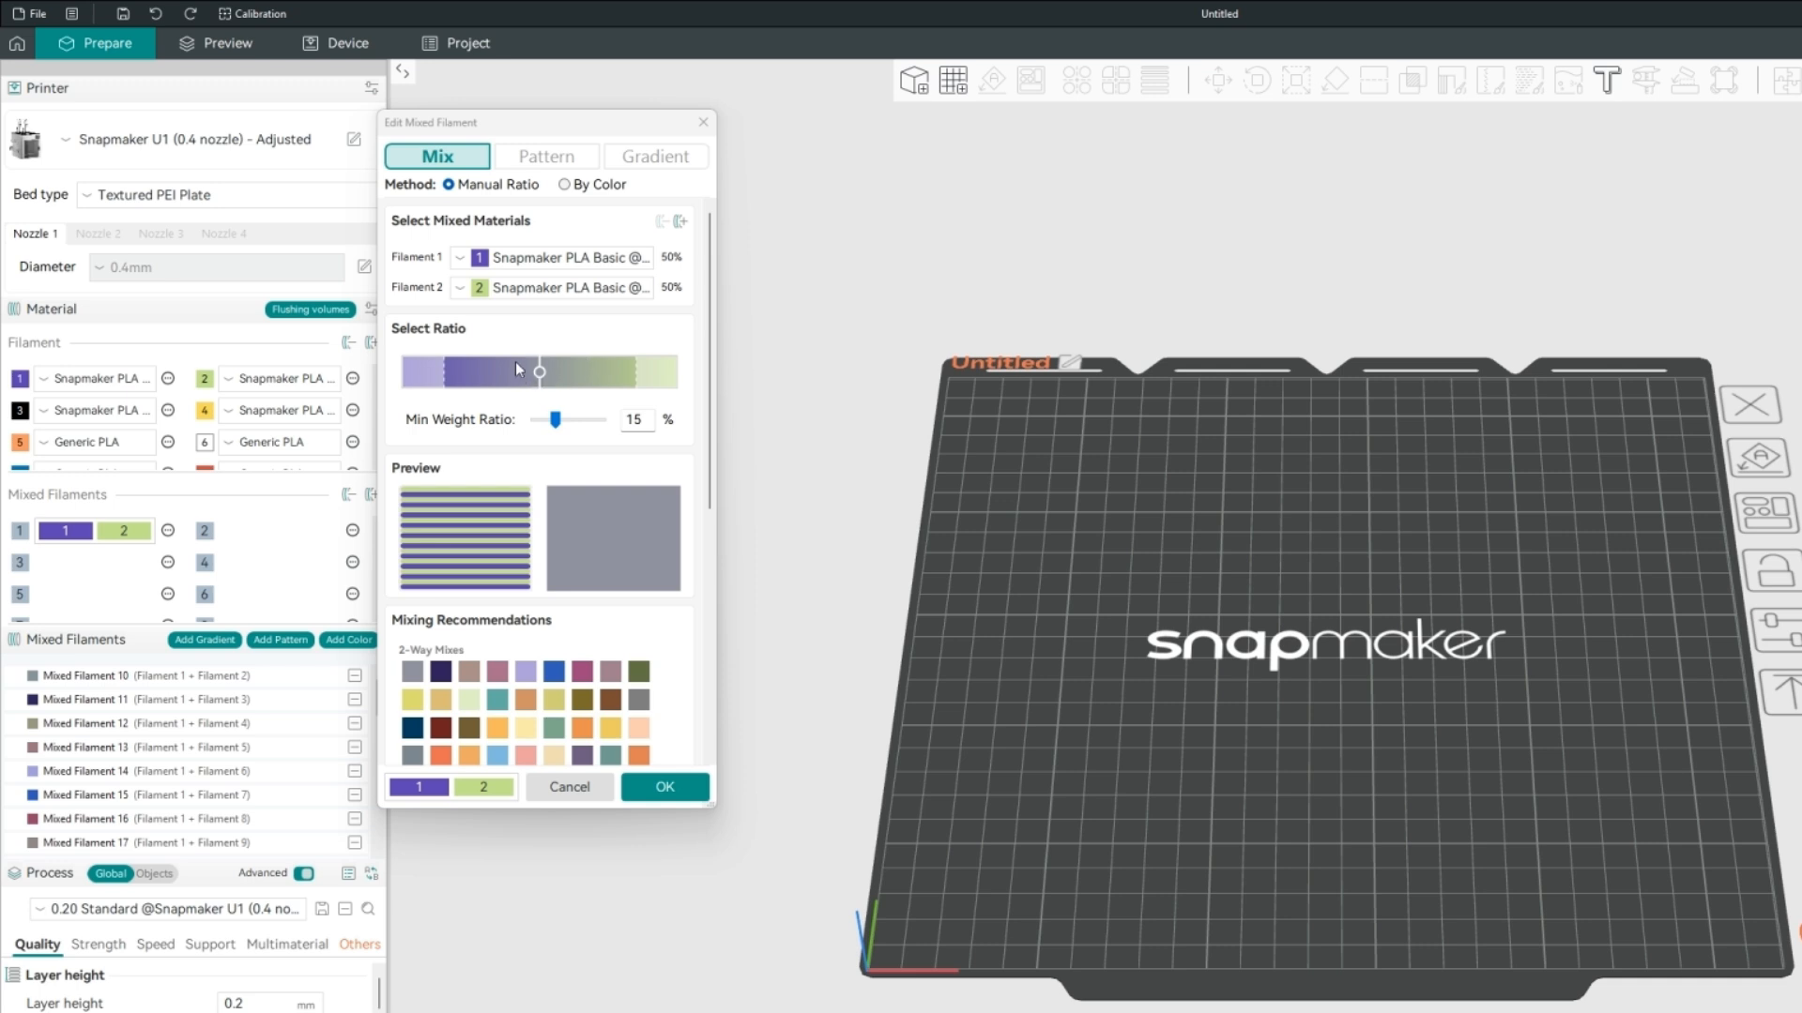
Try adding filaments 3 and 4 to the two-filament mix, and remove both again.
left_click(680, 229)
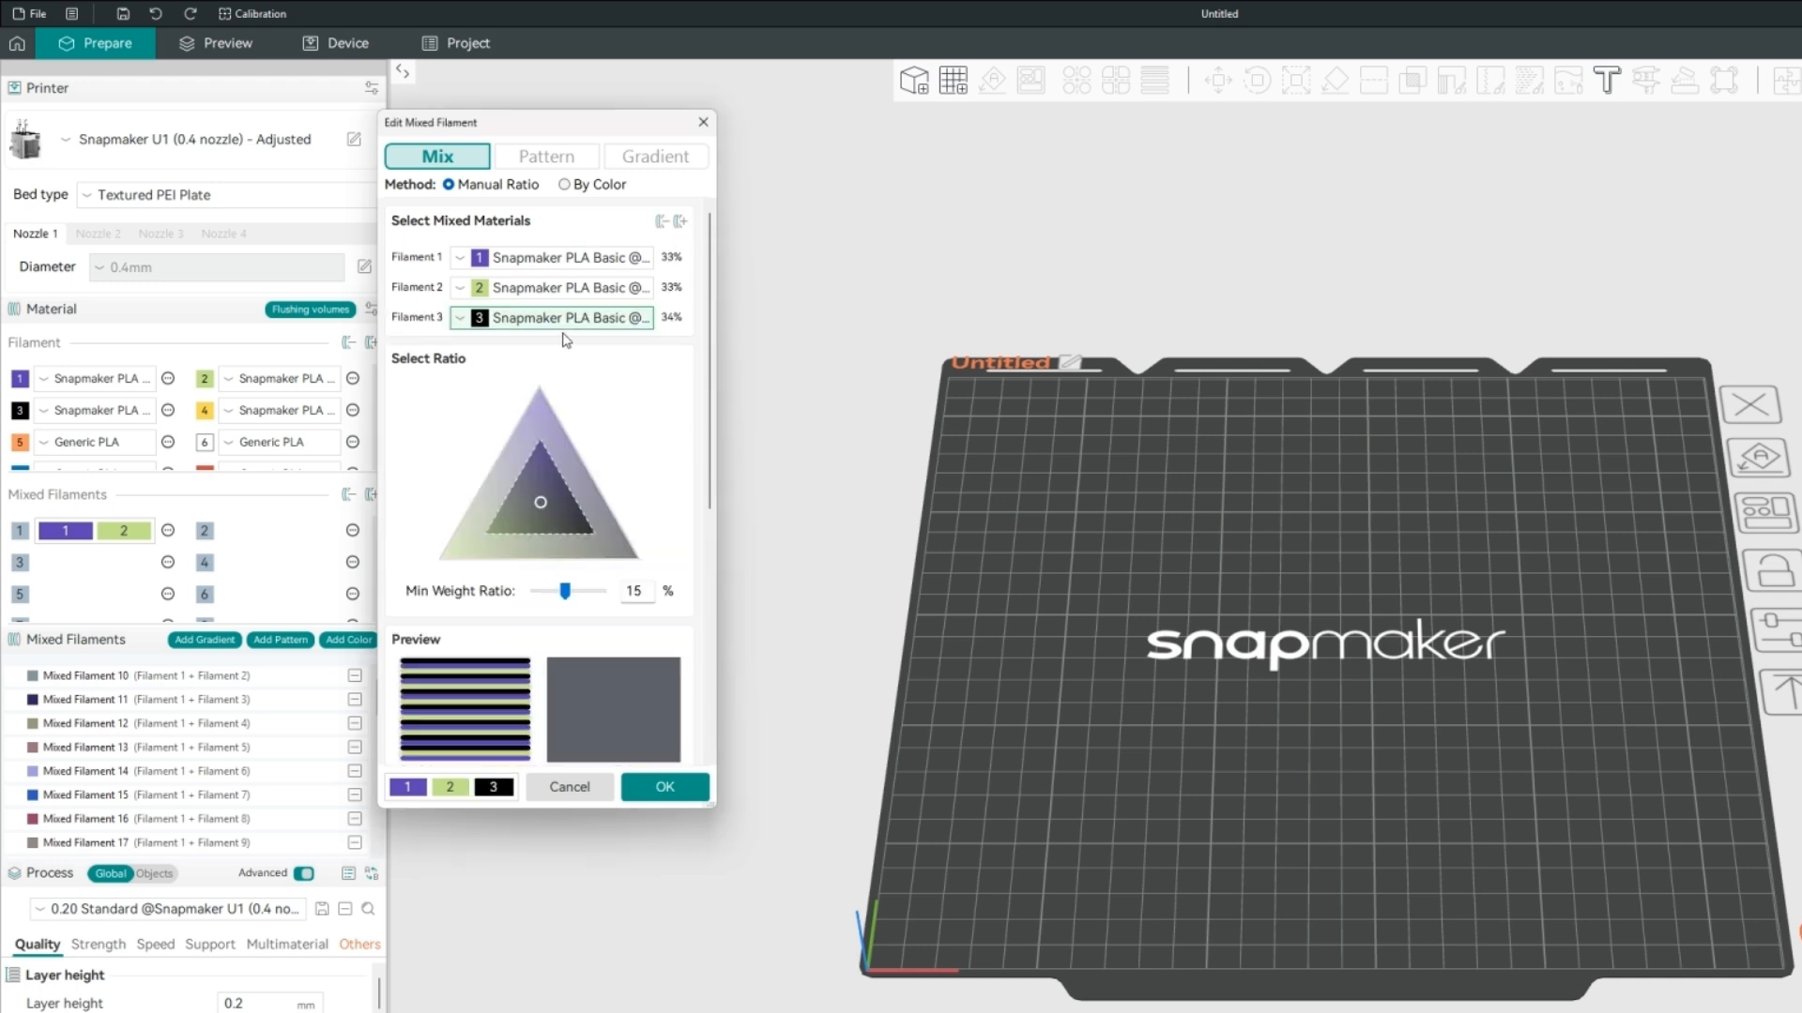
left_click(680, 226)
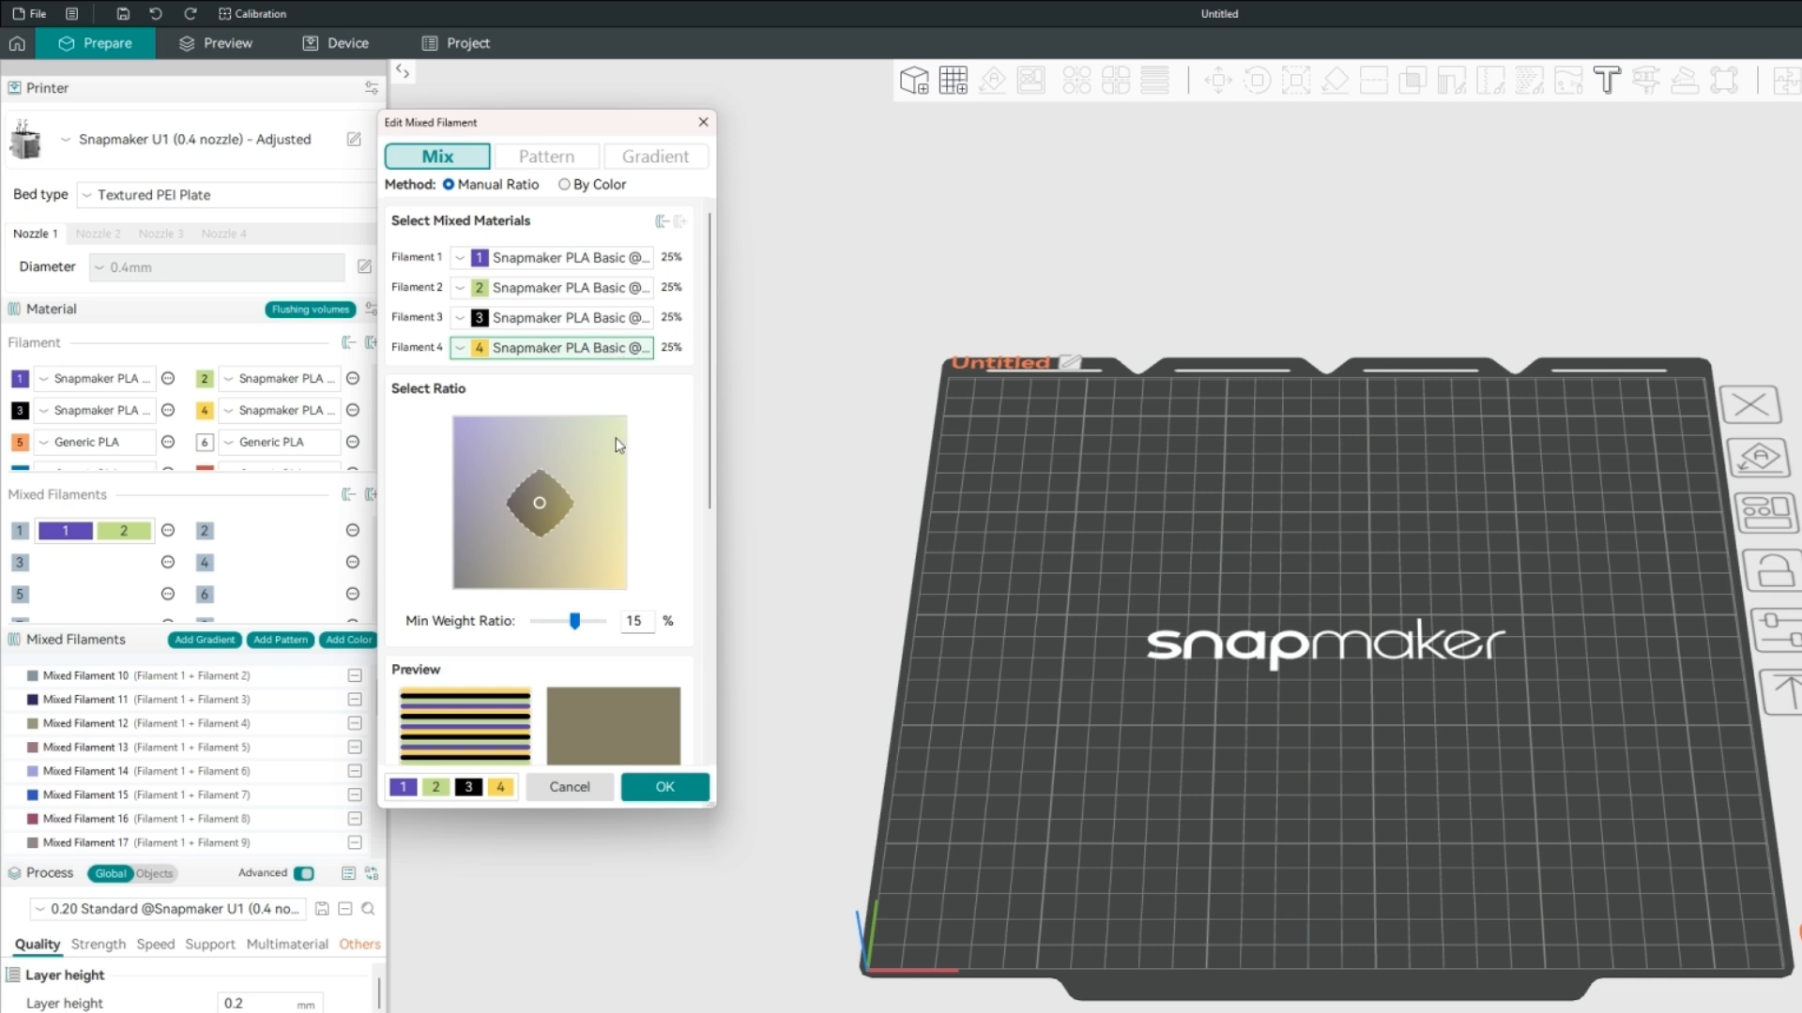
scroll(600, 439, "down", 2)
scroll(563, 422, "up", 2)
left_click(662, 221)
left_click(661, 222)
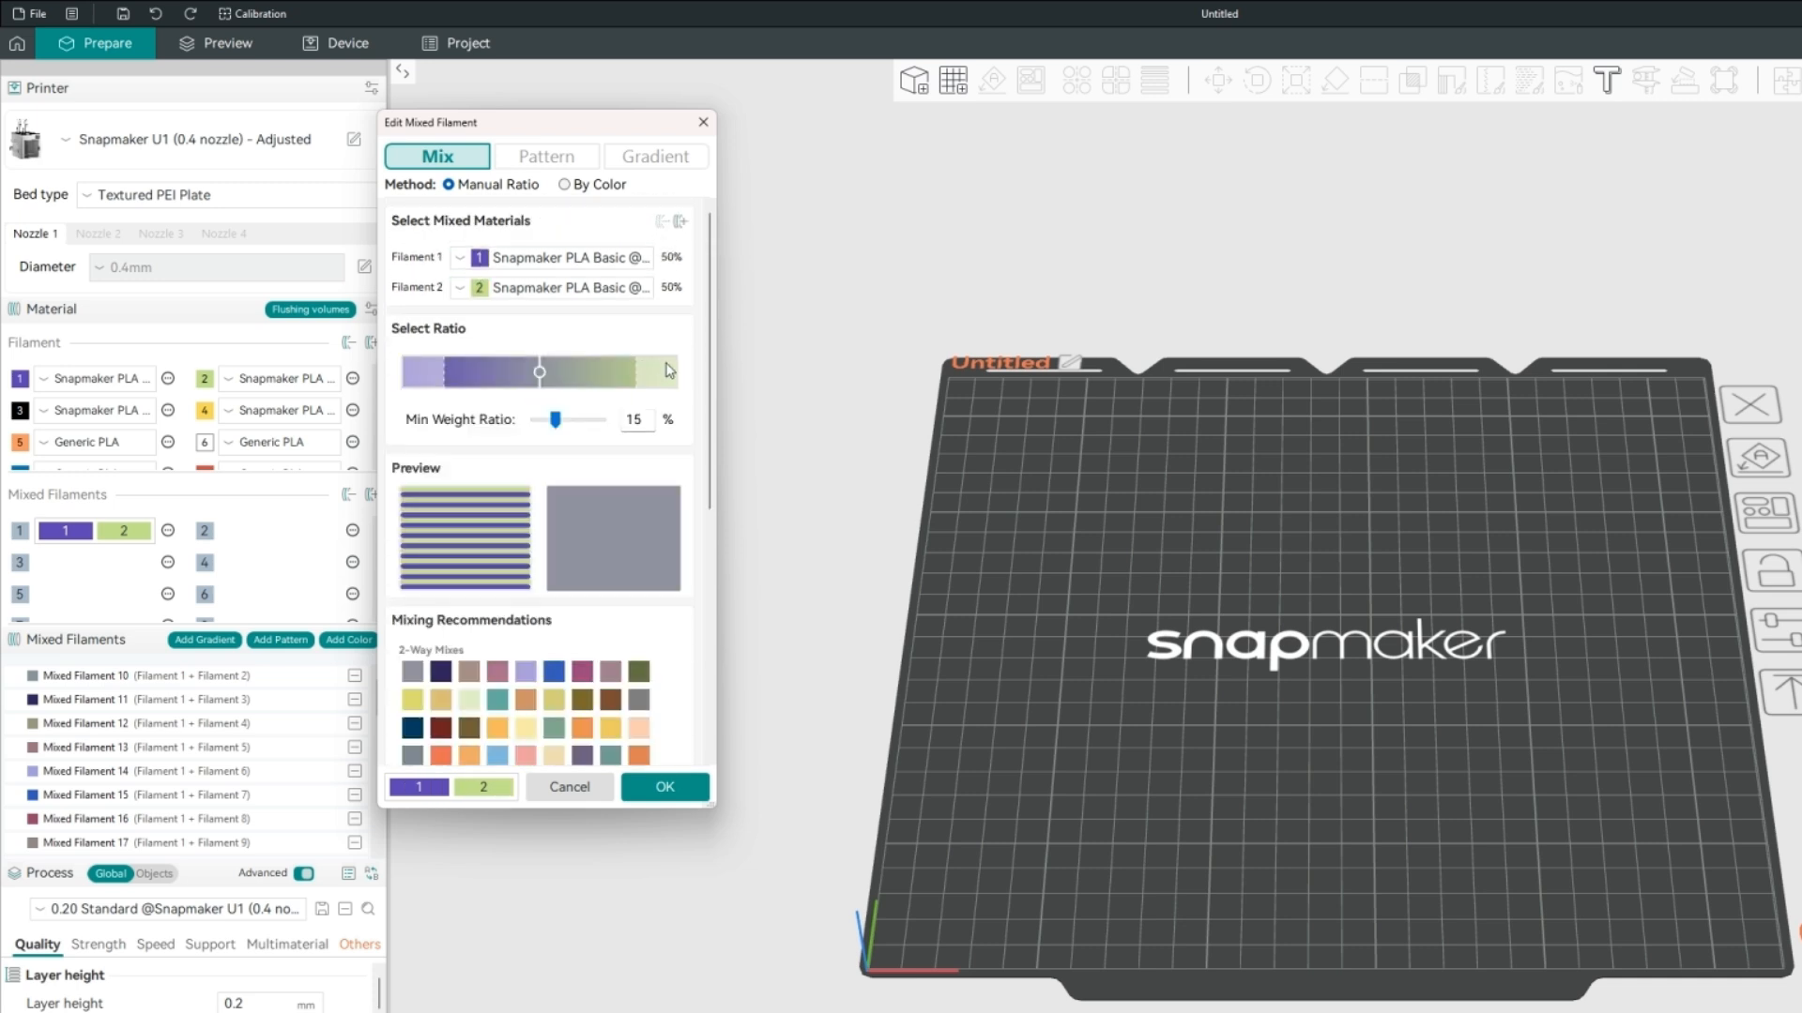
Collapse the preview, ratio, mixed materials and mixing recommendations sections of the mix settings.
left_click(468, 473)
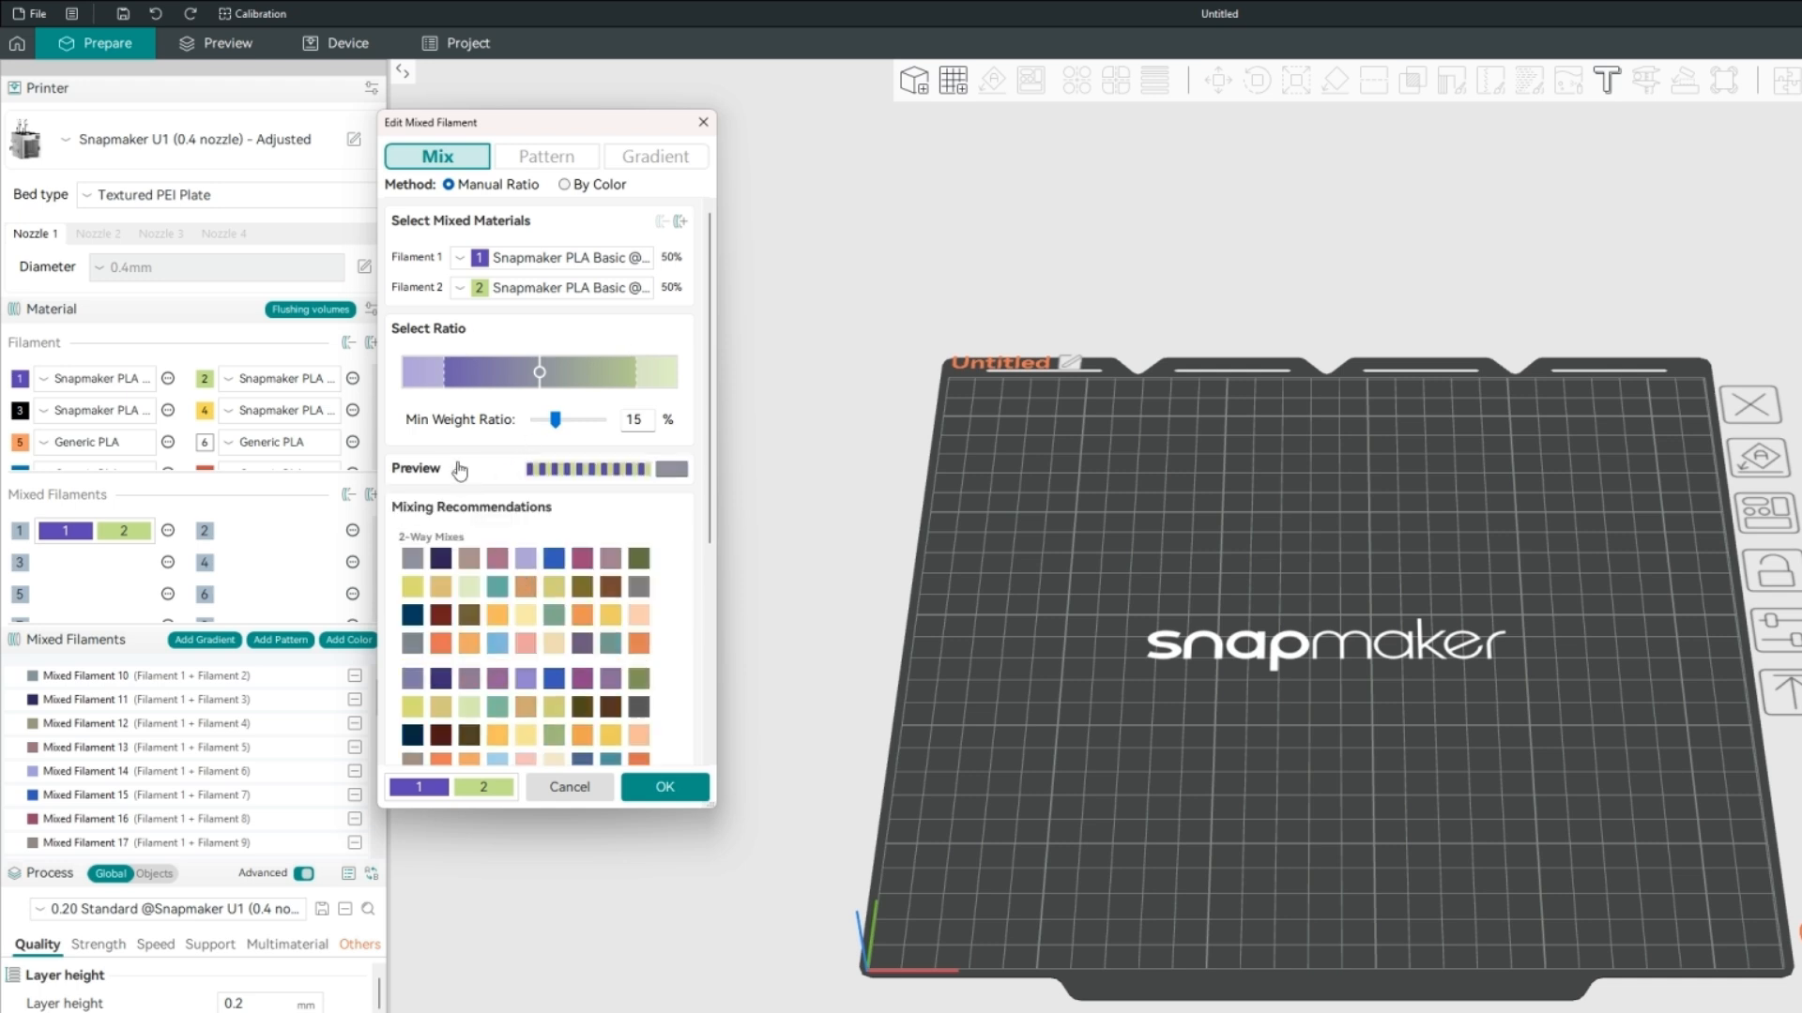
left_click(457, 331)
left_click(464, 225)
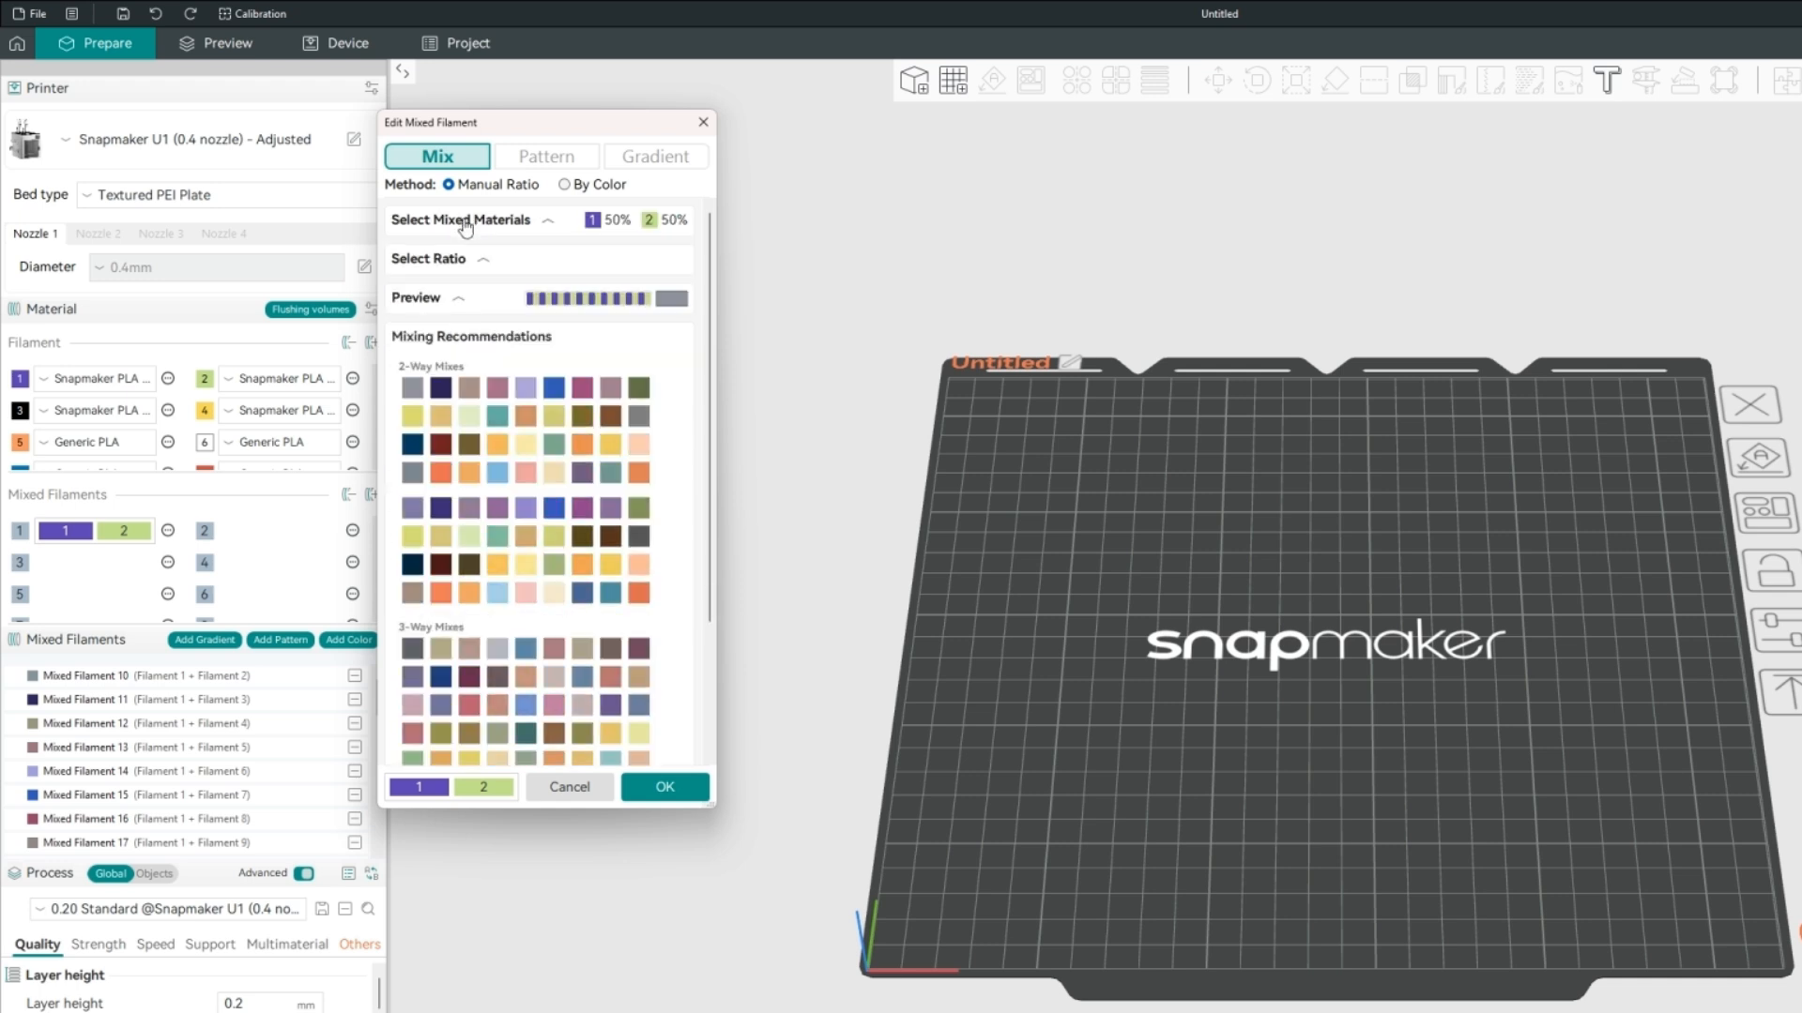
left_click(474, 343)
left_click(530, 340)
left_click(493, 337)
Expand the ratio section and set the mix to 62% filament 1 and 38% filament 2.
left_click(481, 262)
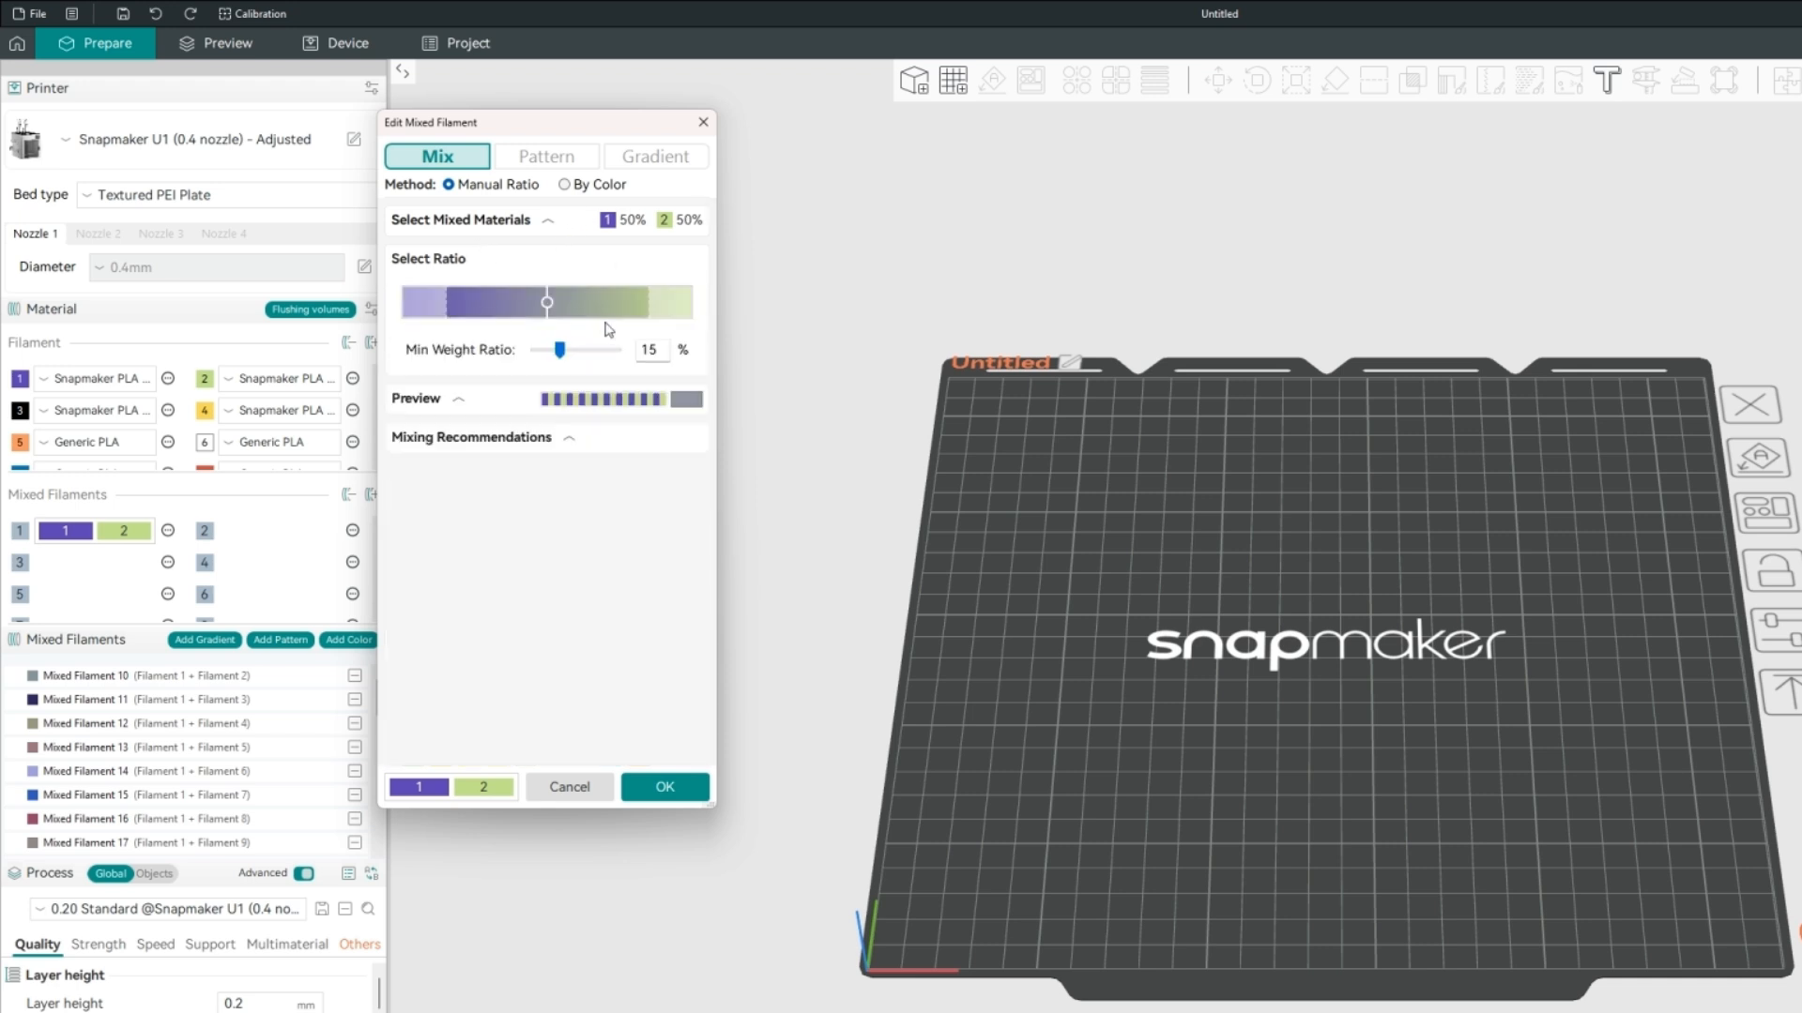
left_click(490, 301)
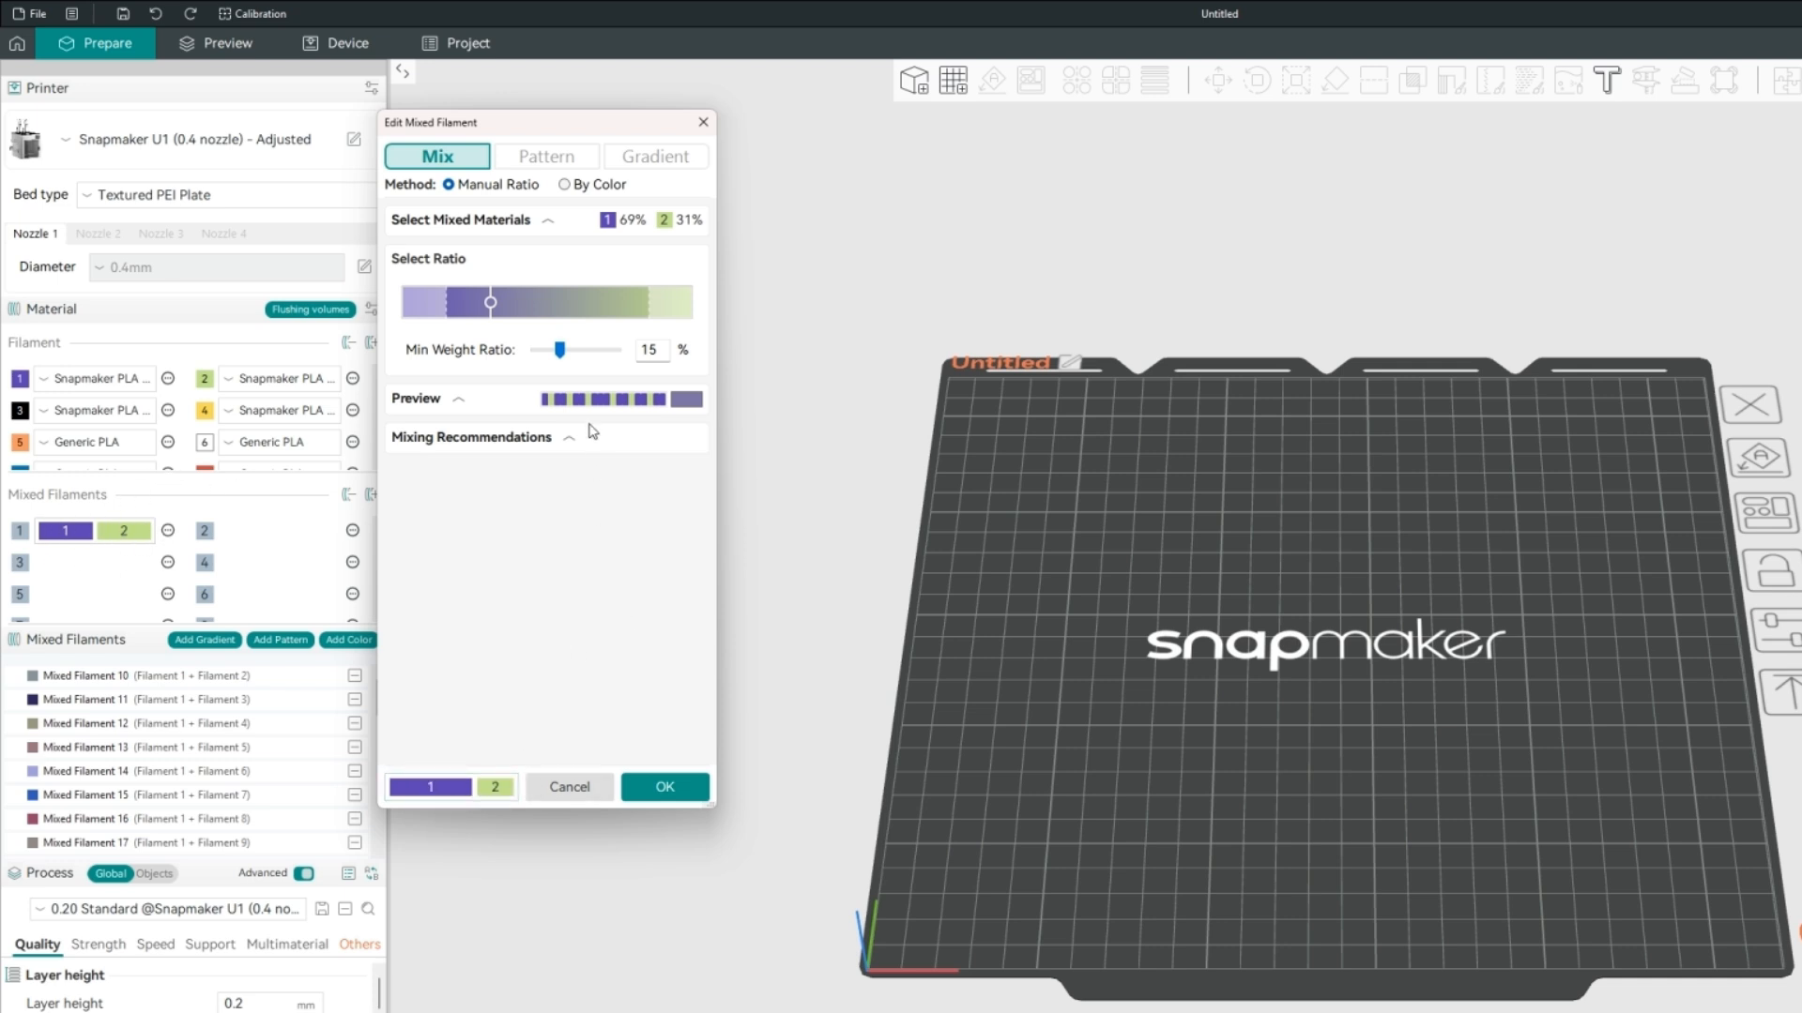
mouse_move(490, 302)
left_mouse_down()
mouse_move(618, 312)
mouse_move(456, 313)
mouse_move(629, 312)
mouse_move(507, 315)
left_mouse_up()
Expand the mixing recommendations in place of the ratio section and try out several recommended two-way mixes.
left_click(523, 437)
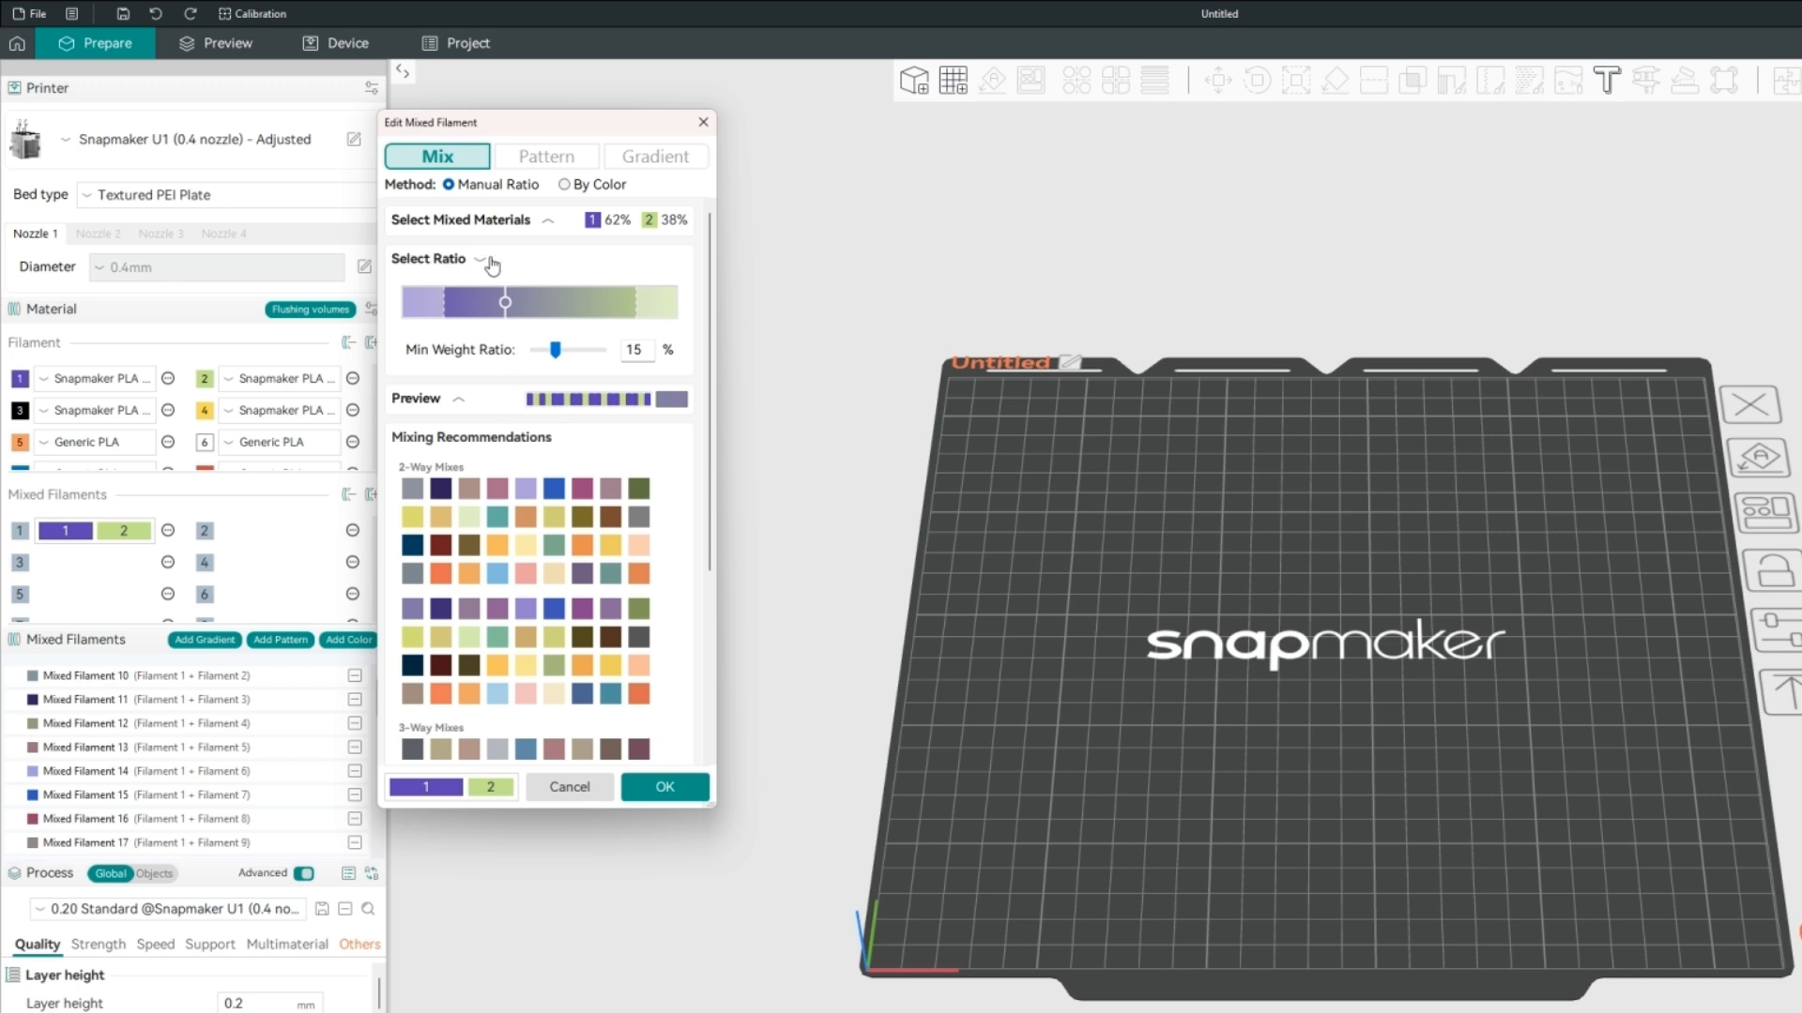
left_click(483, 262)
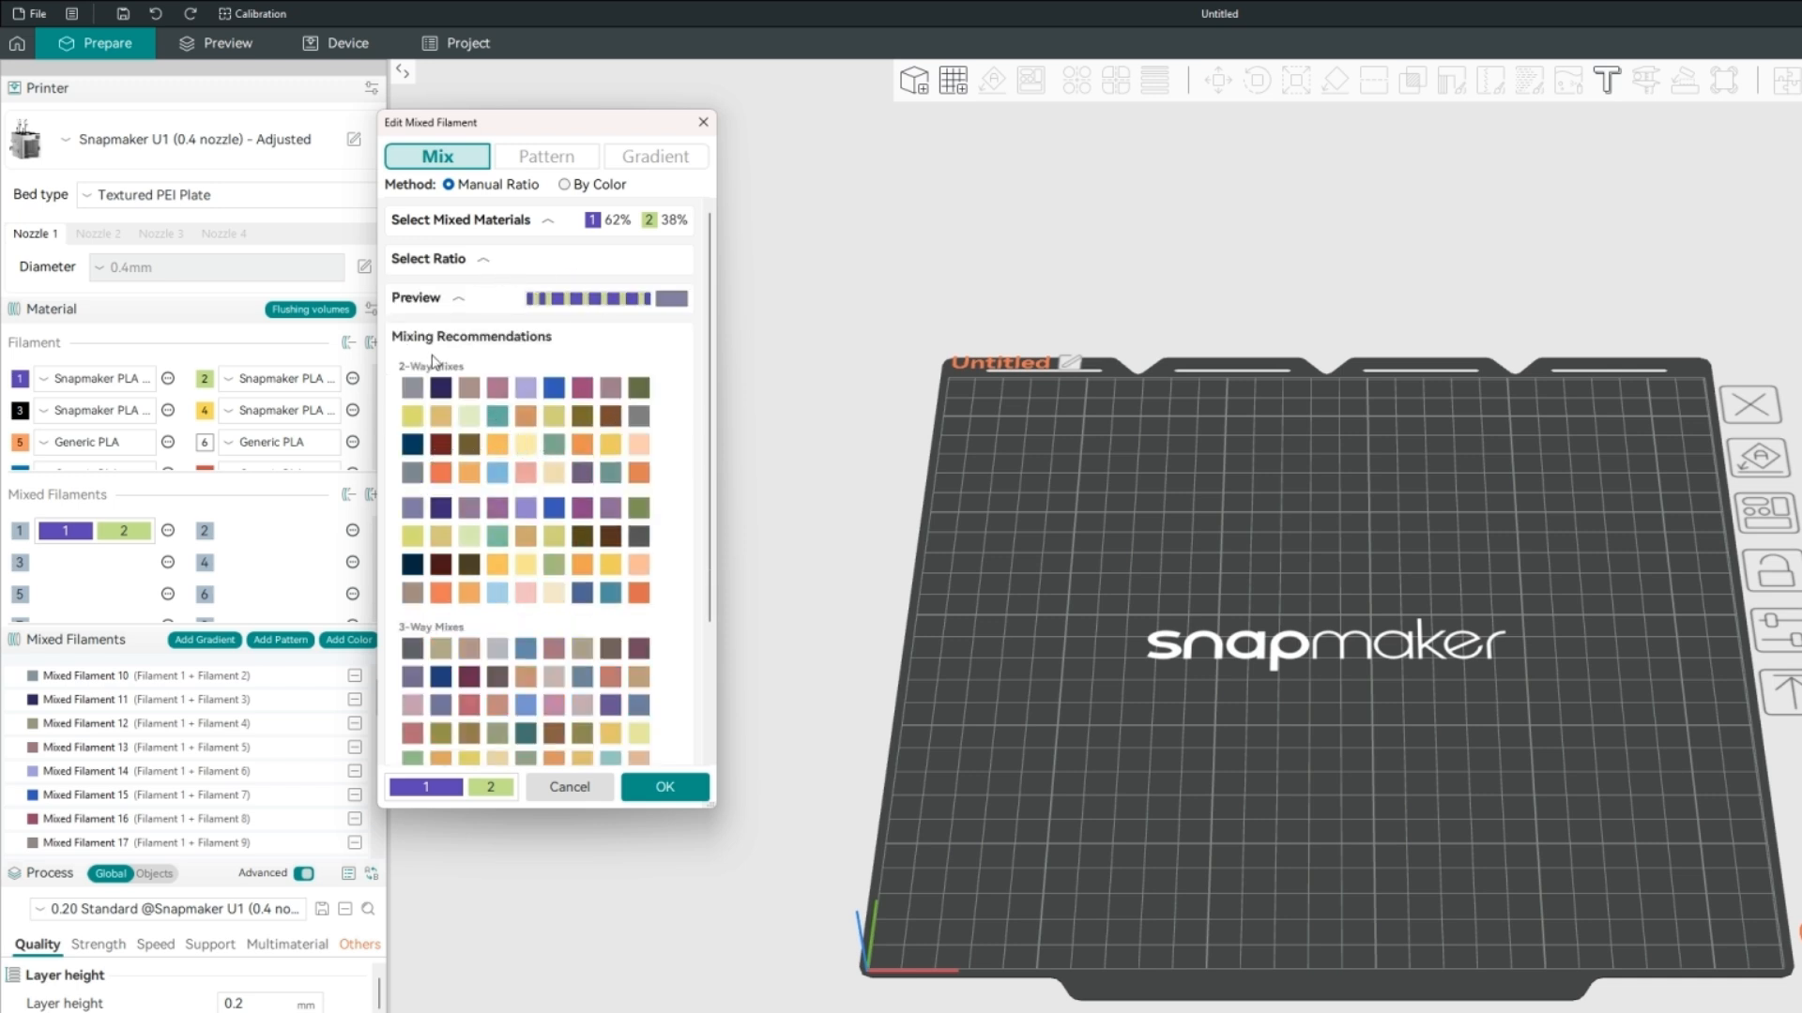
left_click(441, 388)
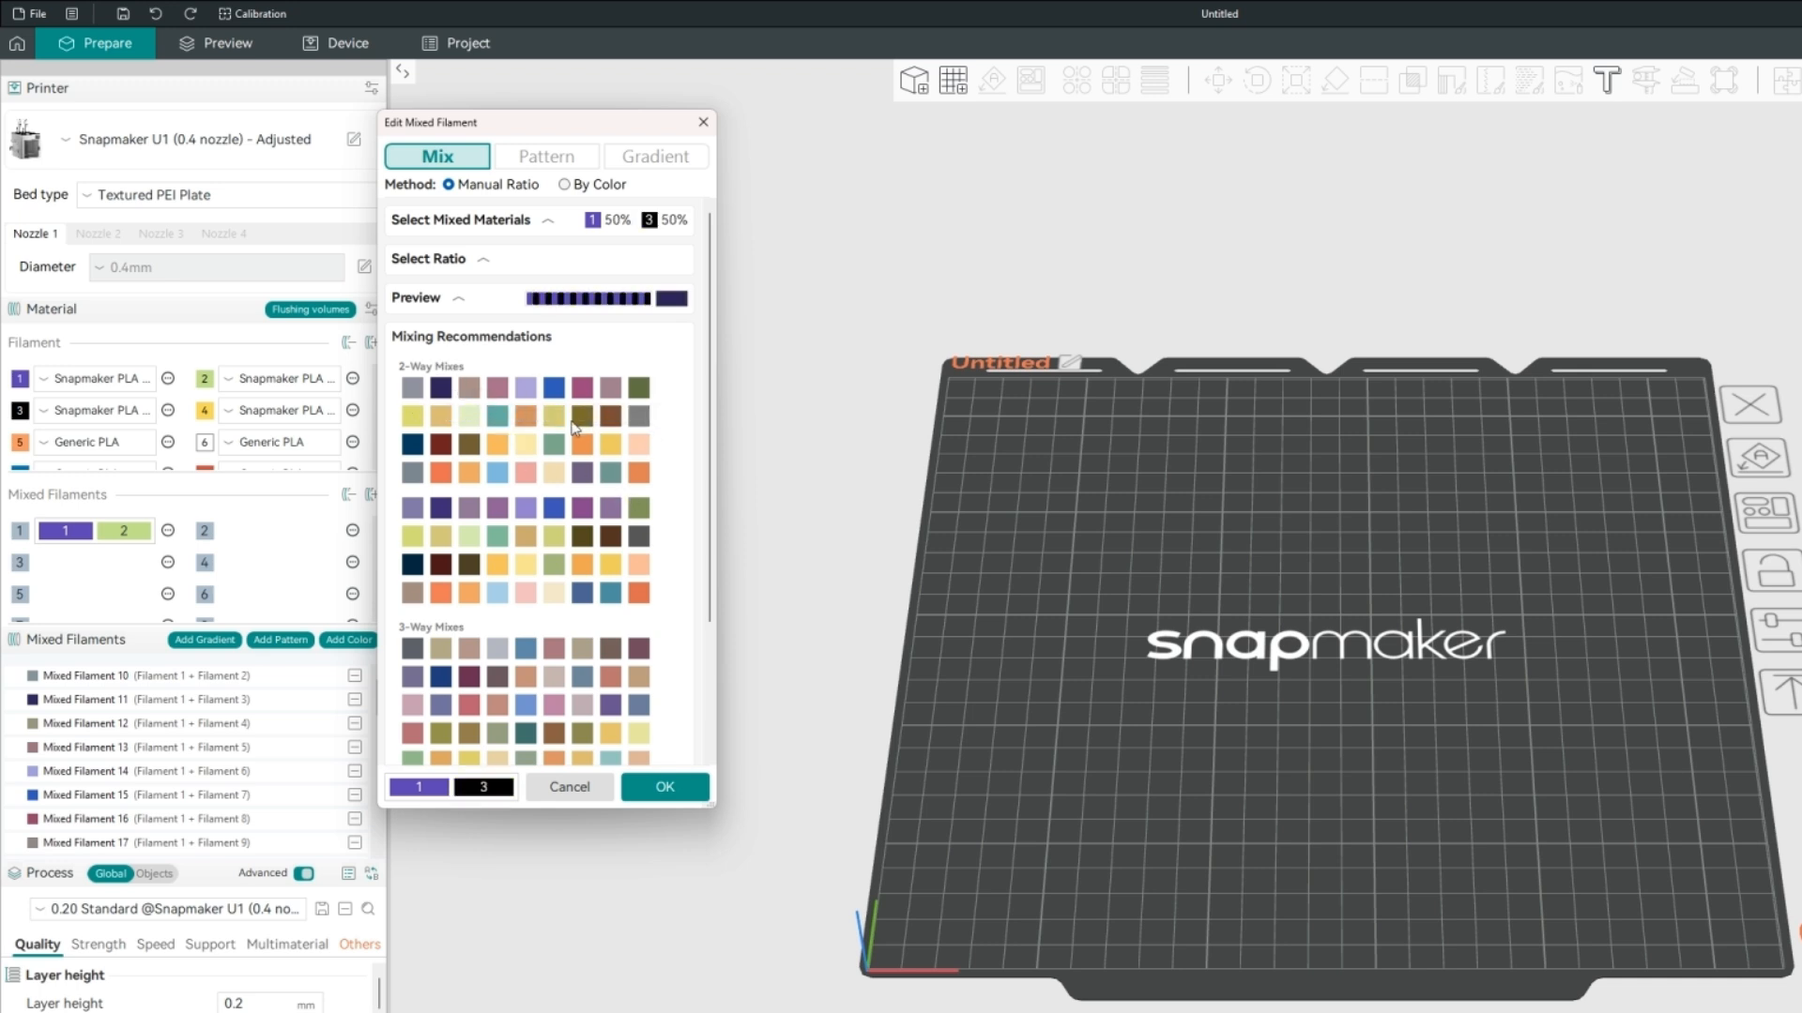
left_click(498, 544)
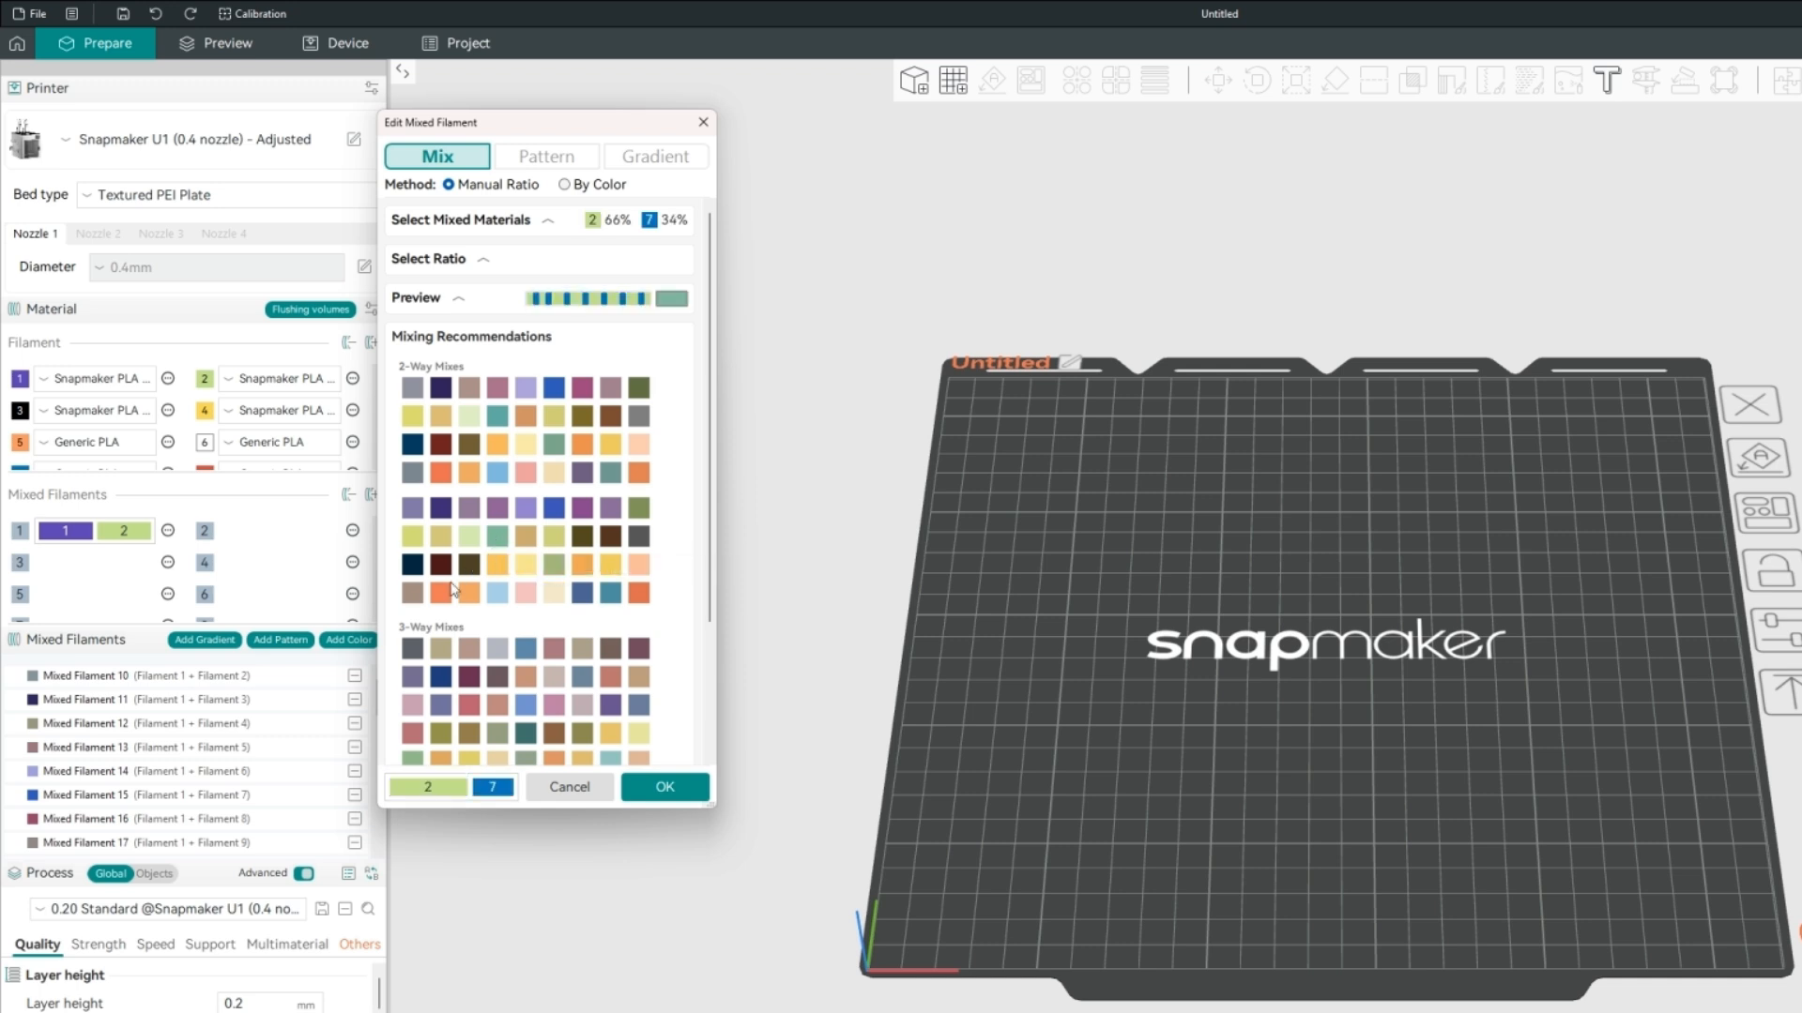
left_click(469, 594)
left_click(638, 594)
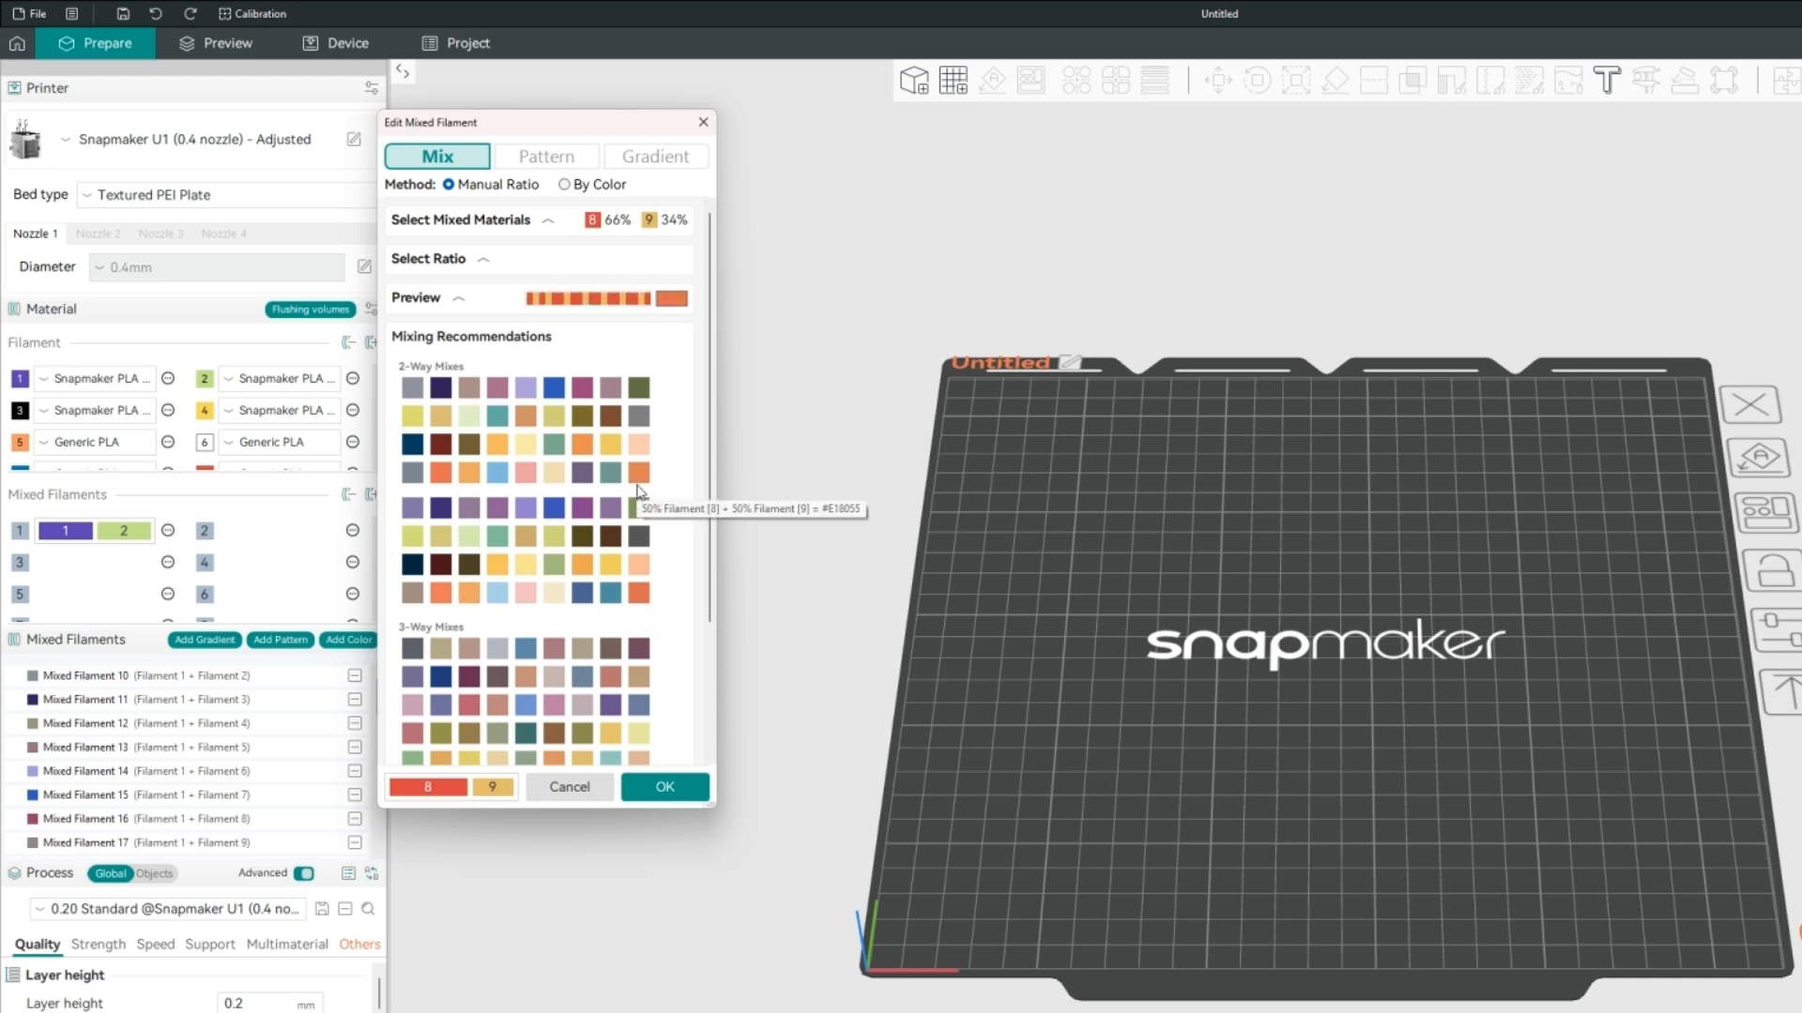
left_click(454, 535)
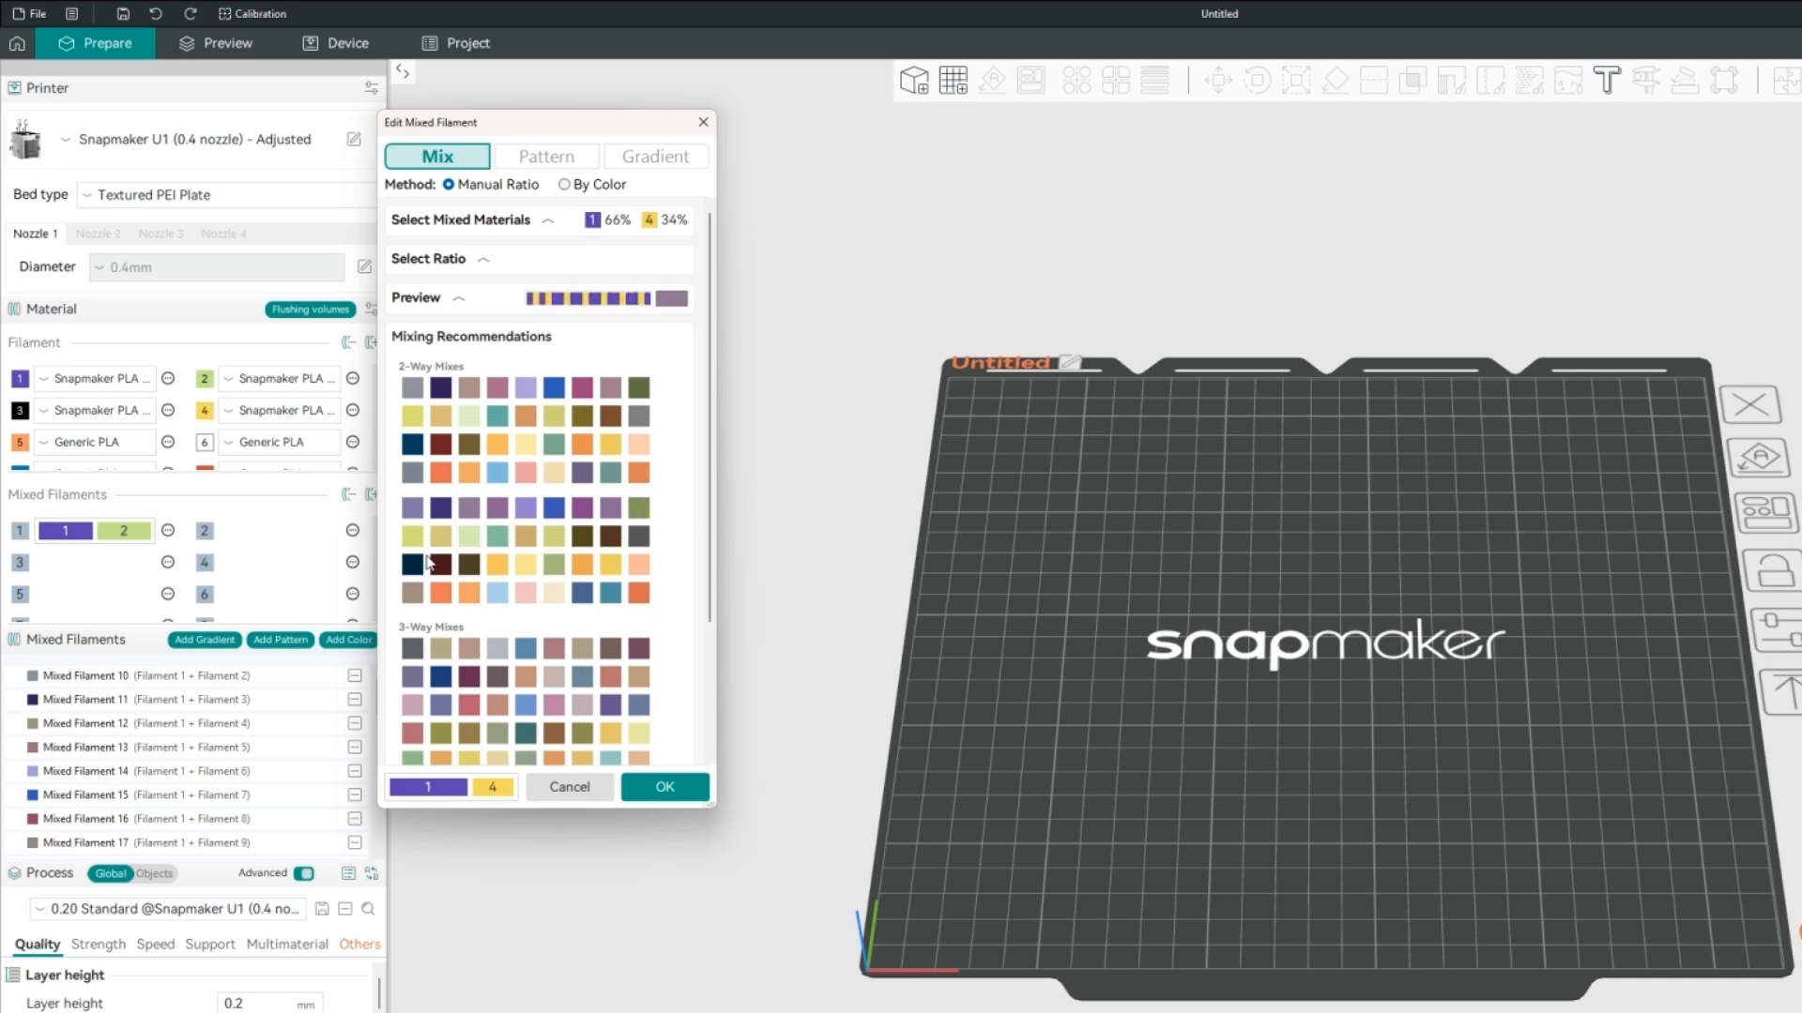
left_click(435, 566)
left_click(608, 450)
Try several recommended three-way mixes, ending with 33% filament 2, 33% filament 3 and 34% filament 4.
left_click(489, 656)
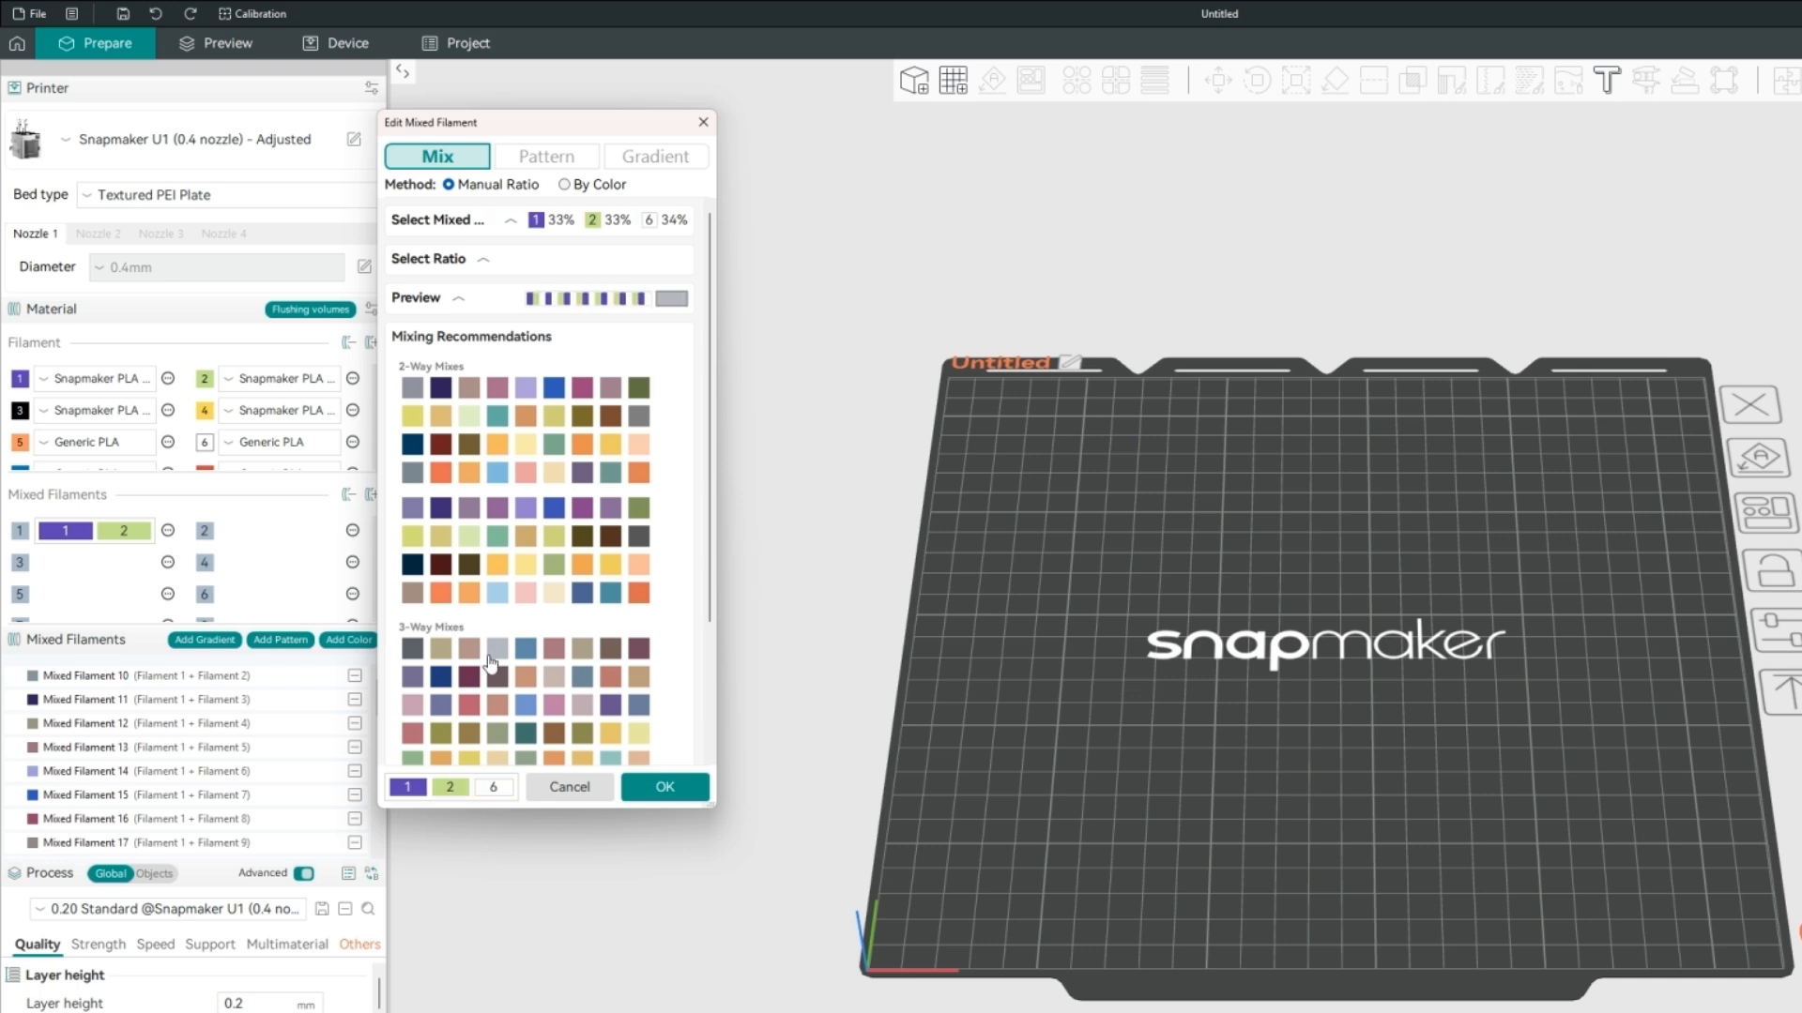
left_click(552, 709)
left_click(439, 735)
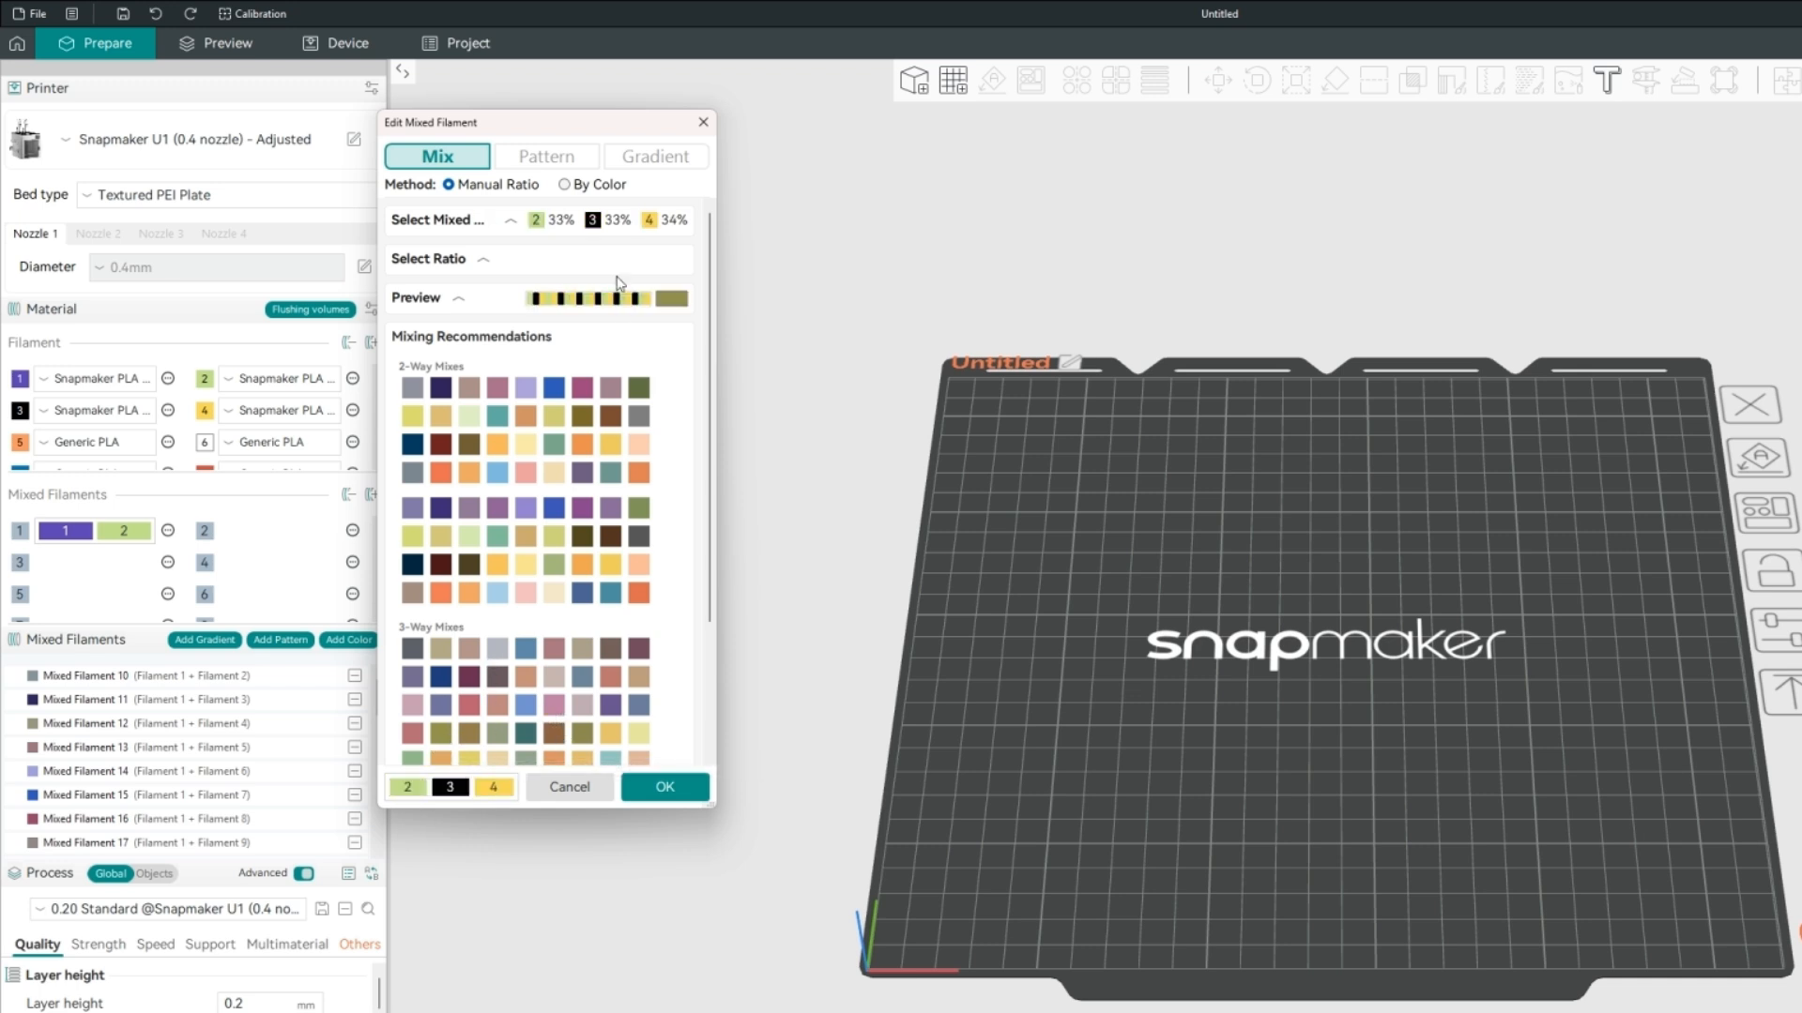
Expand the ratio and materials sections and shift the mix to 35% filament 2, 31% filament 3 and 34% filament 4.
left_click(522, 267)
mouse_move(544, 390)
left_mouse_down()
mouse_move(543, 364)
mouse_move(524, 370)
mouse_move(495, 424)
mouse_move(588, 427)
mouse_move(545, 343)
mouse_move(492, 415)
mouse_move(555, 410)
mouse_move(541, 399)
left_mouse_up()
left_click(563, 222)
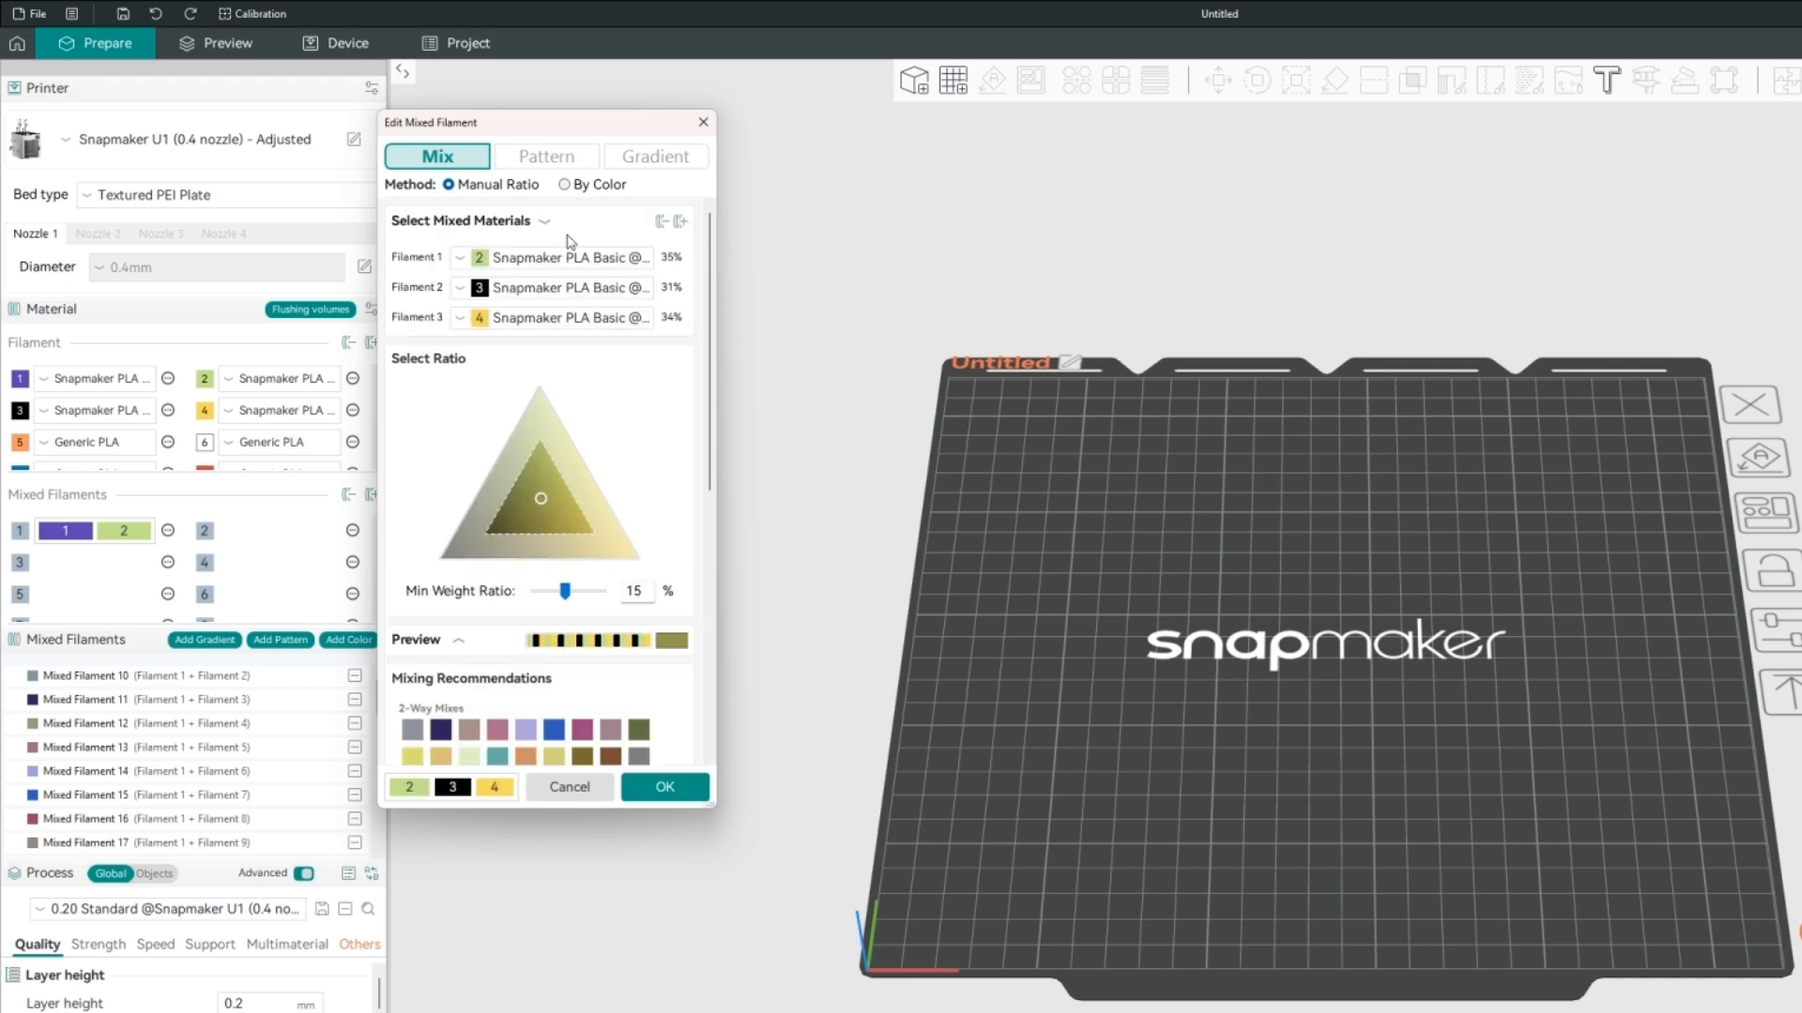
Swap filaments 2 and 3 in the mix and back again, raising the first slot's share to 70%.
left_click(586, 289)
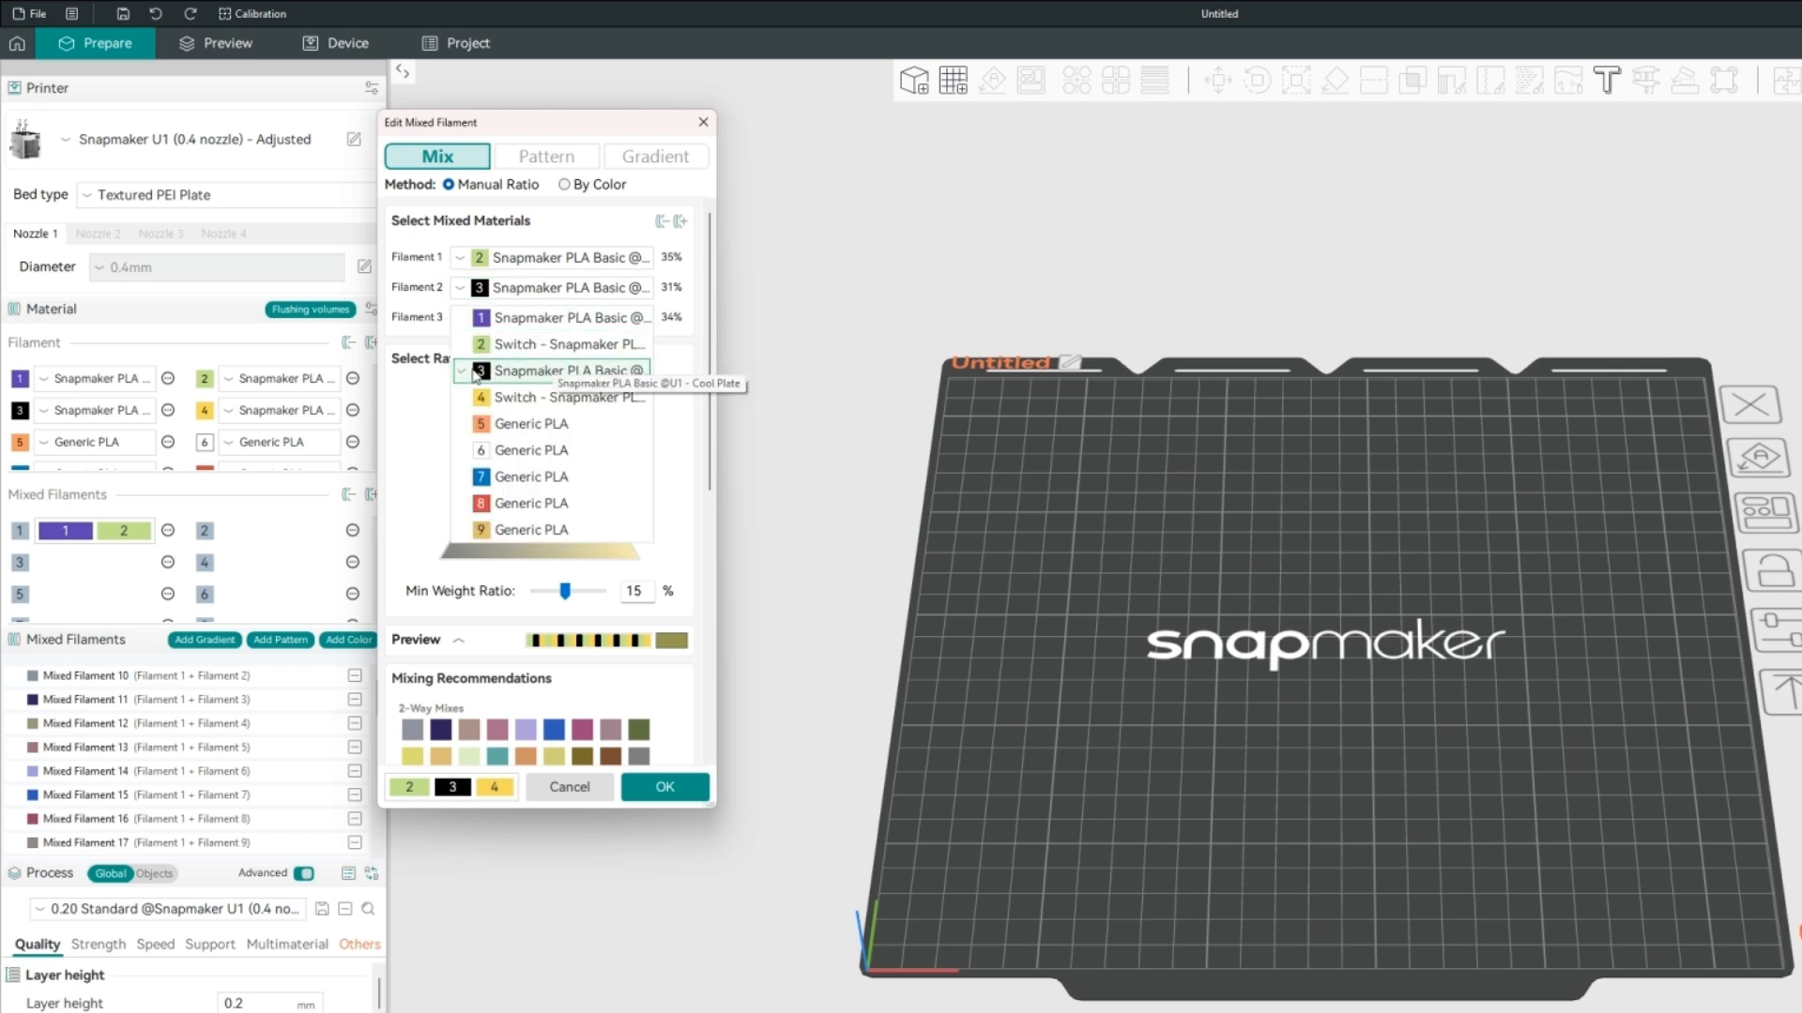
left_click(517, 347)
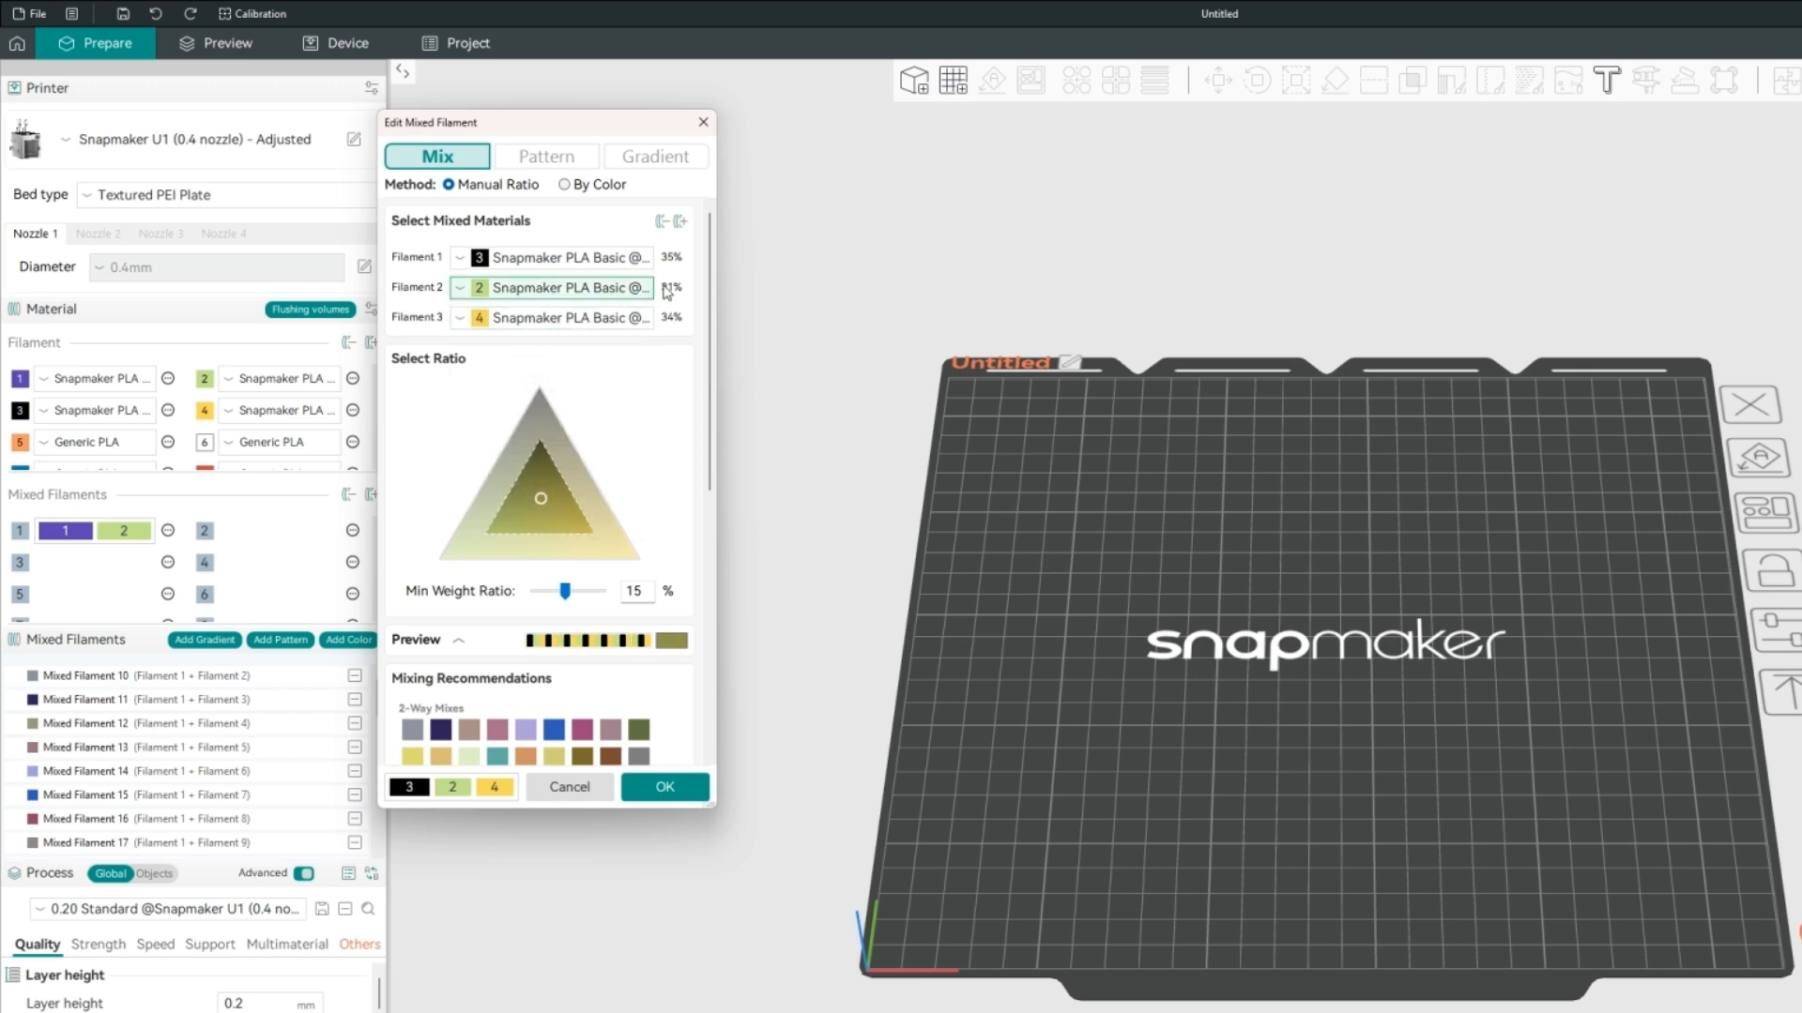
left_click_drag(544, 490, 540, 438)
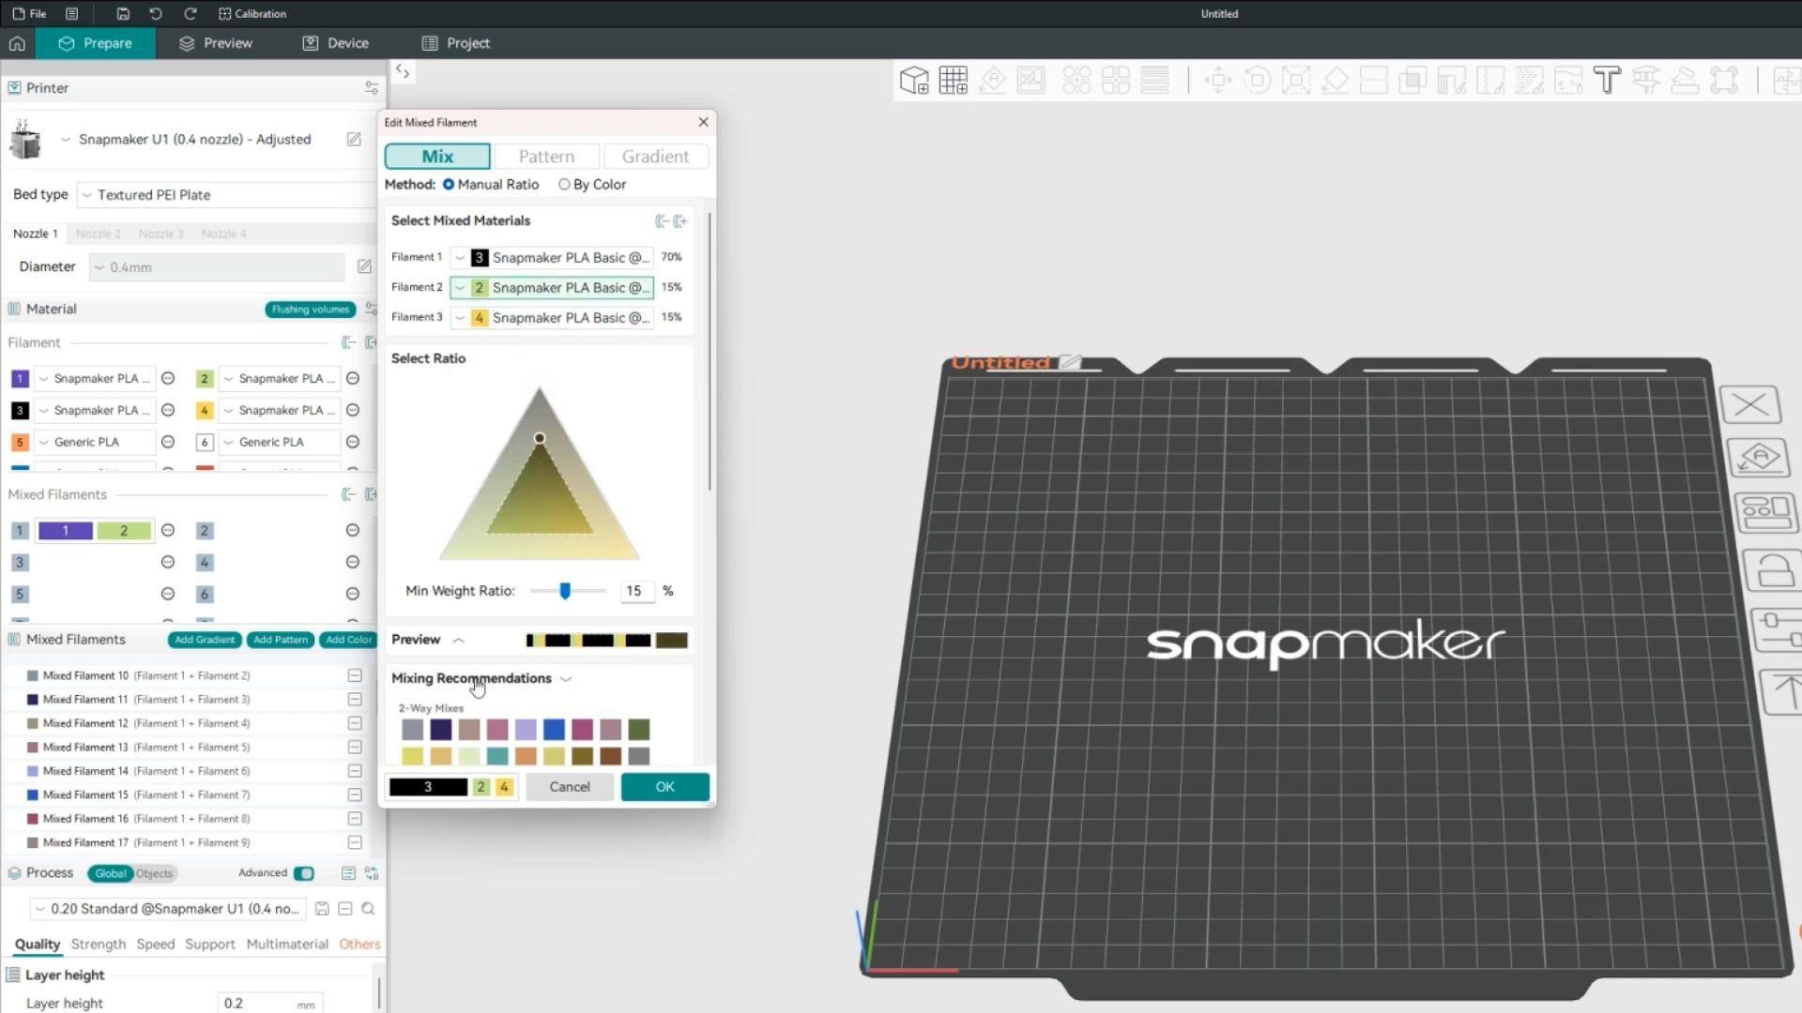
left_click(537, 257)
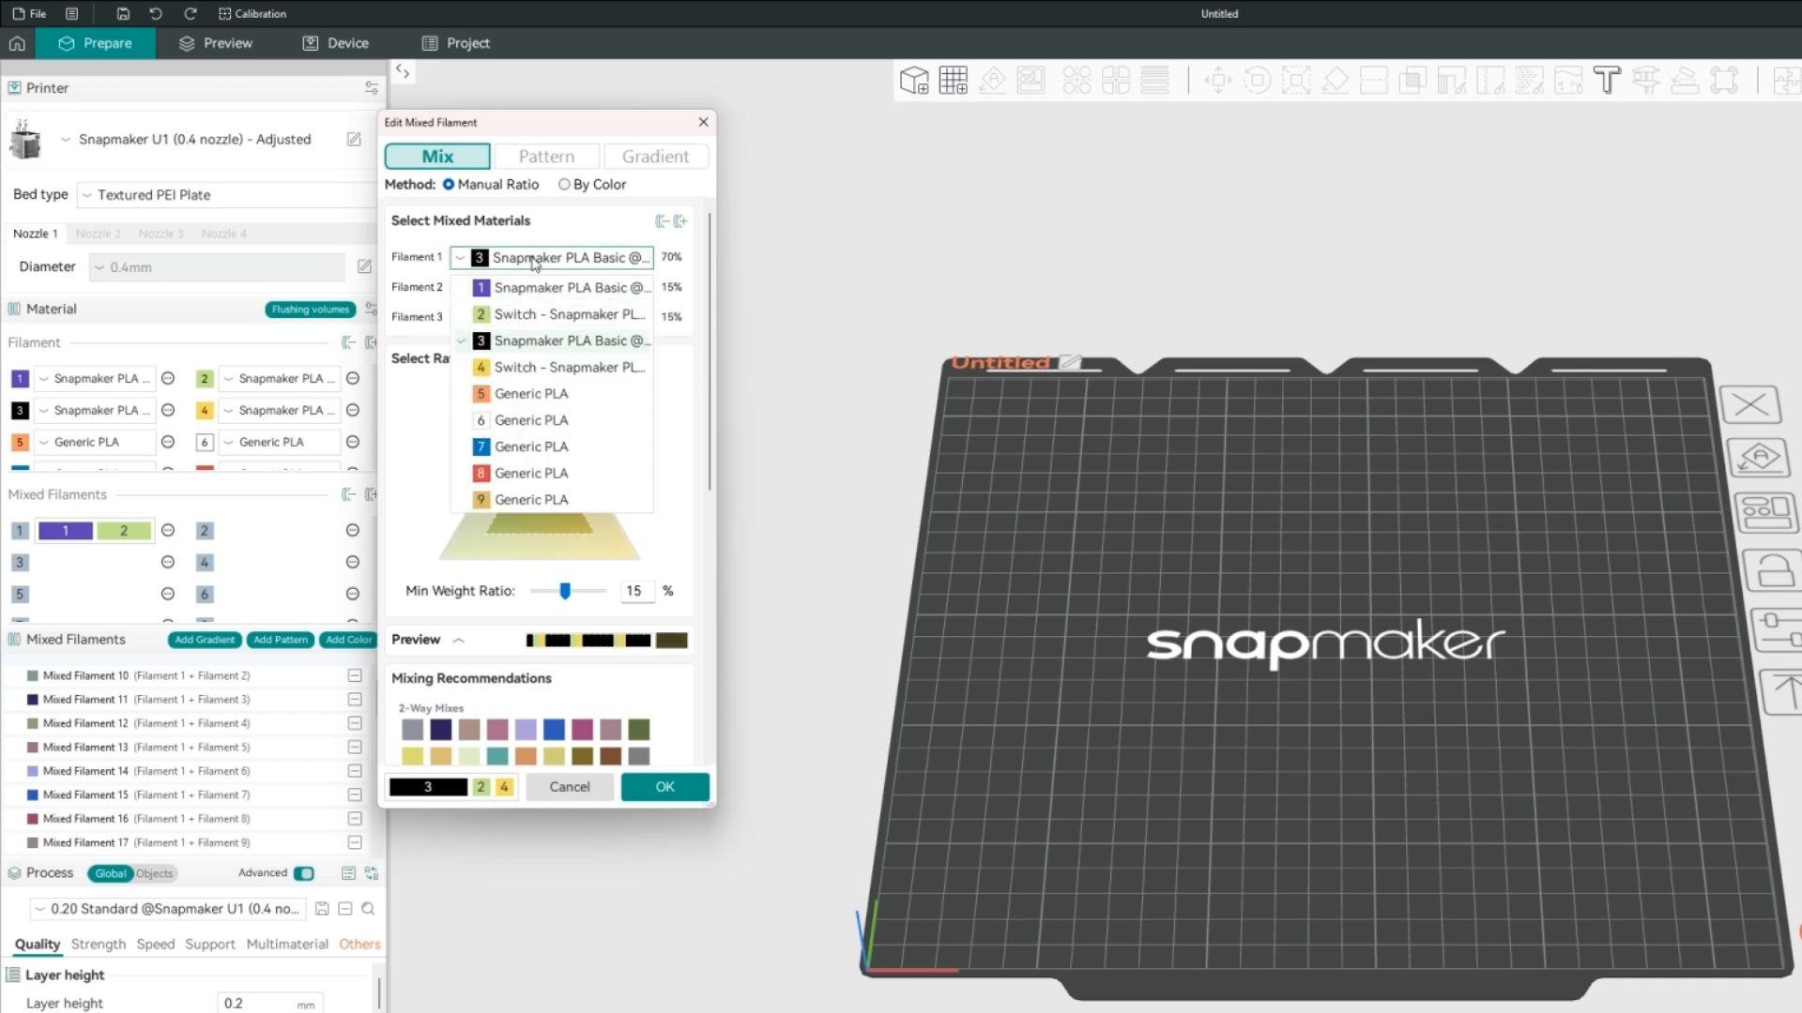
left_click(511, 316)
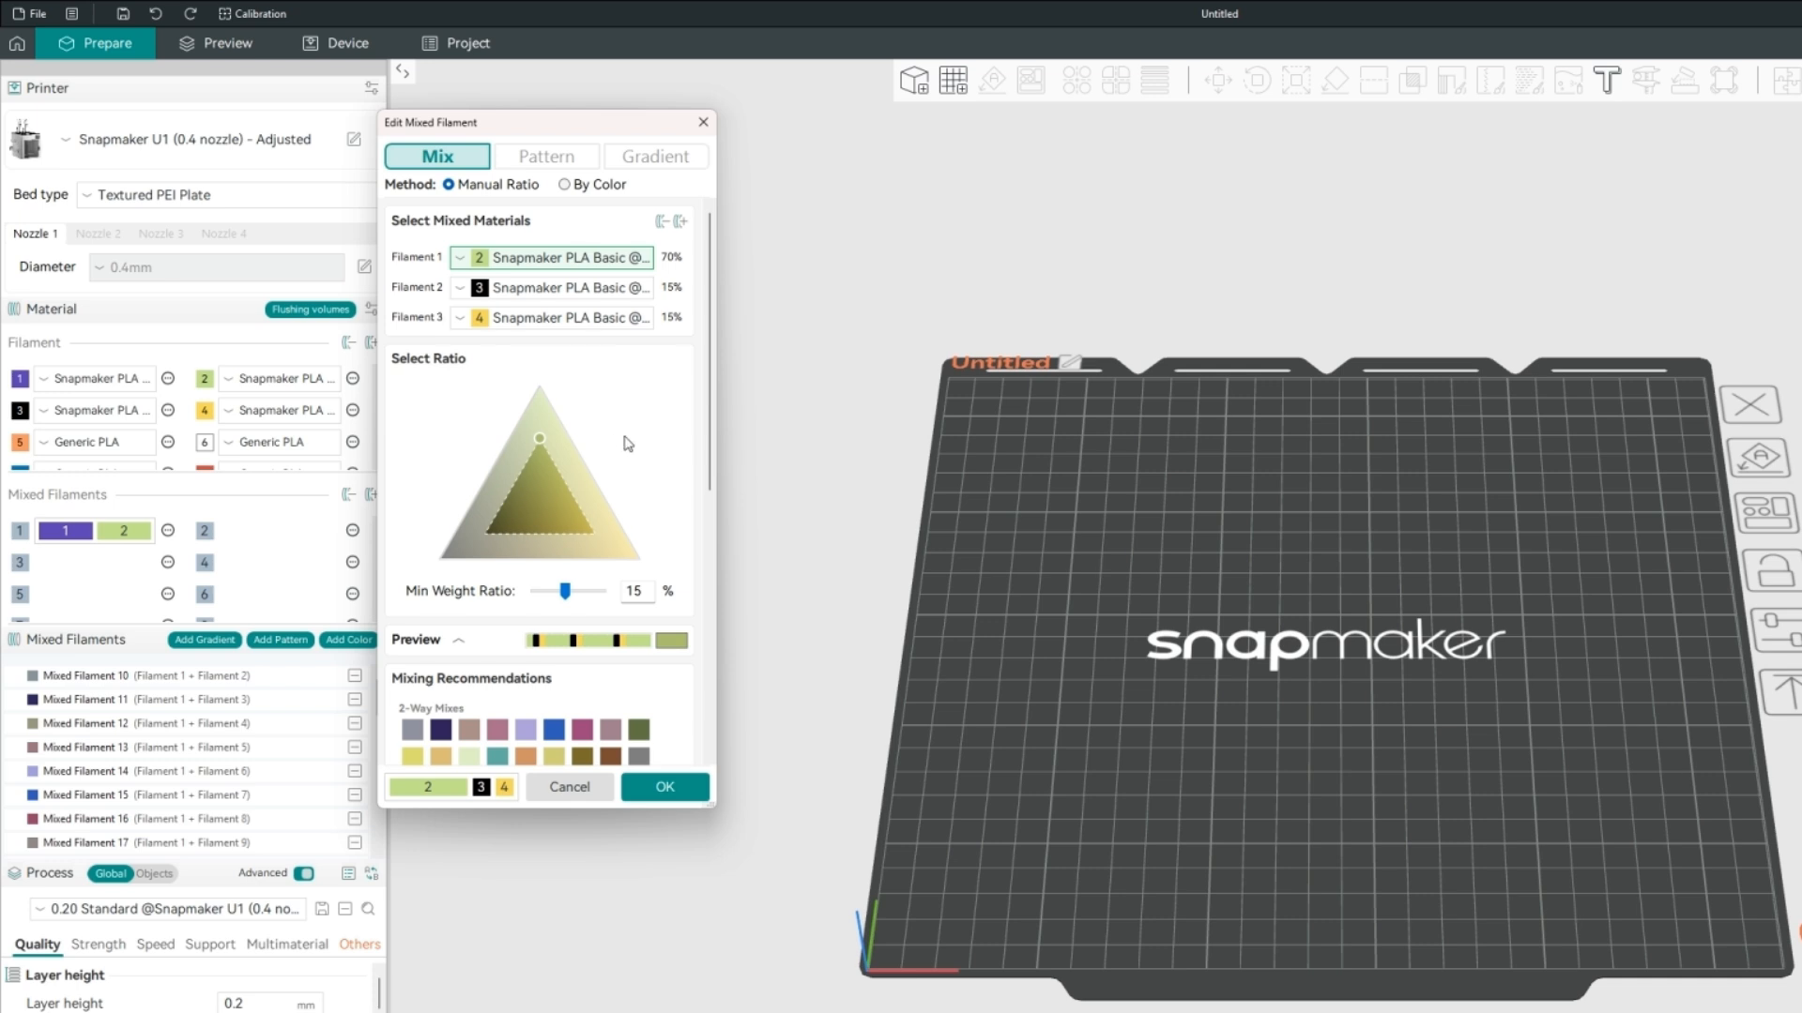
Add filament 1 as fourth material, with a 5% minimum weight ratio and 5/6/40/49% shares, and collapse the mixing recommendations.
left_click(680, 220)
left_click_drag(542, 523, 515, 486)
left_click_drag(576, 621, 549, 621)
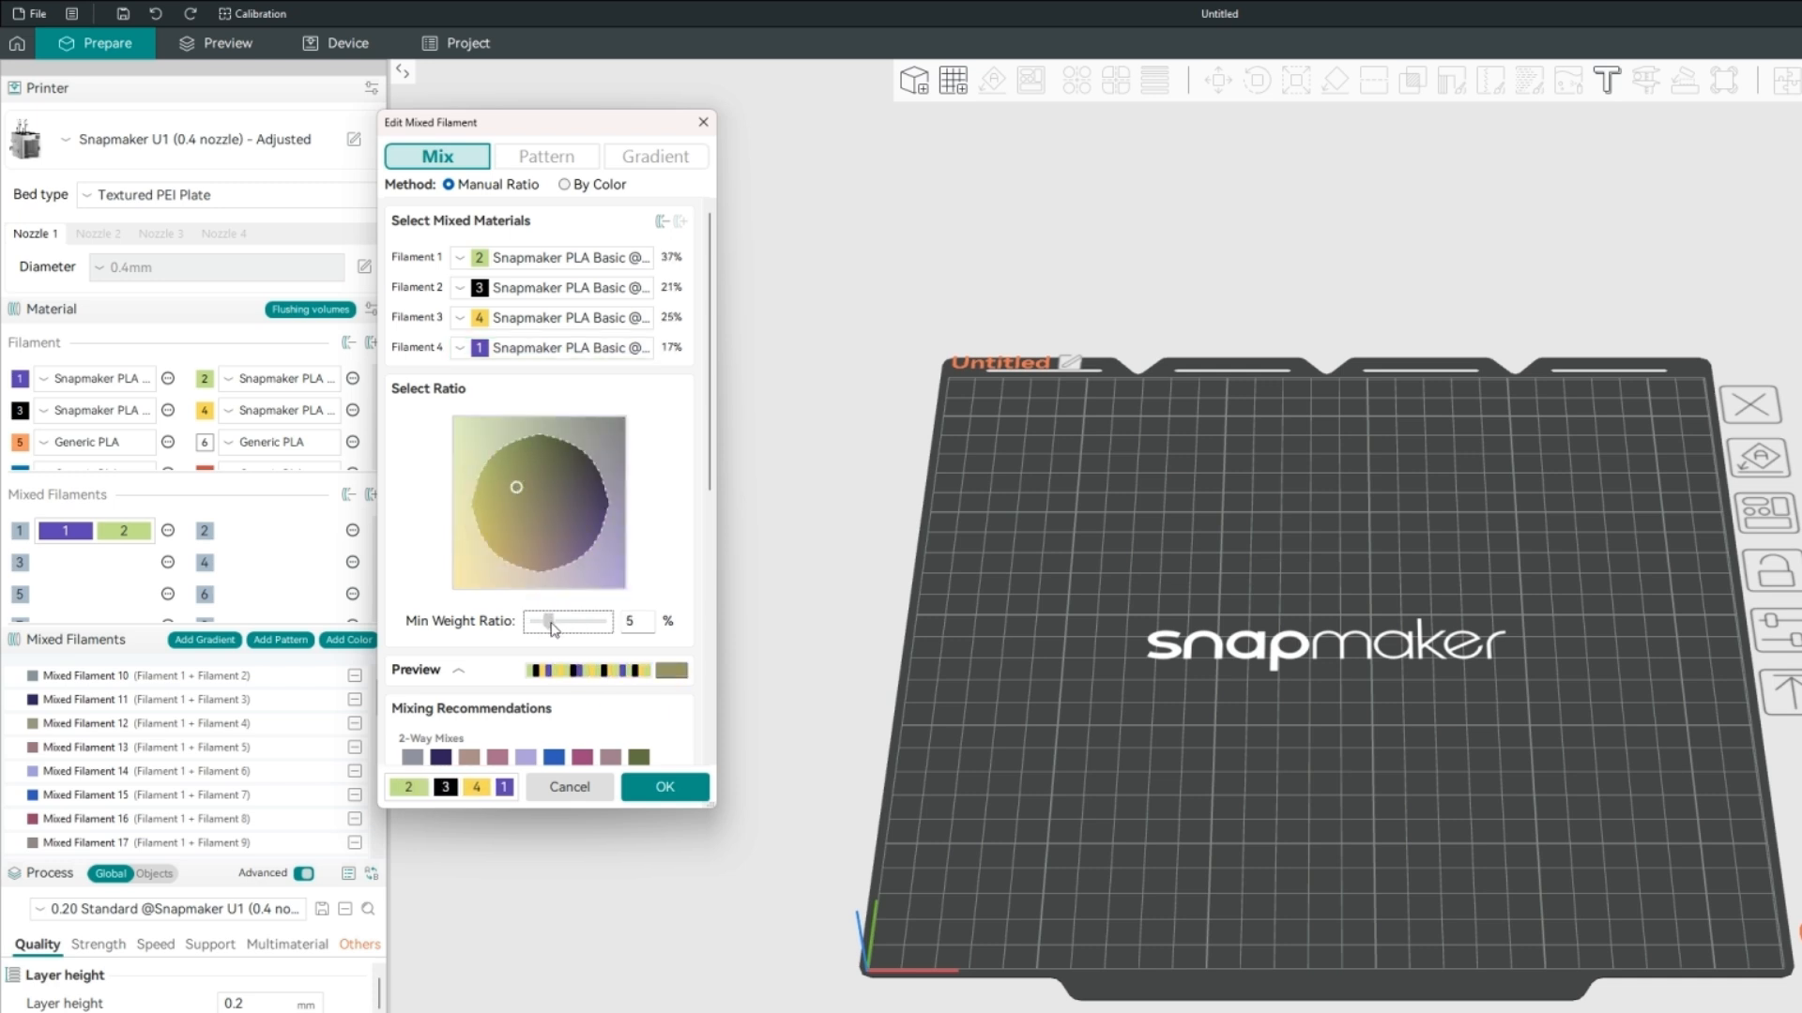
mouse_move(551, 548)
left_mouse_down()
mouse_move(481, 441)
mouse_move(555, 568)
left_mouse_up()
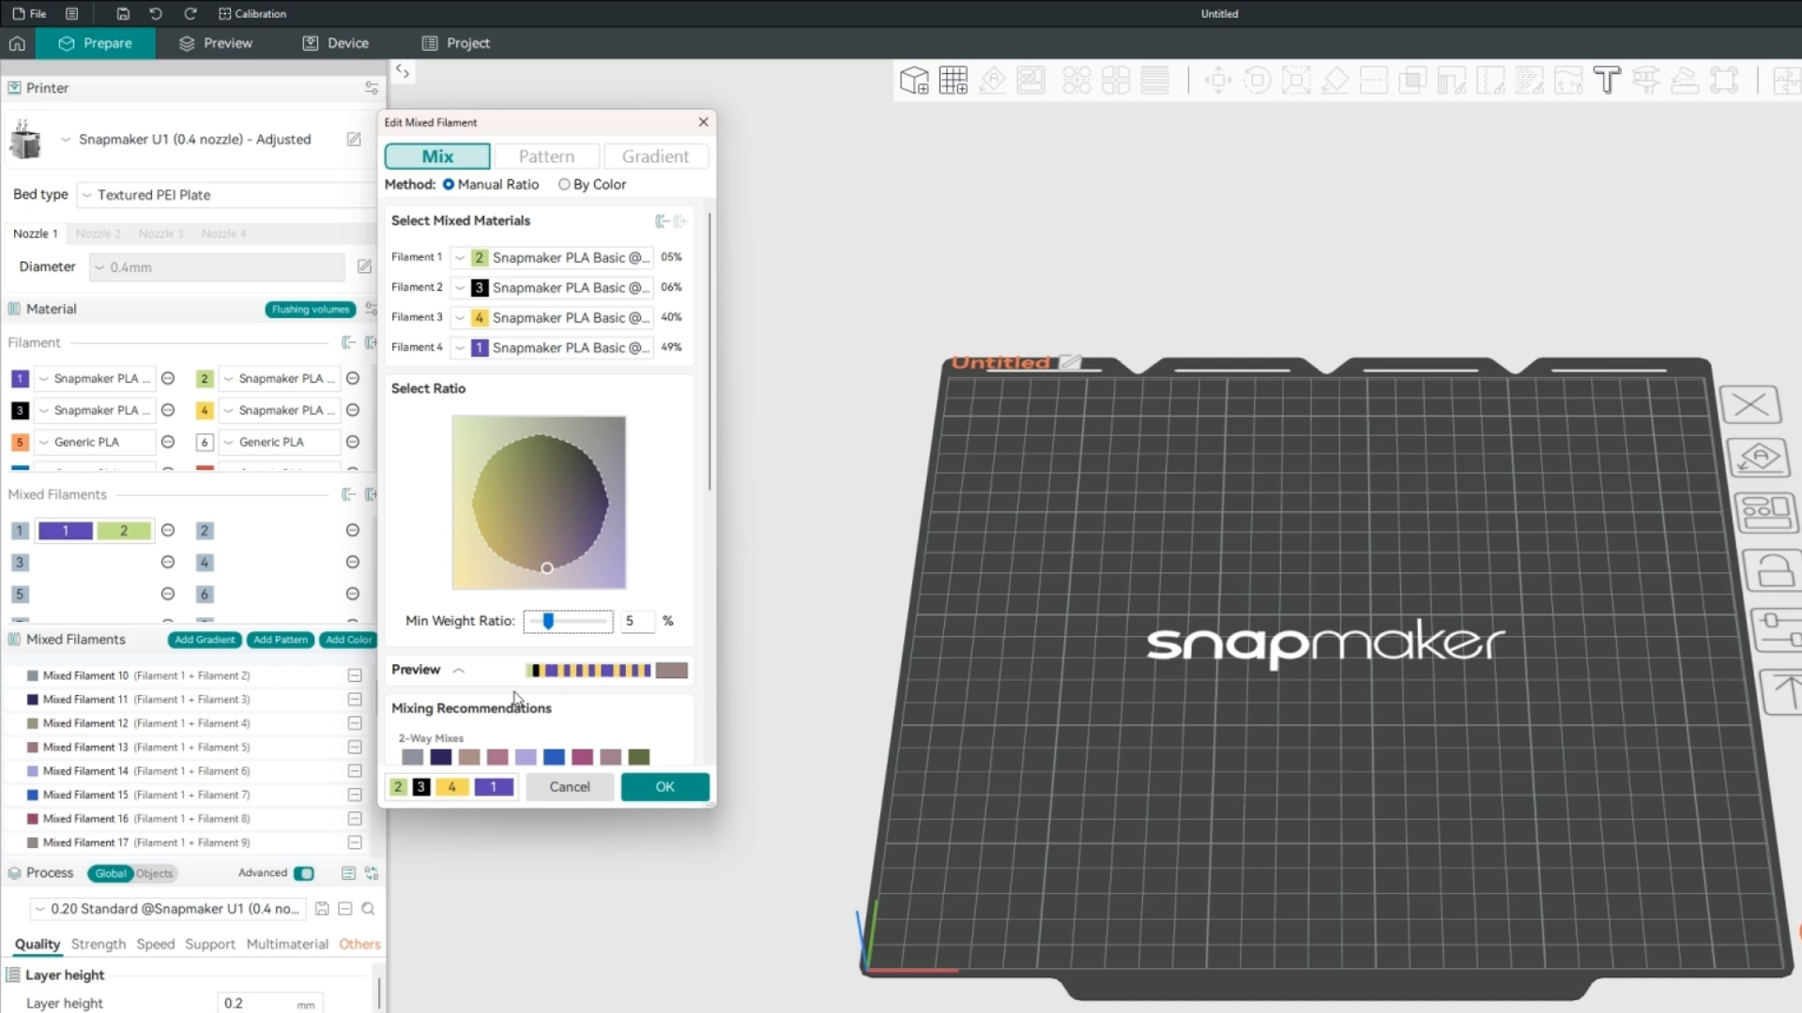
left_click(518, 705)
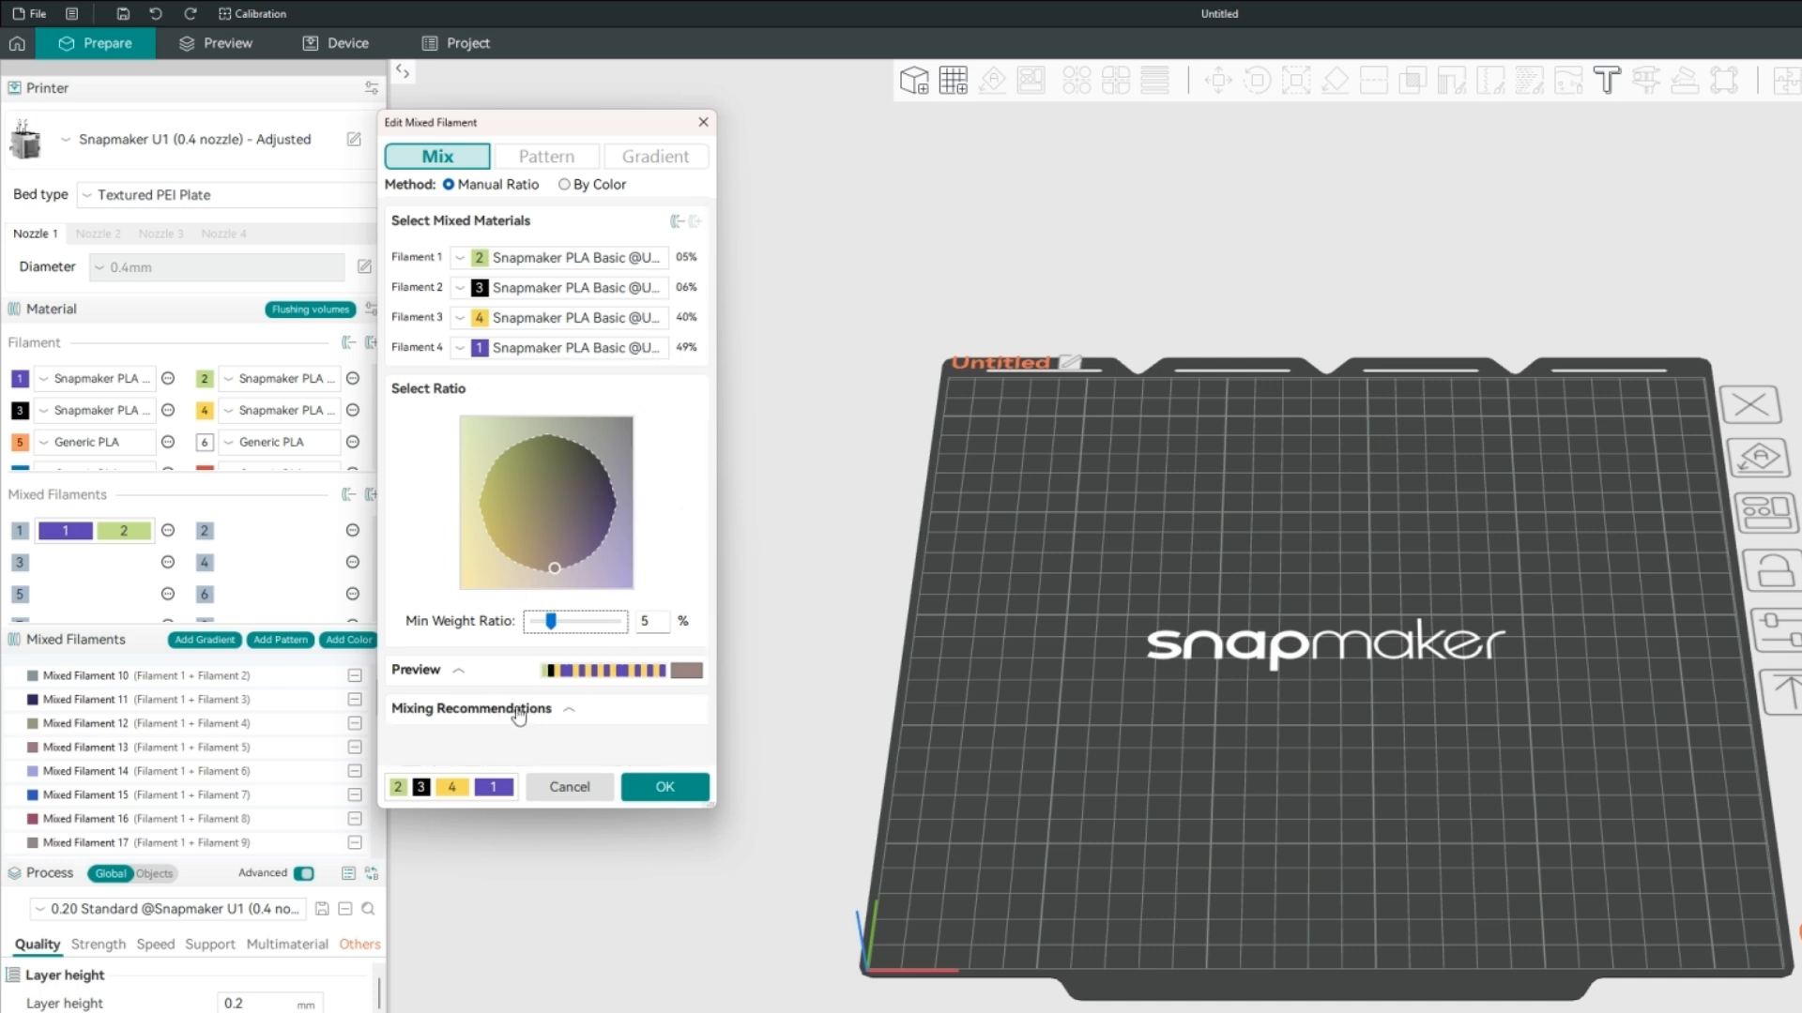
Switch the mixing method to By Color and set the target color to 555555.
left_click(565, 185)
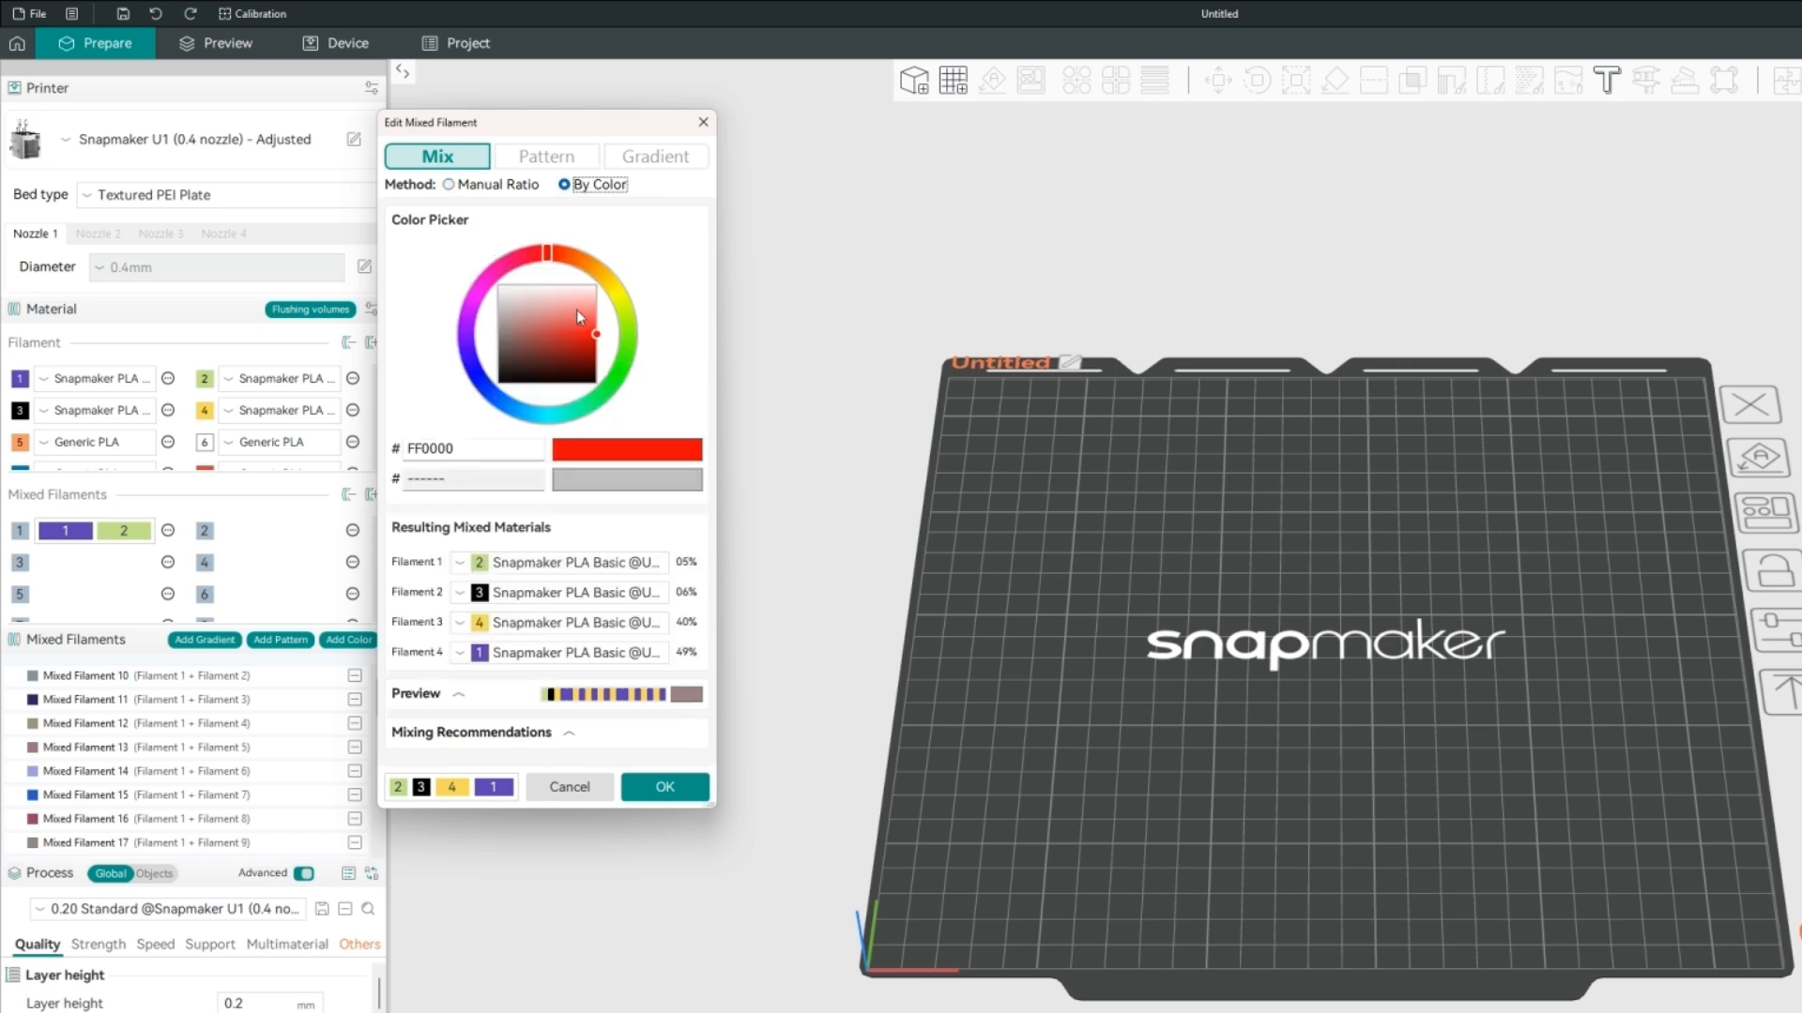
double_click(458, 448)
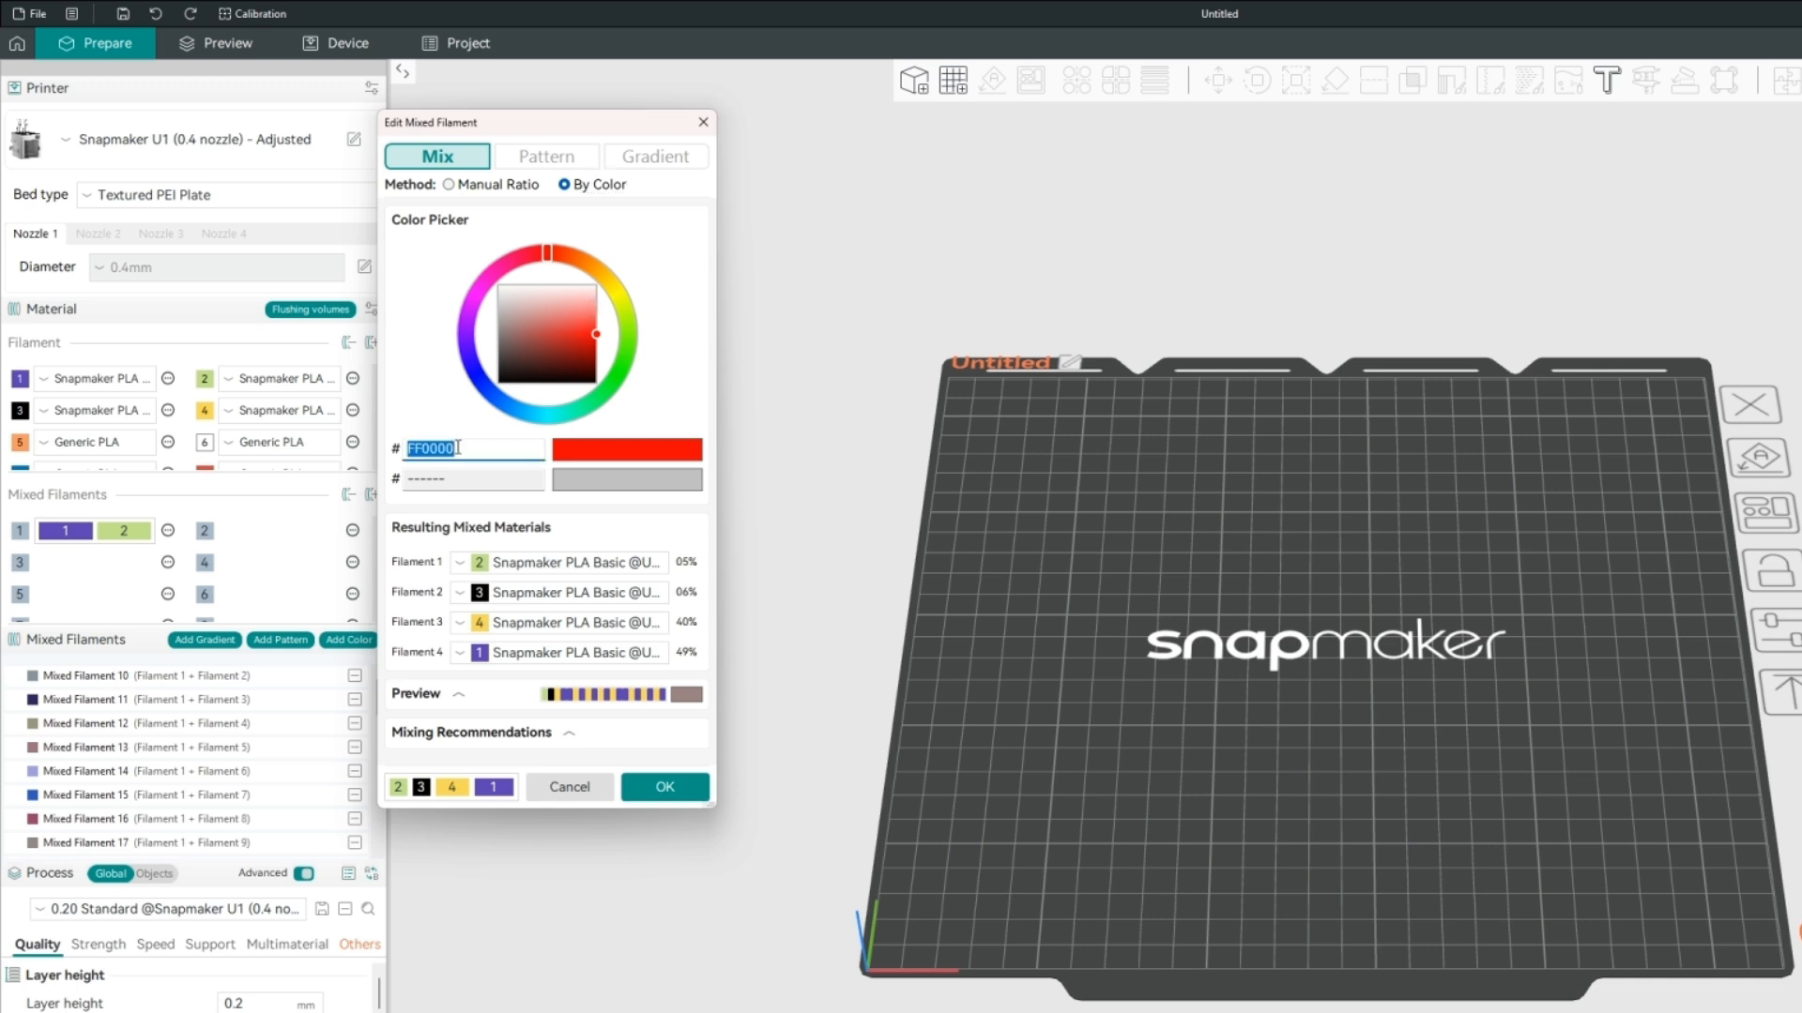
type("555555")
key("Return")
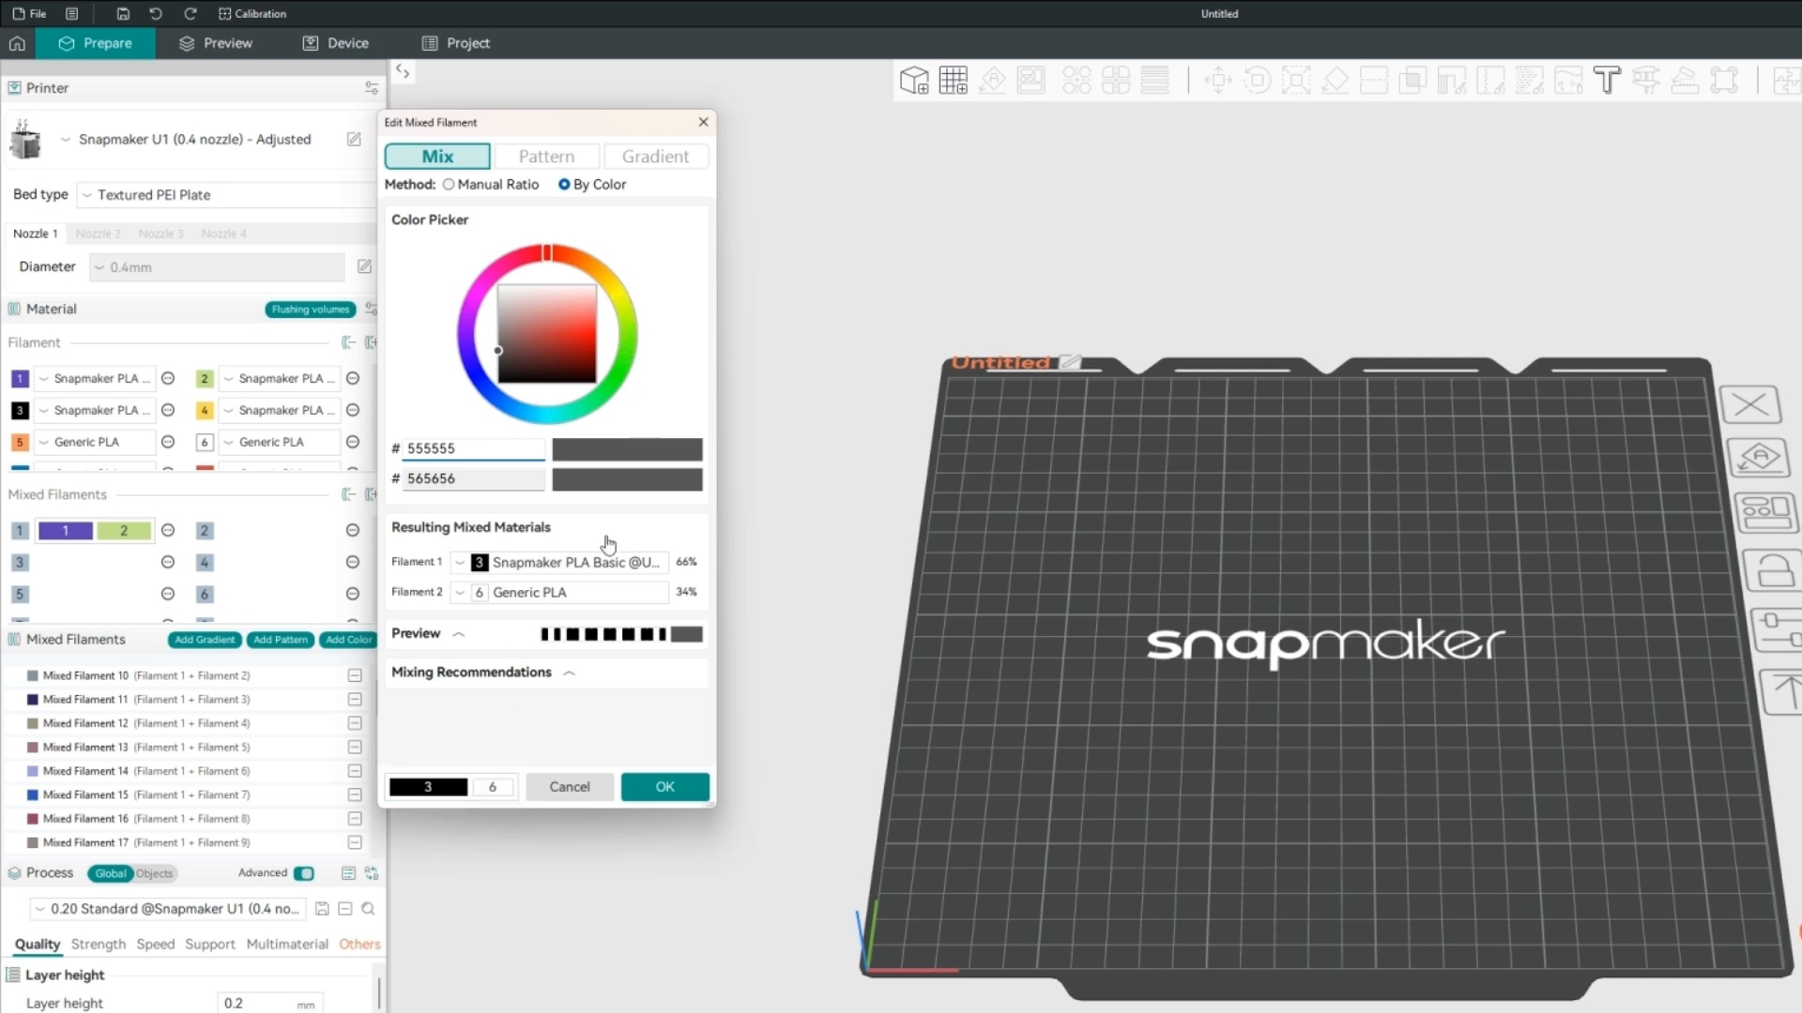
Pick the blue-violet target color 8A81D4, and change it to the yellow-green A1E115.
left_click(618, 292)
mouse_move(618, 291)
left_mouse_down()
mouse_move(569, 419)
mouse_move(496, 407)
mouse_move(468, 375)
left_mouse_up()
left_click(546, 318)
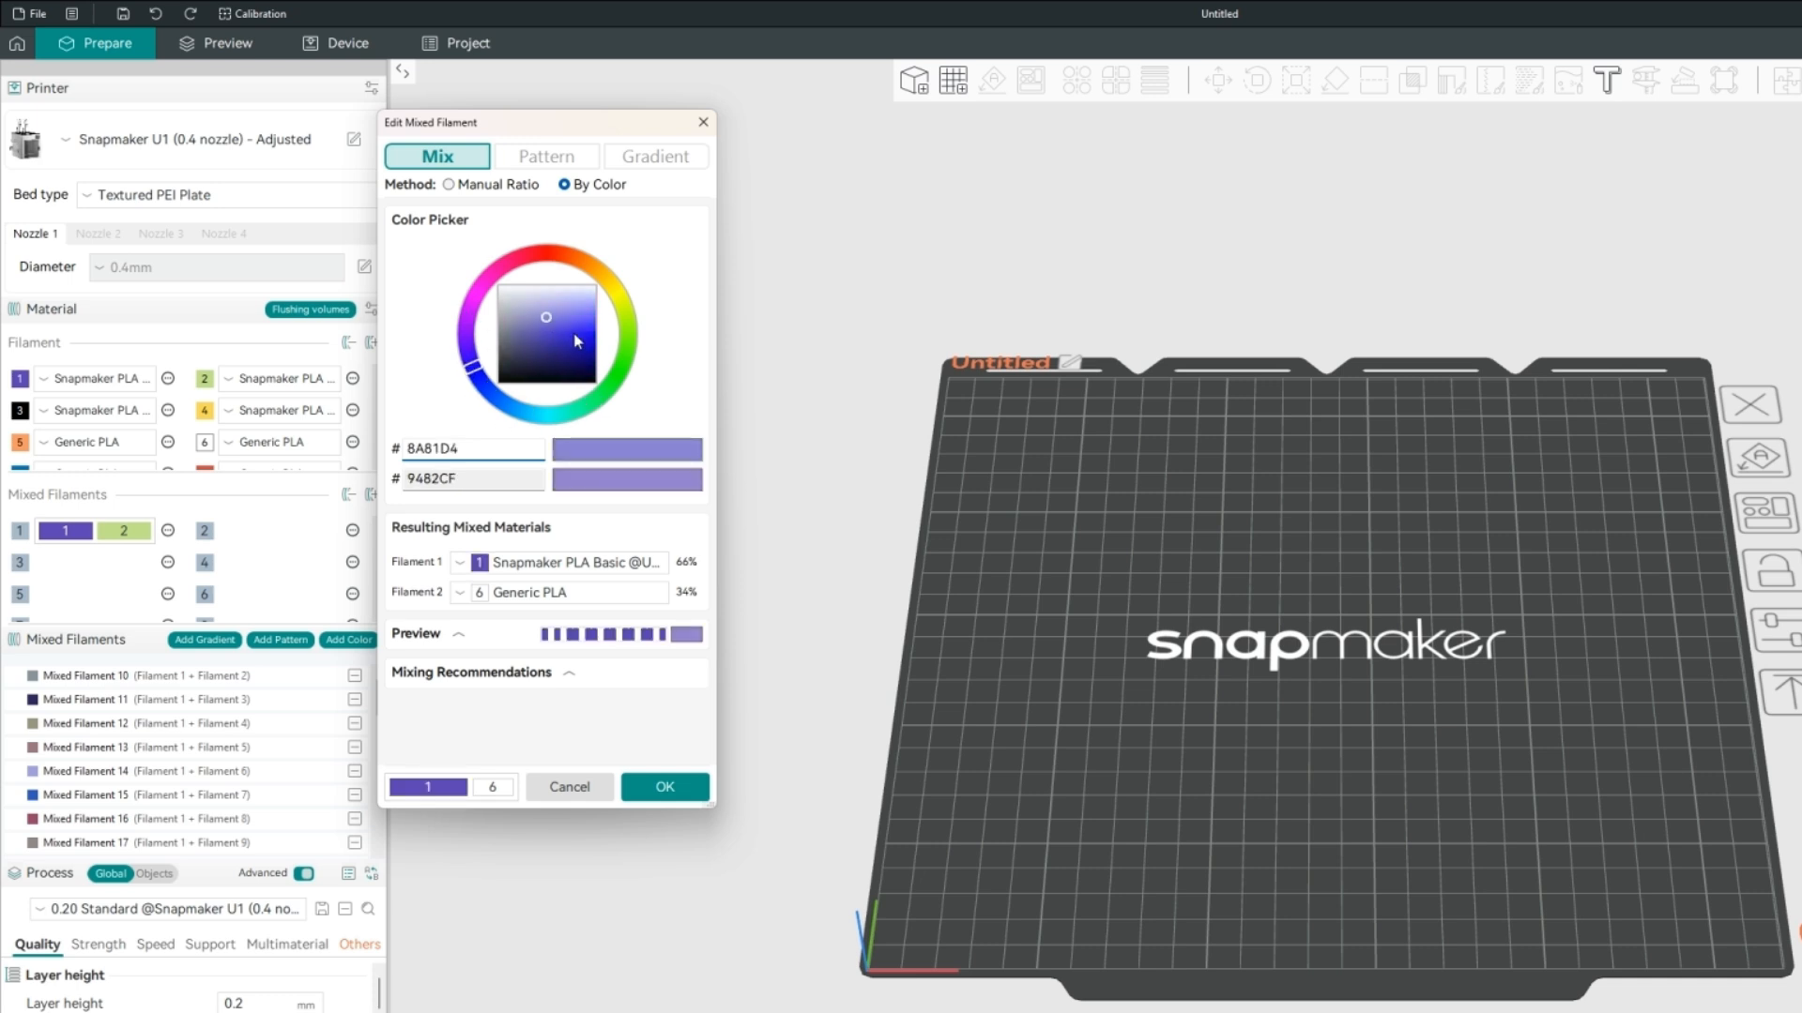
mouse_move(574, 335)
left_mouse_down()
mouse_move(577, 313)
mouse_move(577, 359)
mouse_move(570, 327)
mouse_move(628, 319)
mouse_move(577, 301)
mouse_move(575, 342)
mouse_move(563, 307)
mouse_move(580, 336)
left_mouse_up()
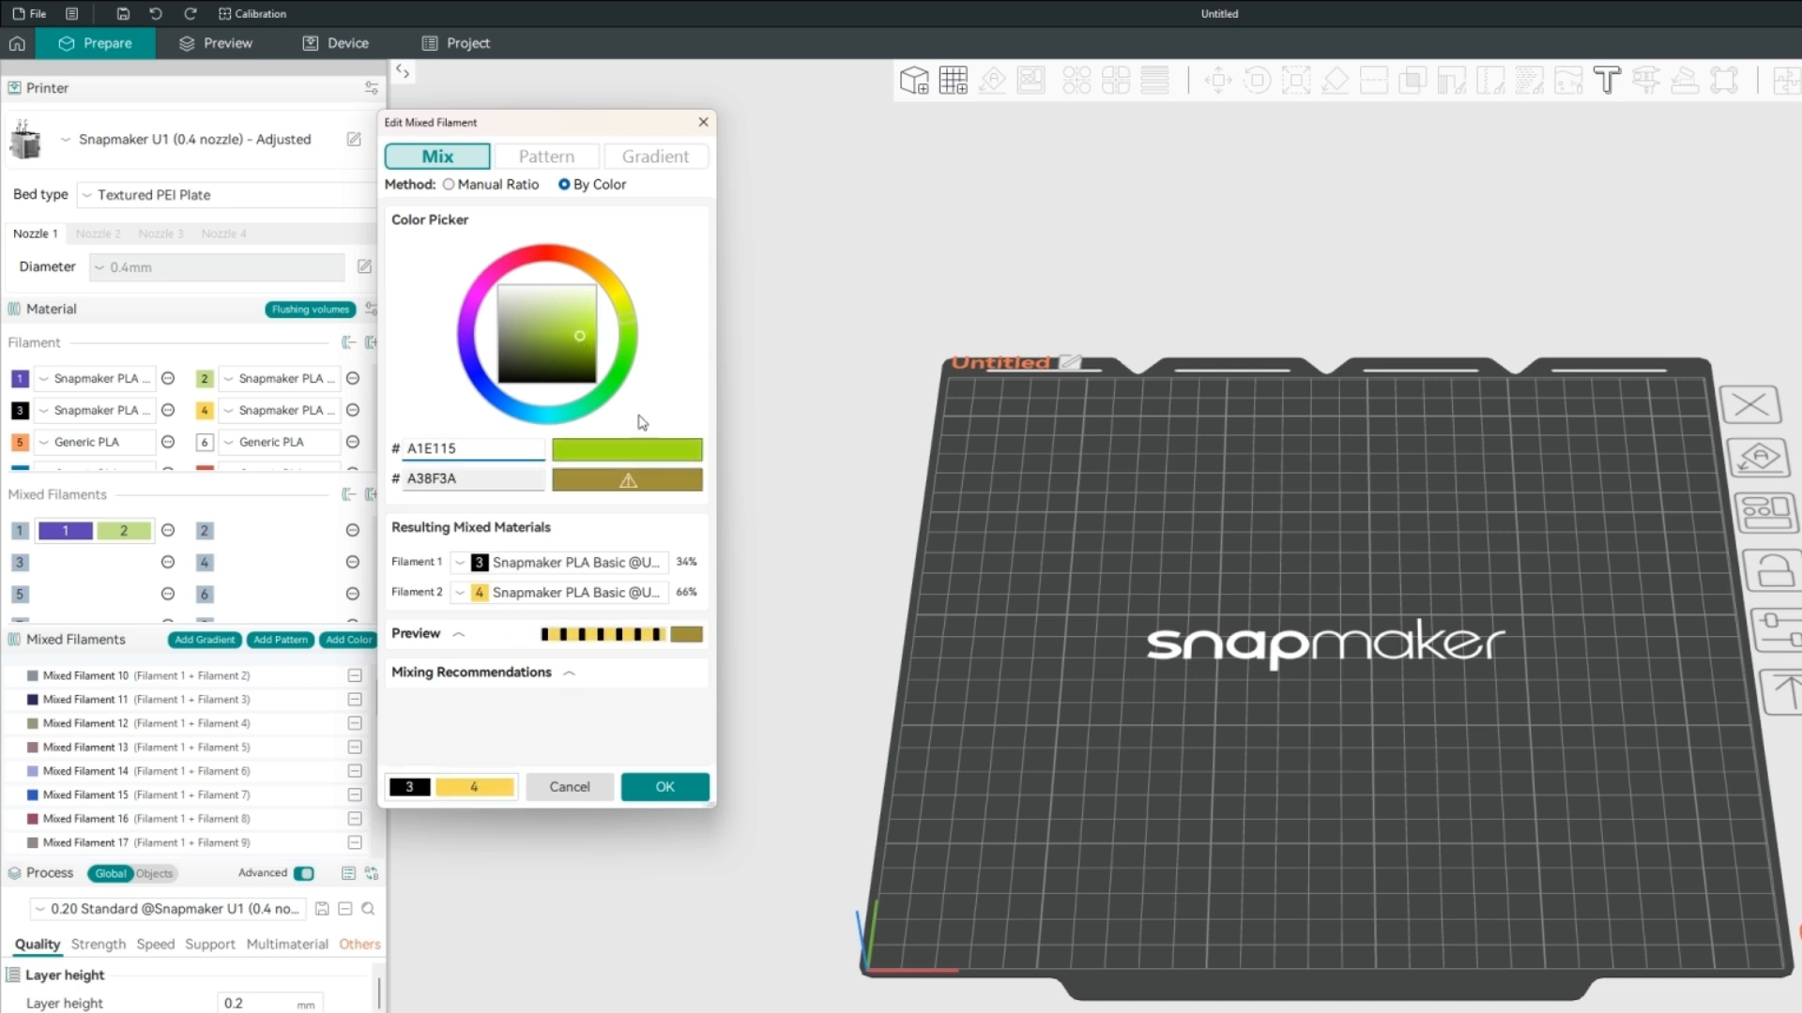
mouse_move(633, 490)
Swap resulting filaments 3 and 4 and back again, giving color A38F3A, and expand the mix preview.
left_click(558, 563)
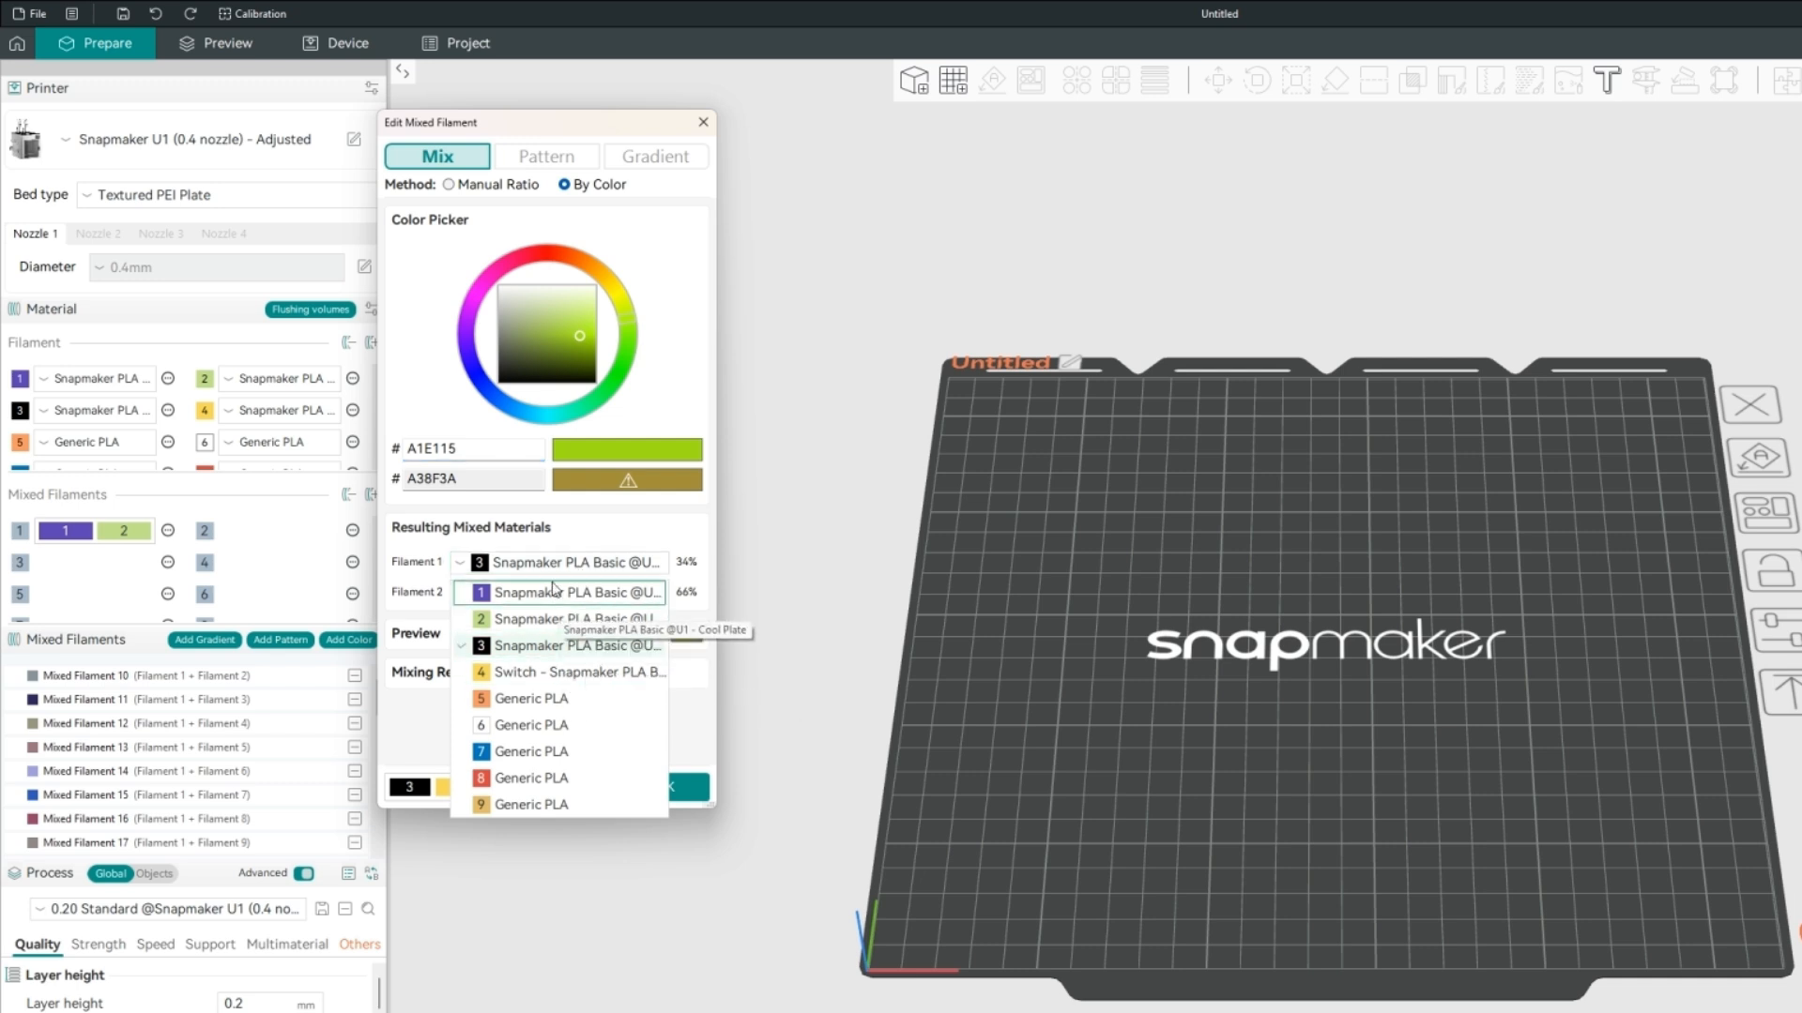
left_click(515, 673)
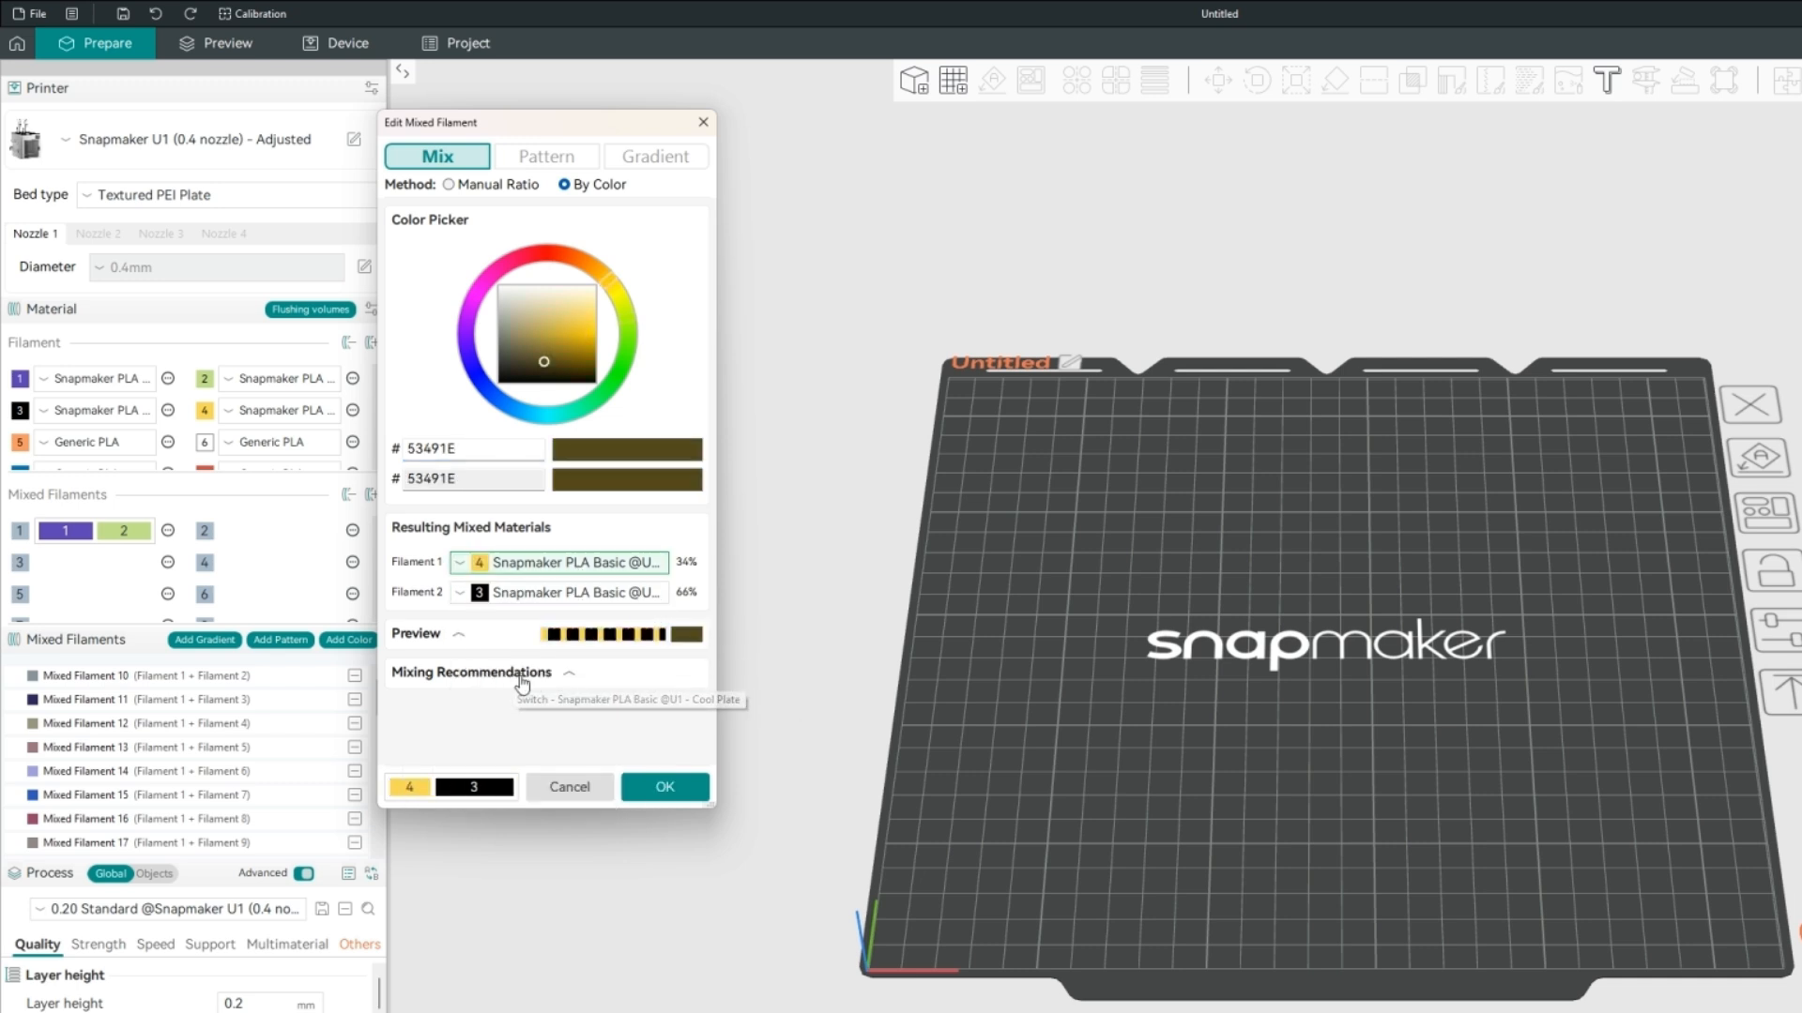
left_click(558, 563)
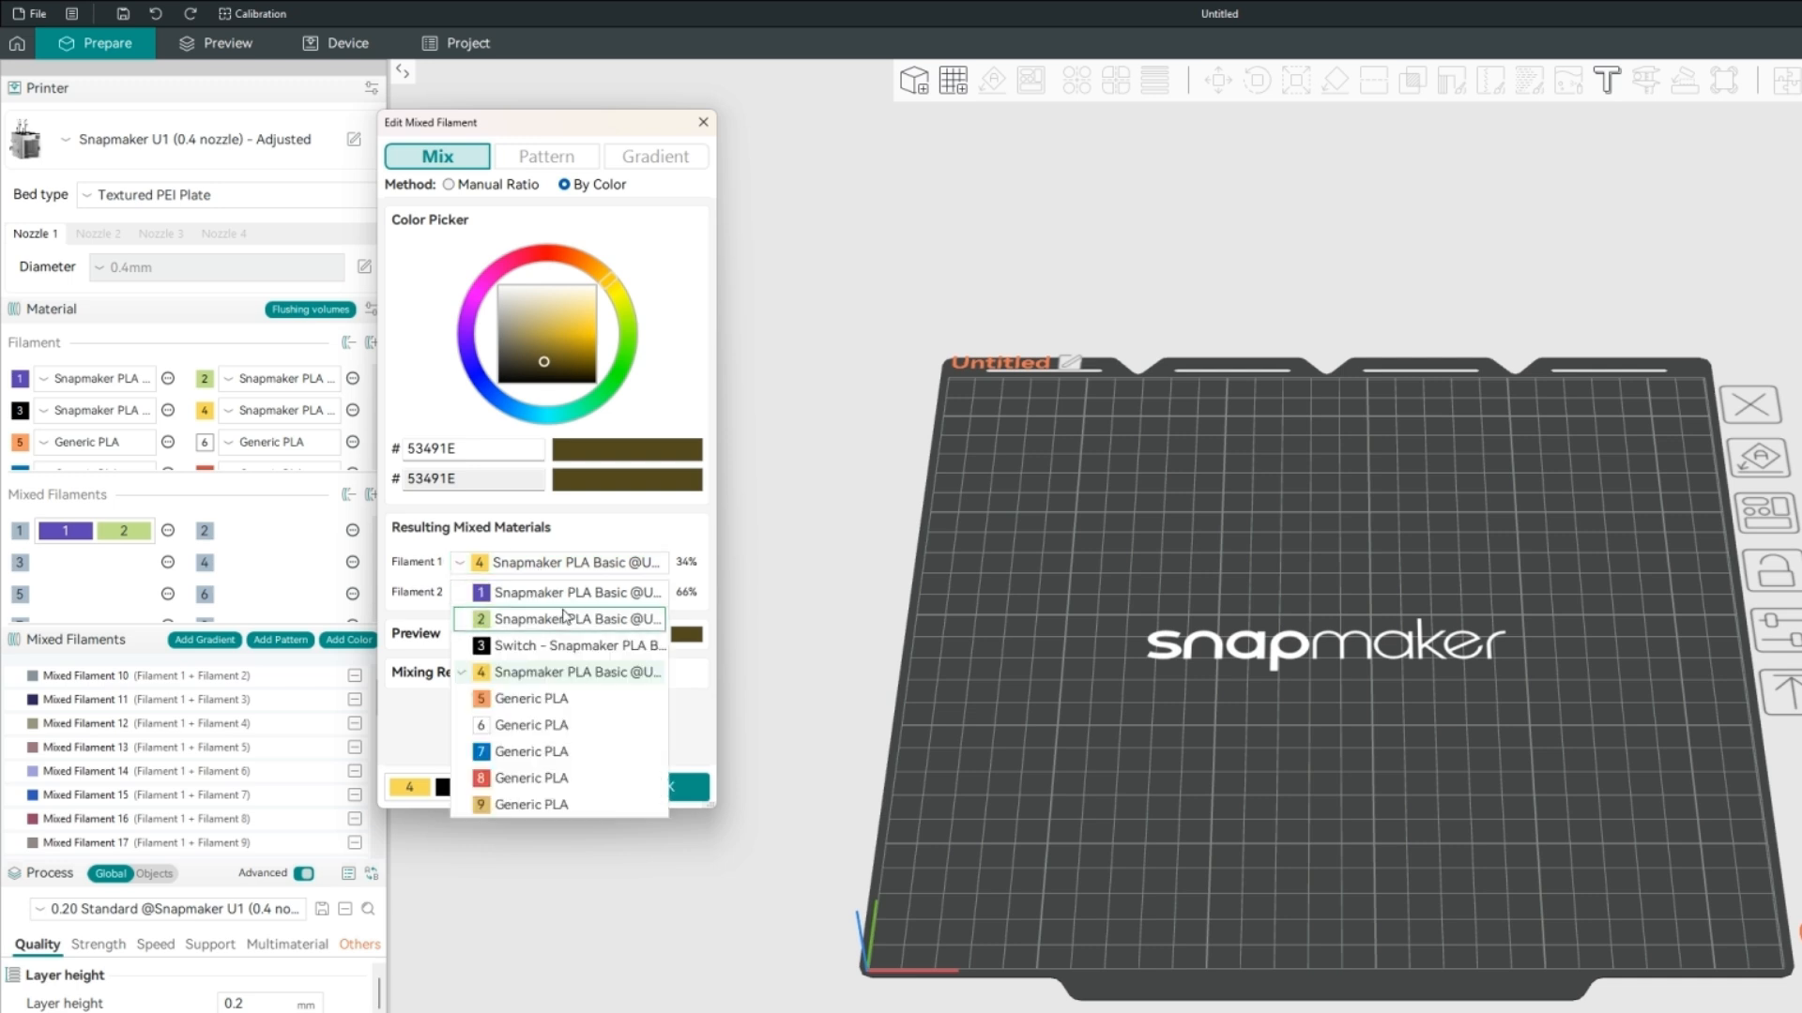
left_click(515, 648)
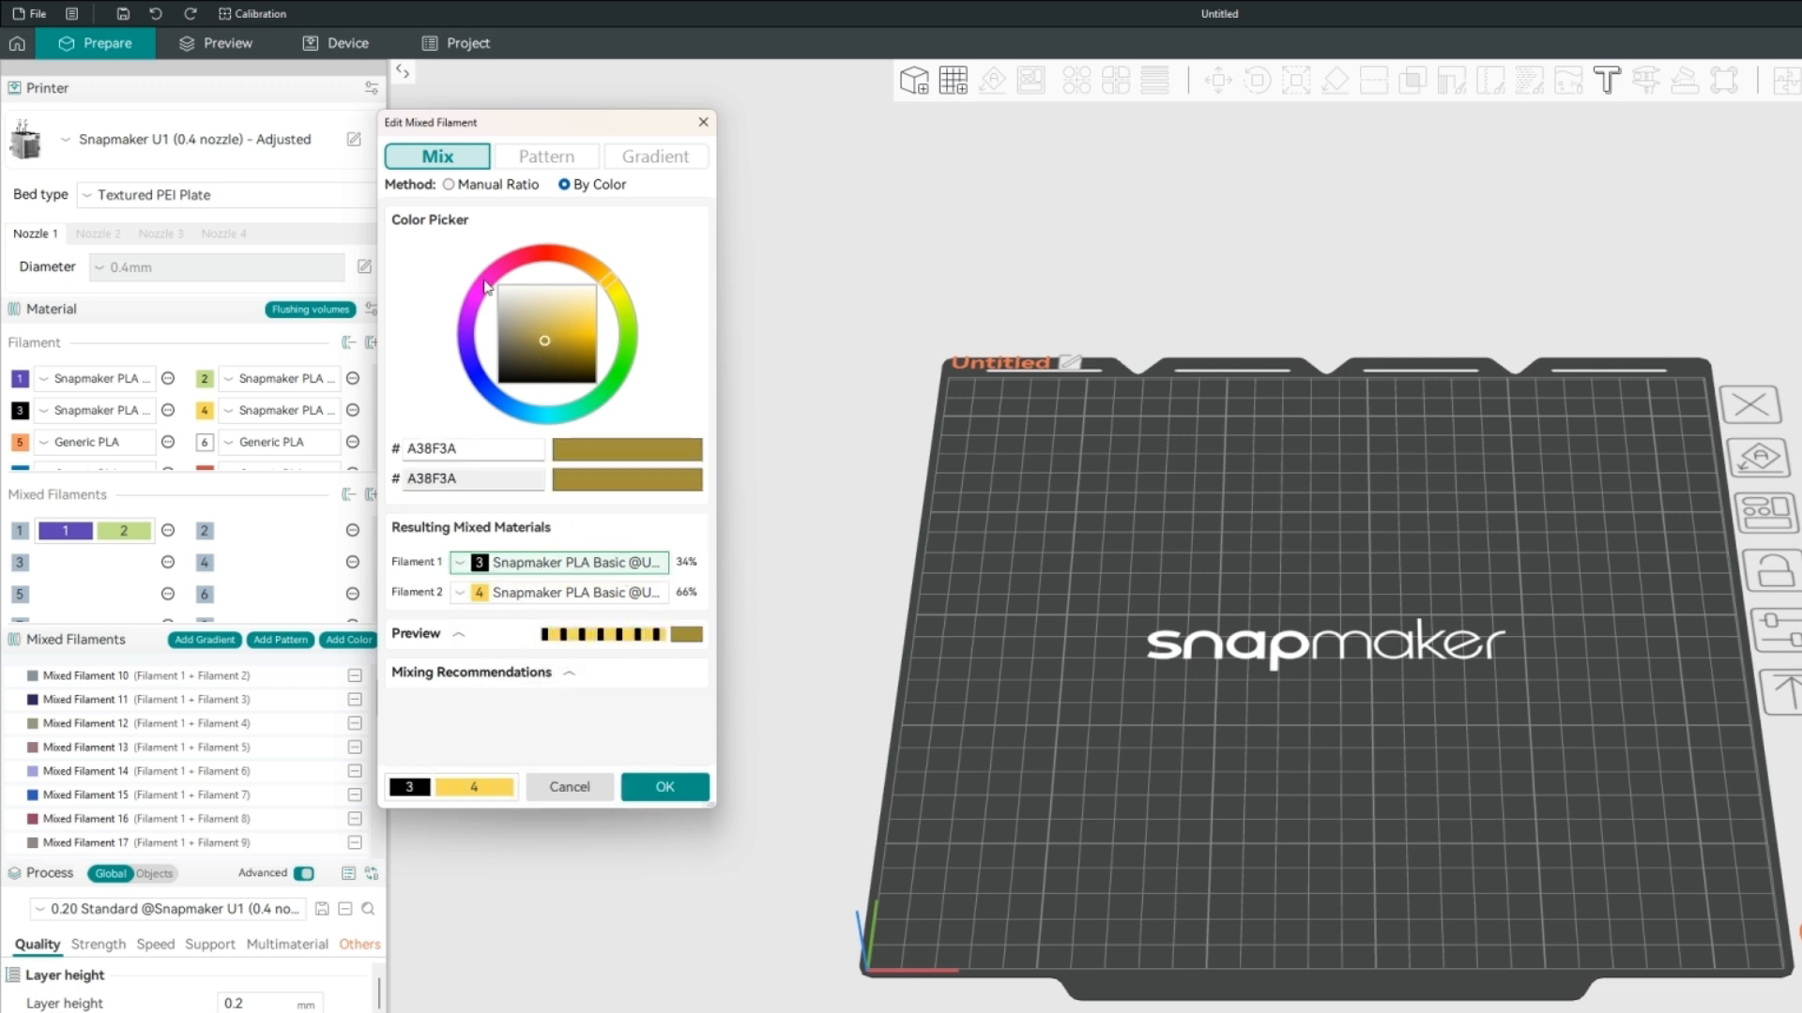
left_click(459, 634)
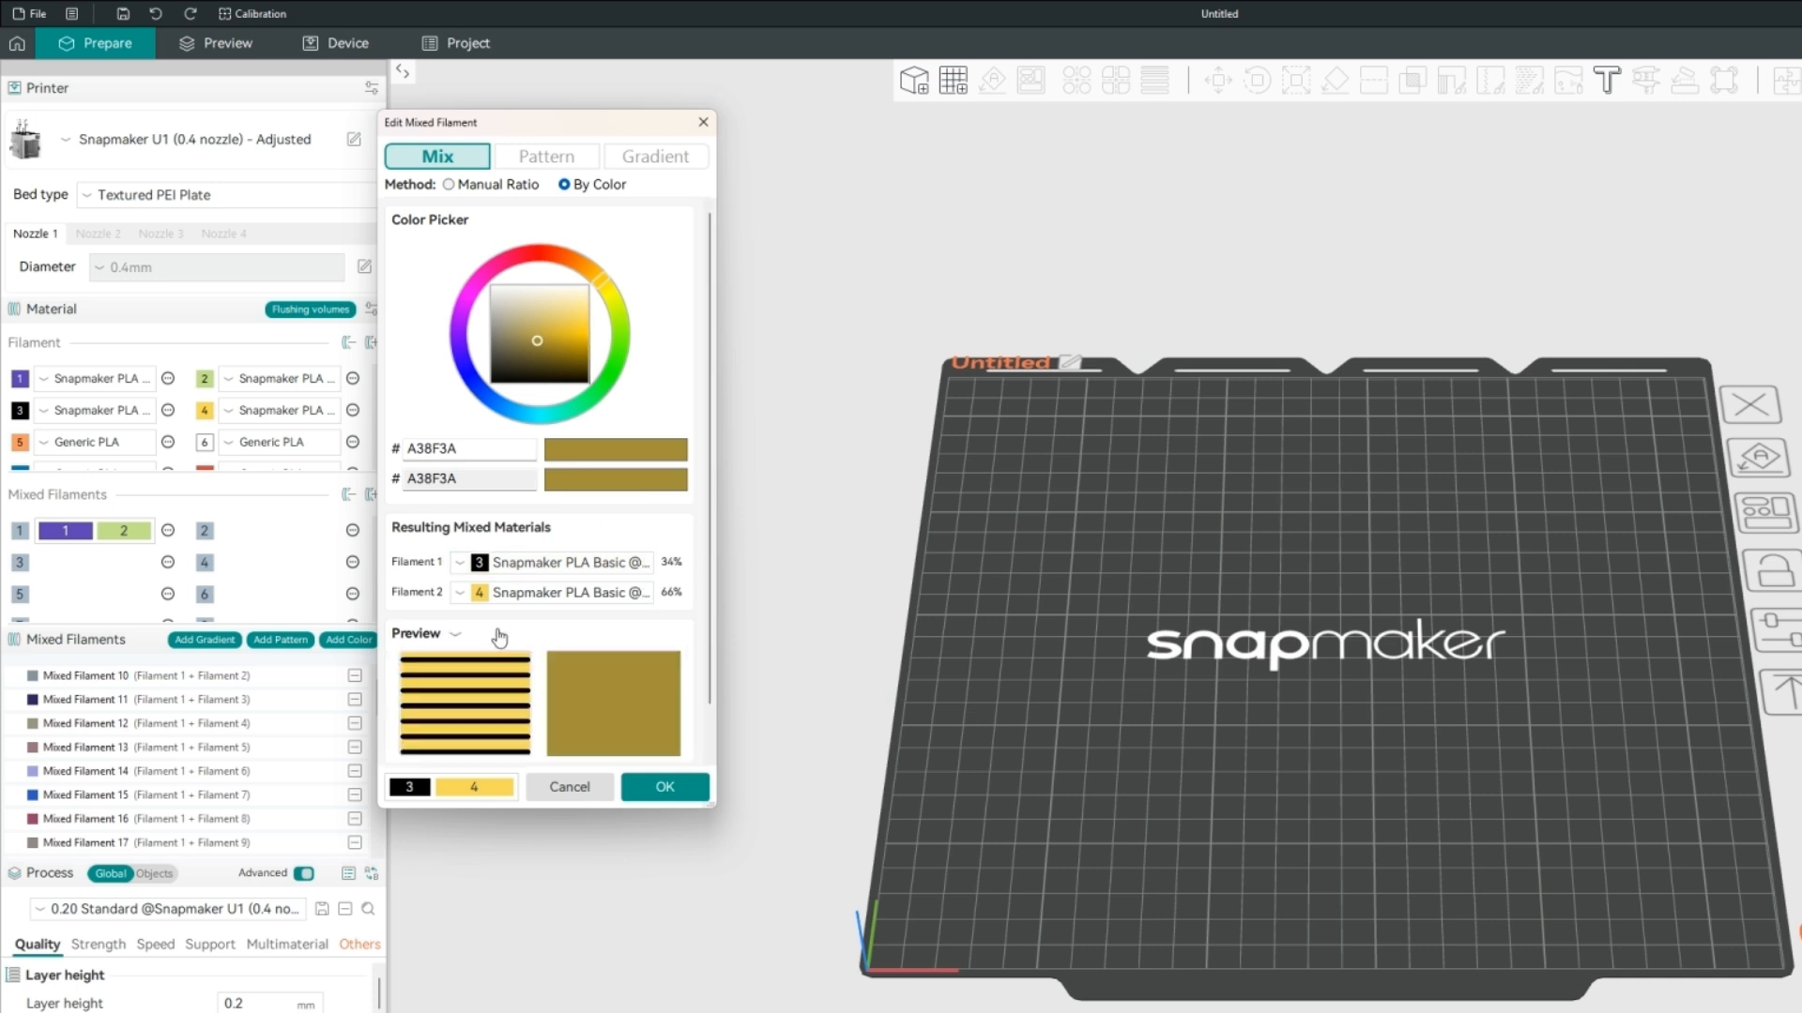
Collapse the preview, and try the recommended mixes 89438F from filaments 1 and 8 and 6C7D9E from filaments 1, 7 and 9.
left_click(500, 636)
left_click(564, 678)
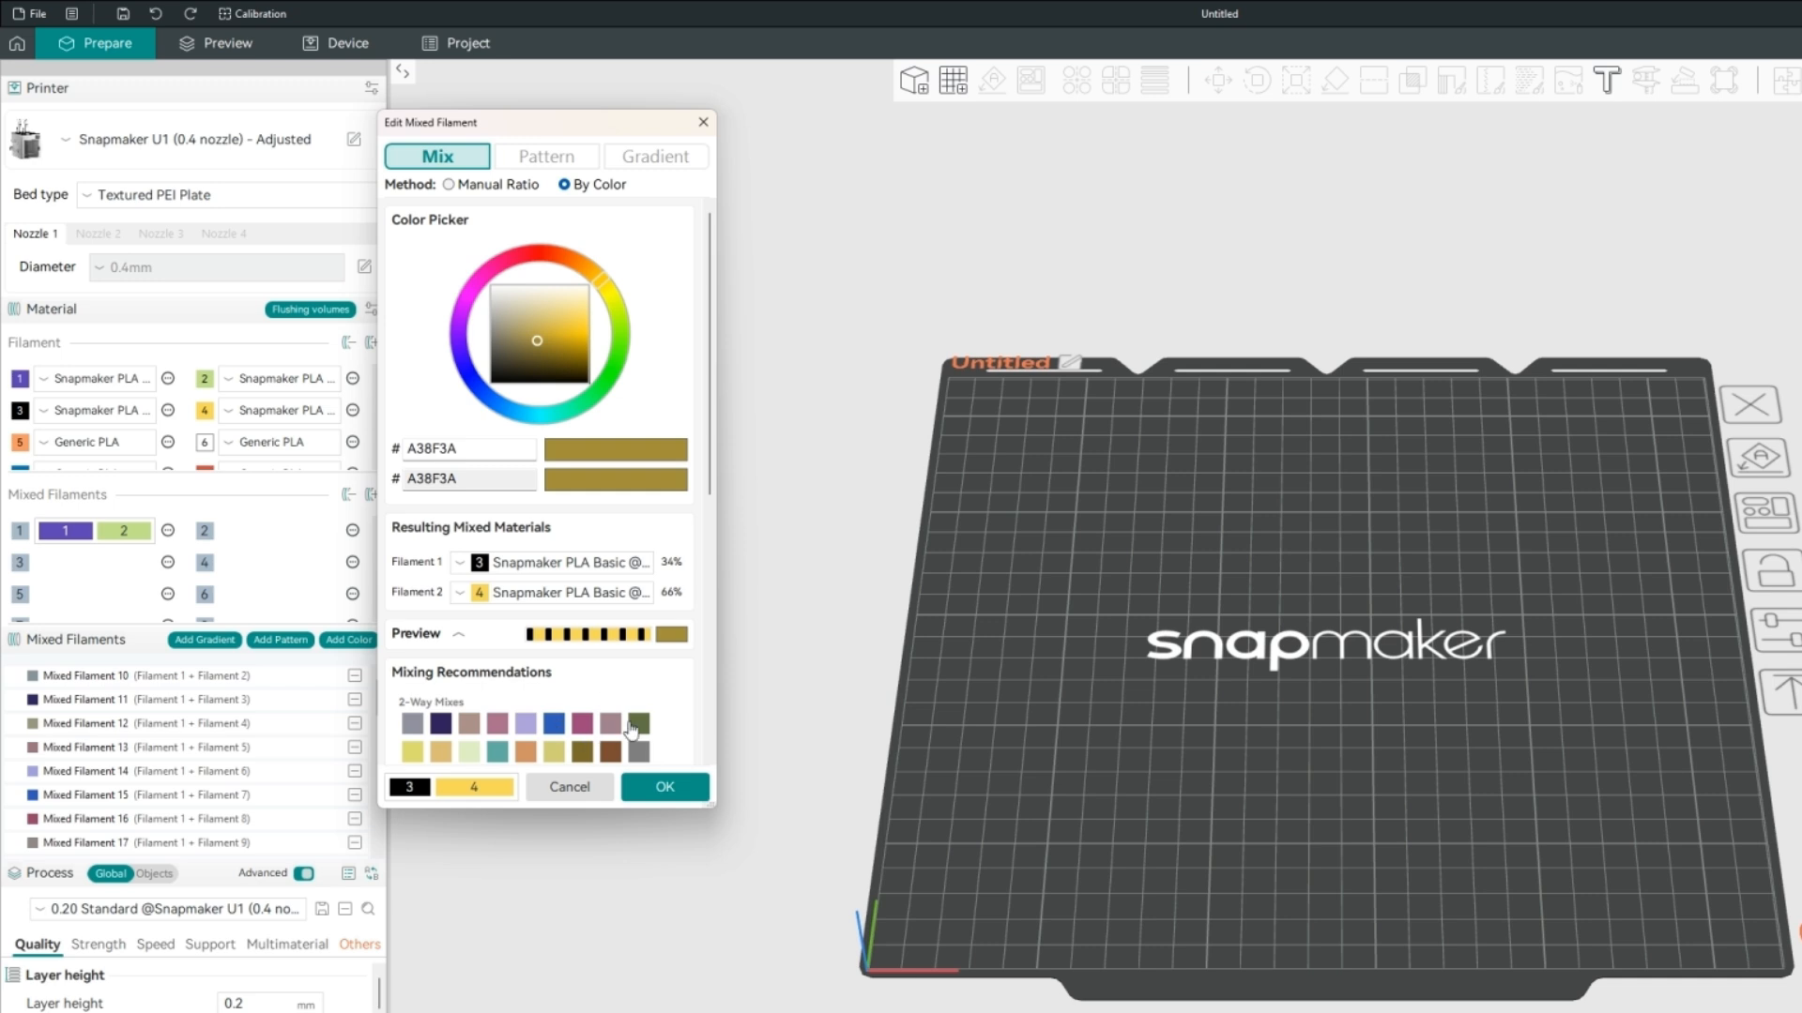
scroll(591, 695, "down", 3)
left_click(591, 691)
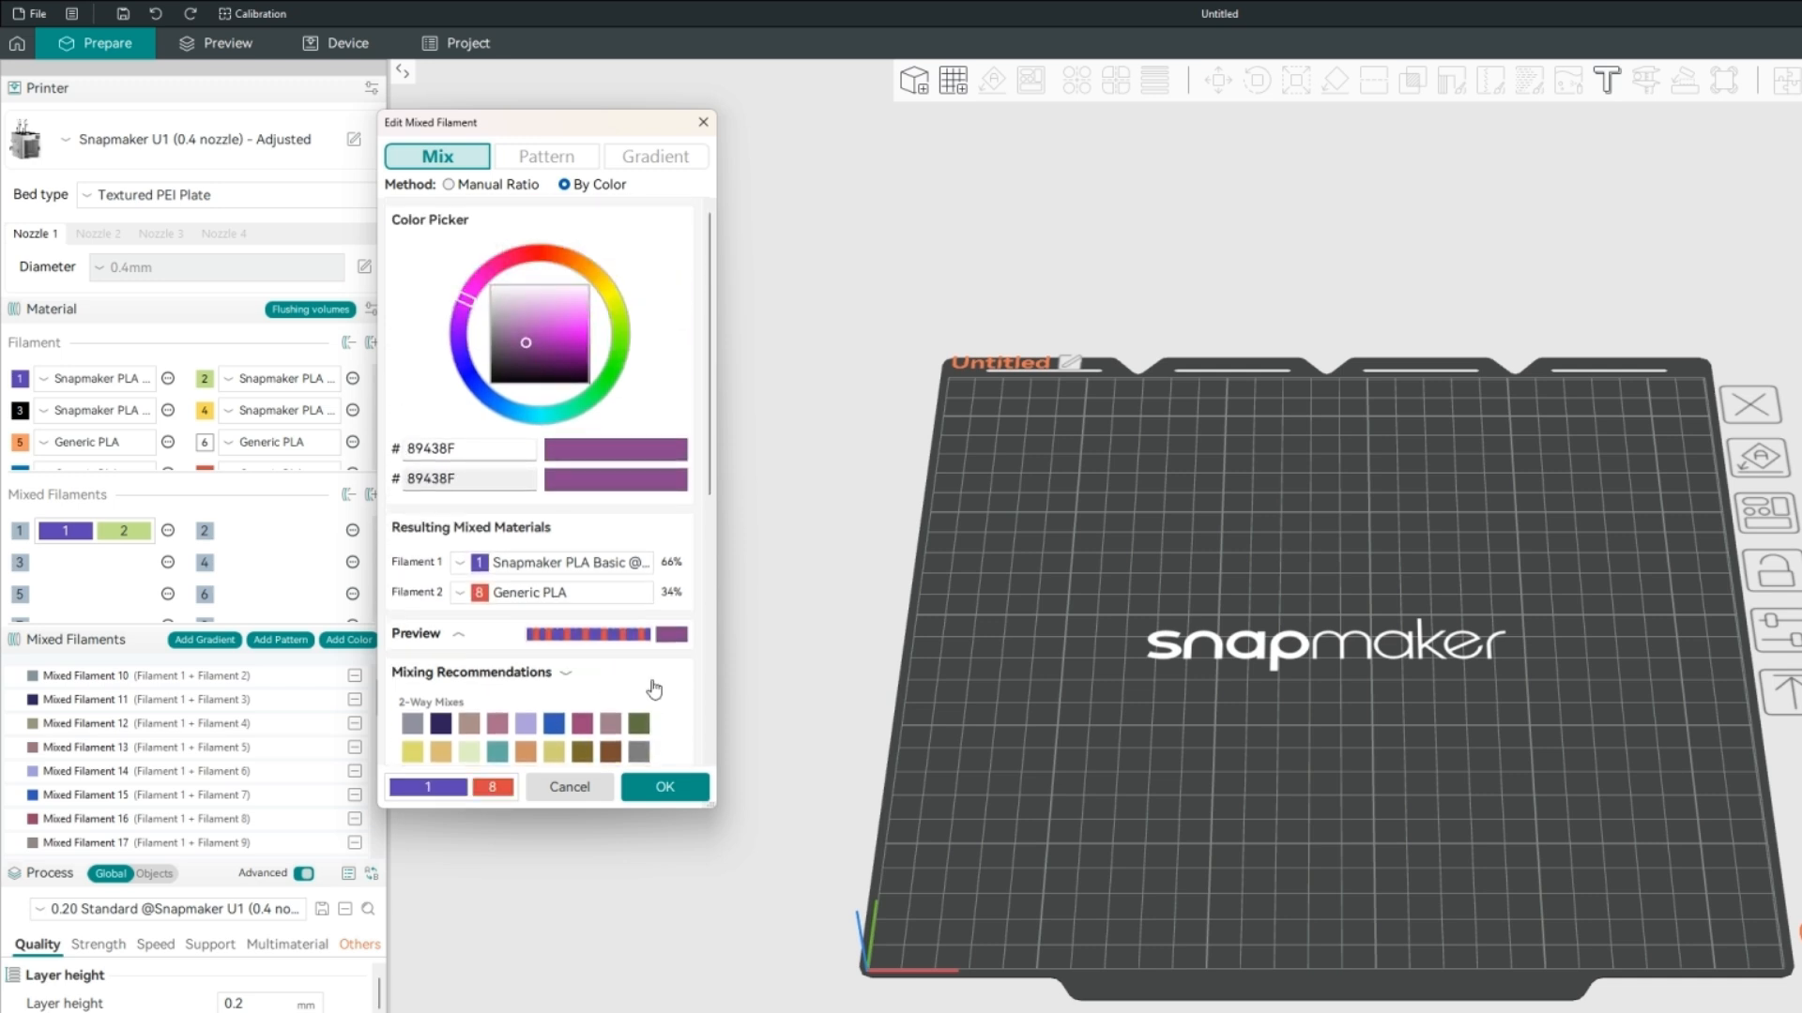
scroll(638, 704, "down", 5)
left_click(638, 727)
scroll(563, 694, "up", 5)
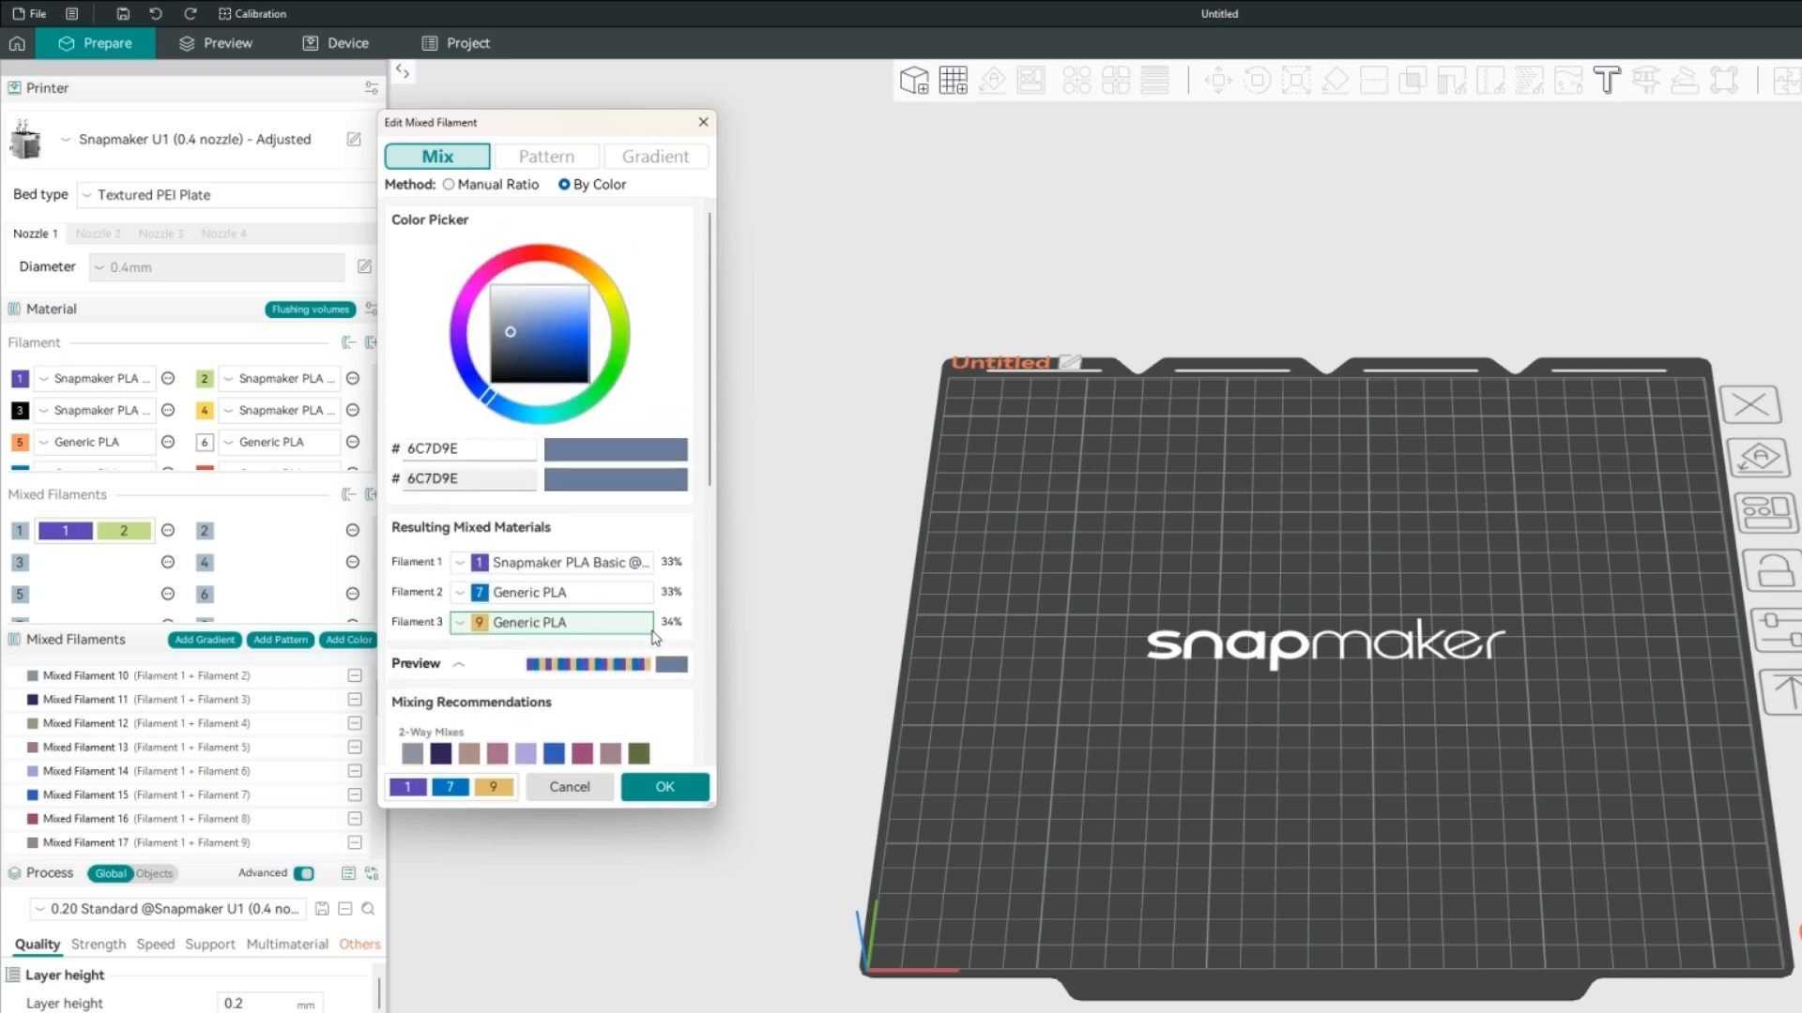
Collapse the resulting mixed materials and the color picker, leaving only the mixing recommendations expanded.
left_click(455, 704)
left_click(474, 524)
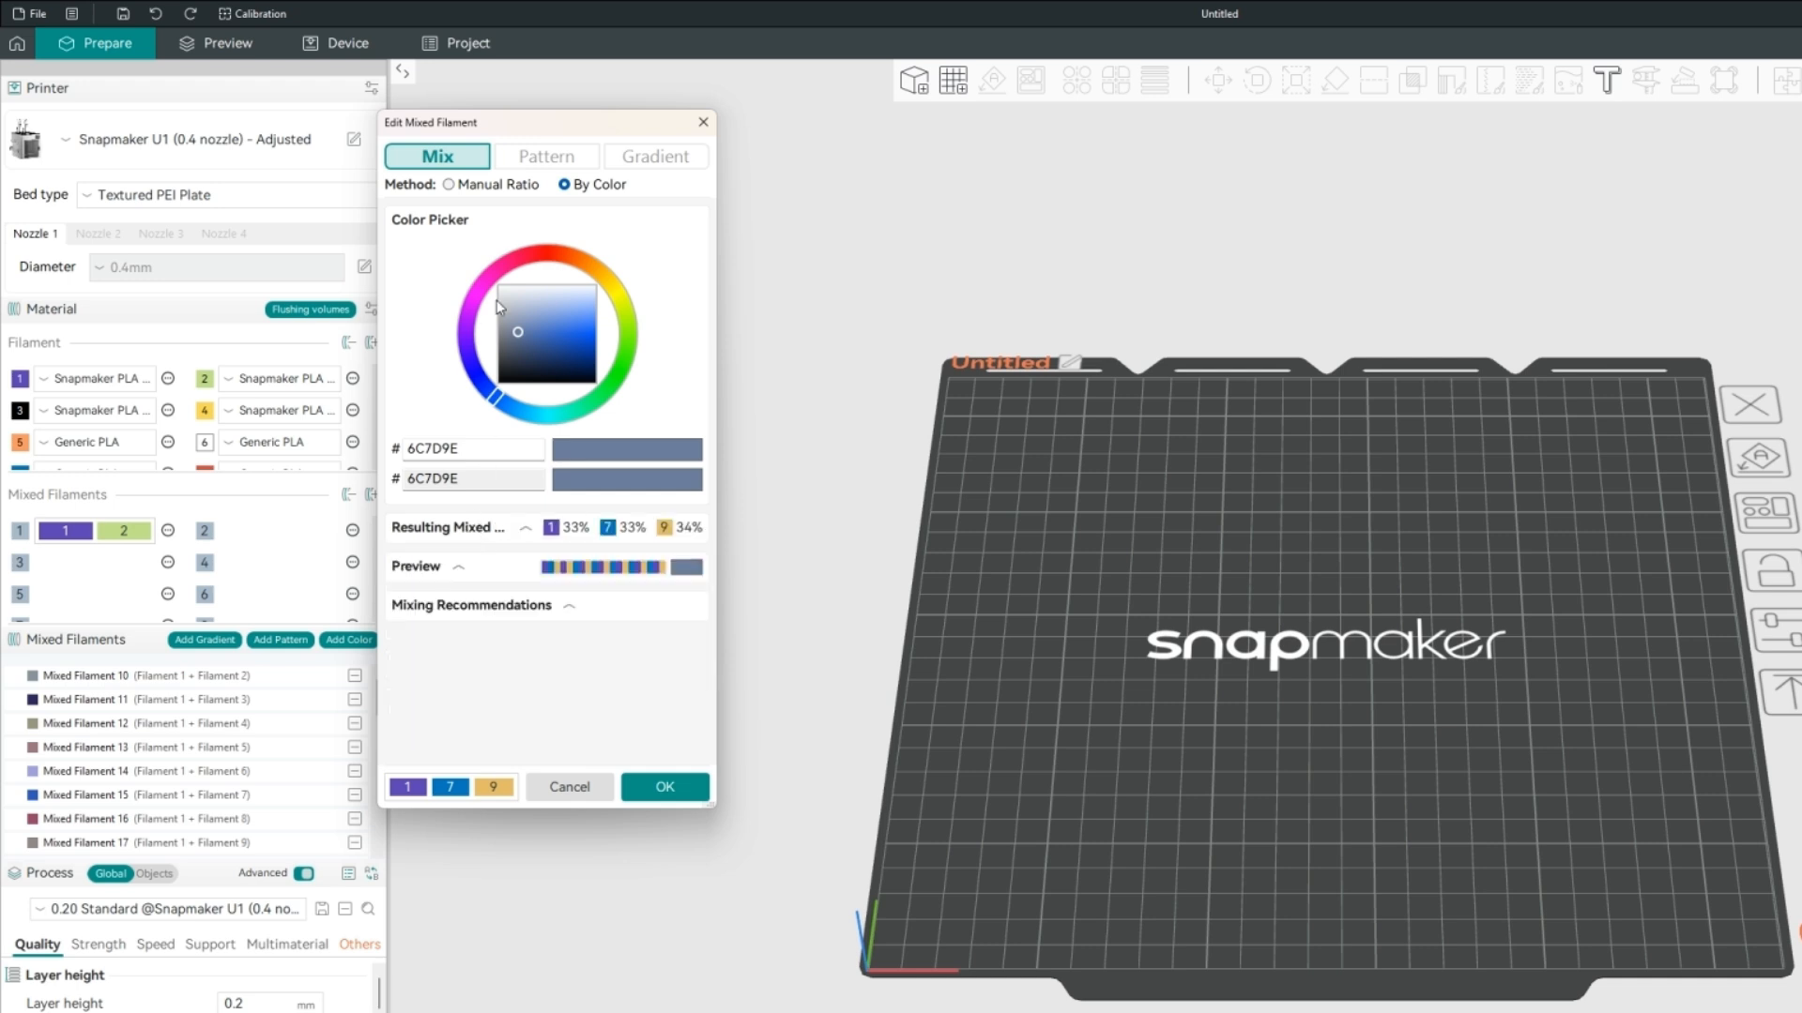
left_click(484, 221)
left_click(551, 339)
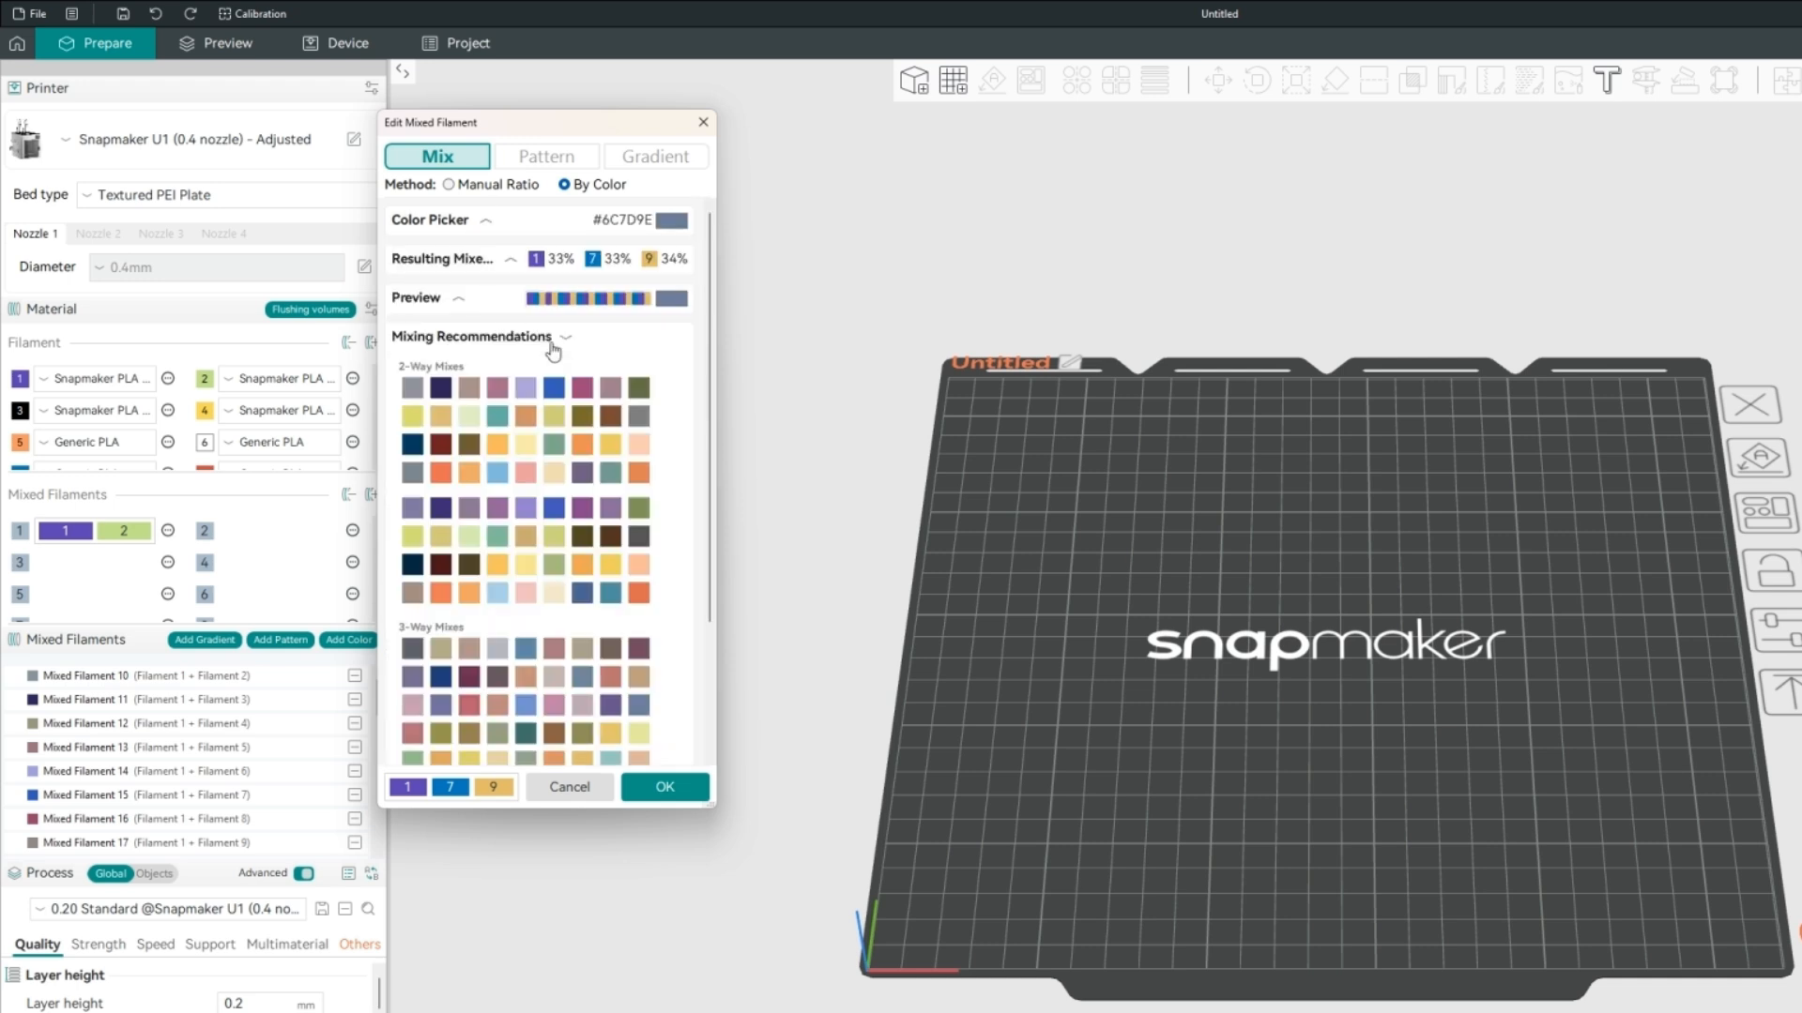
Sample recommended mixes including F1DEB3, 4D4023 and C7B4B0, choose the three-way mix BC5F73, and collapse the mixing recommendations.
left_click(610, 472)
left_click(555, 475)
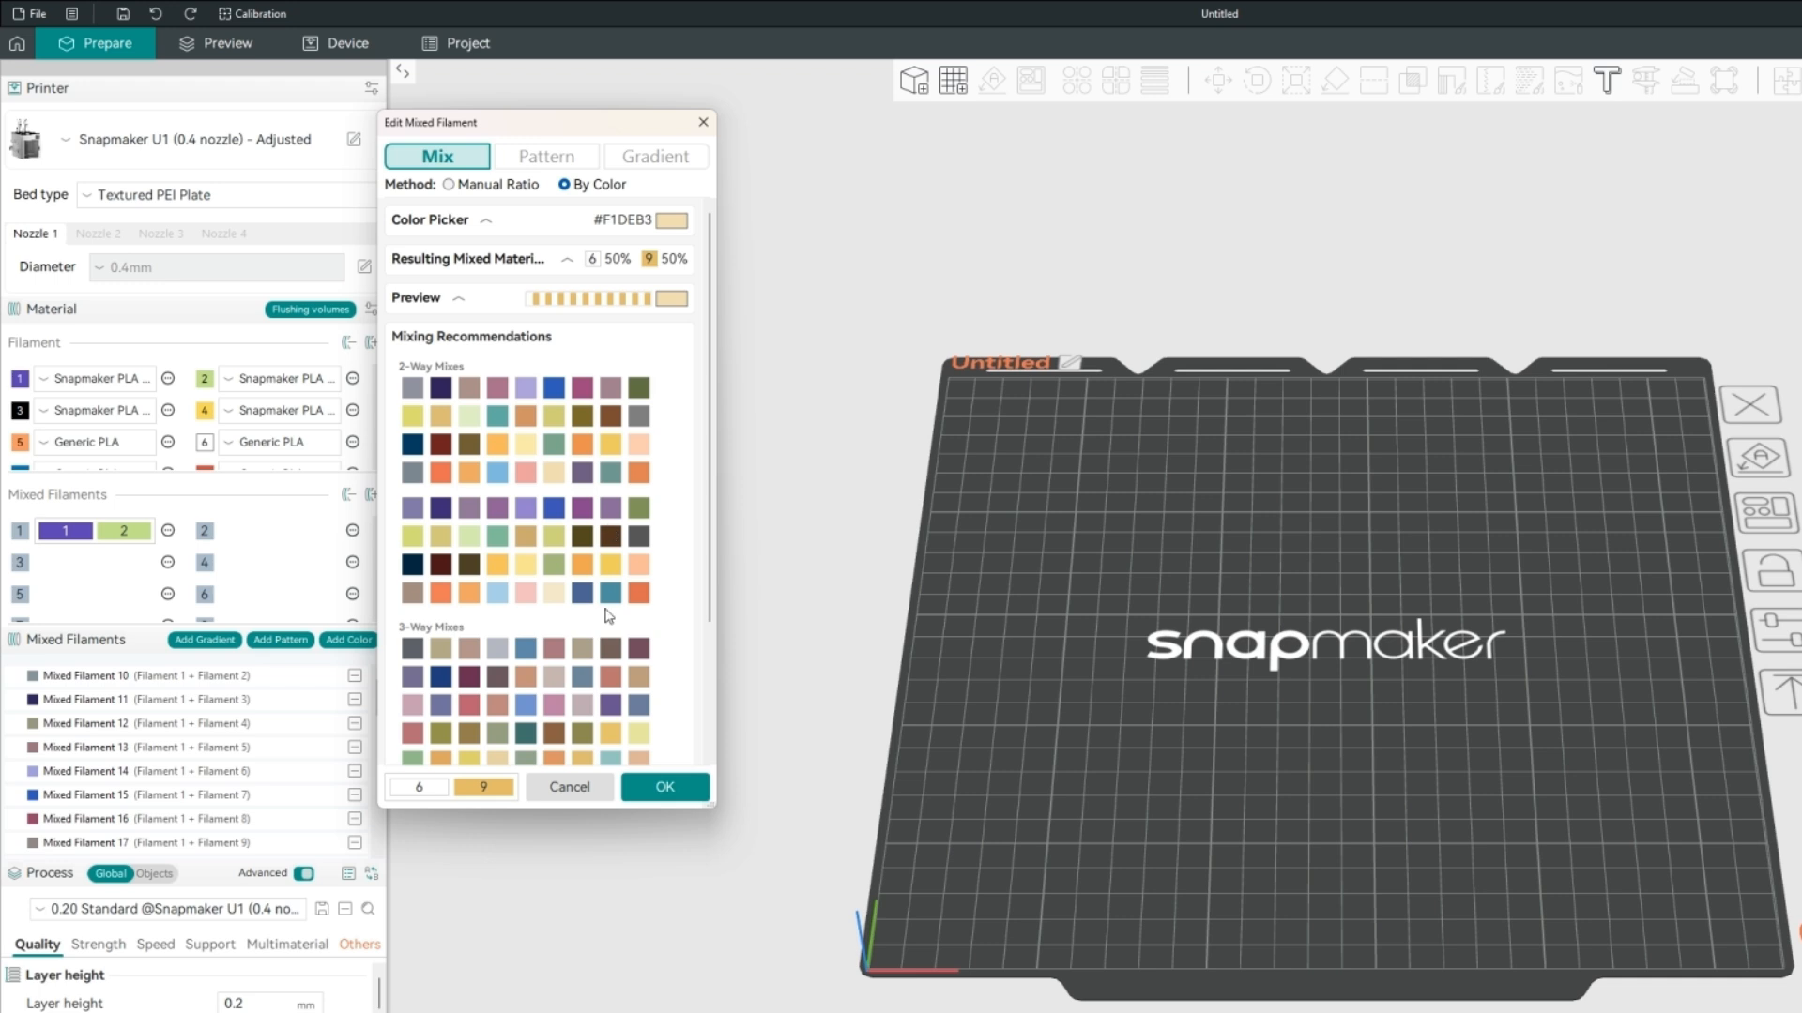
left_click(471, 566)
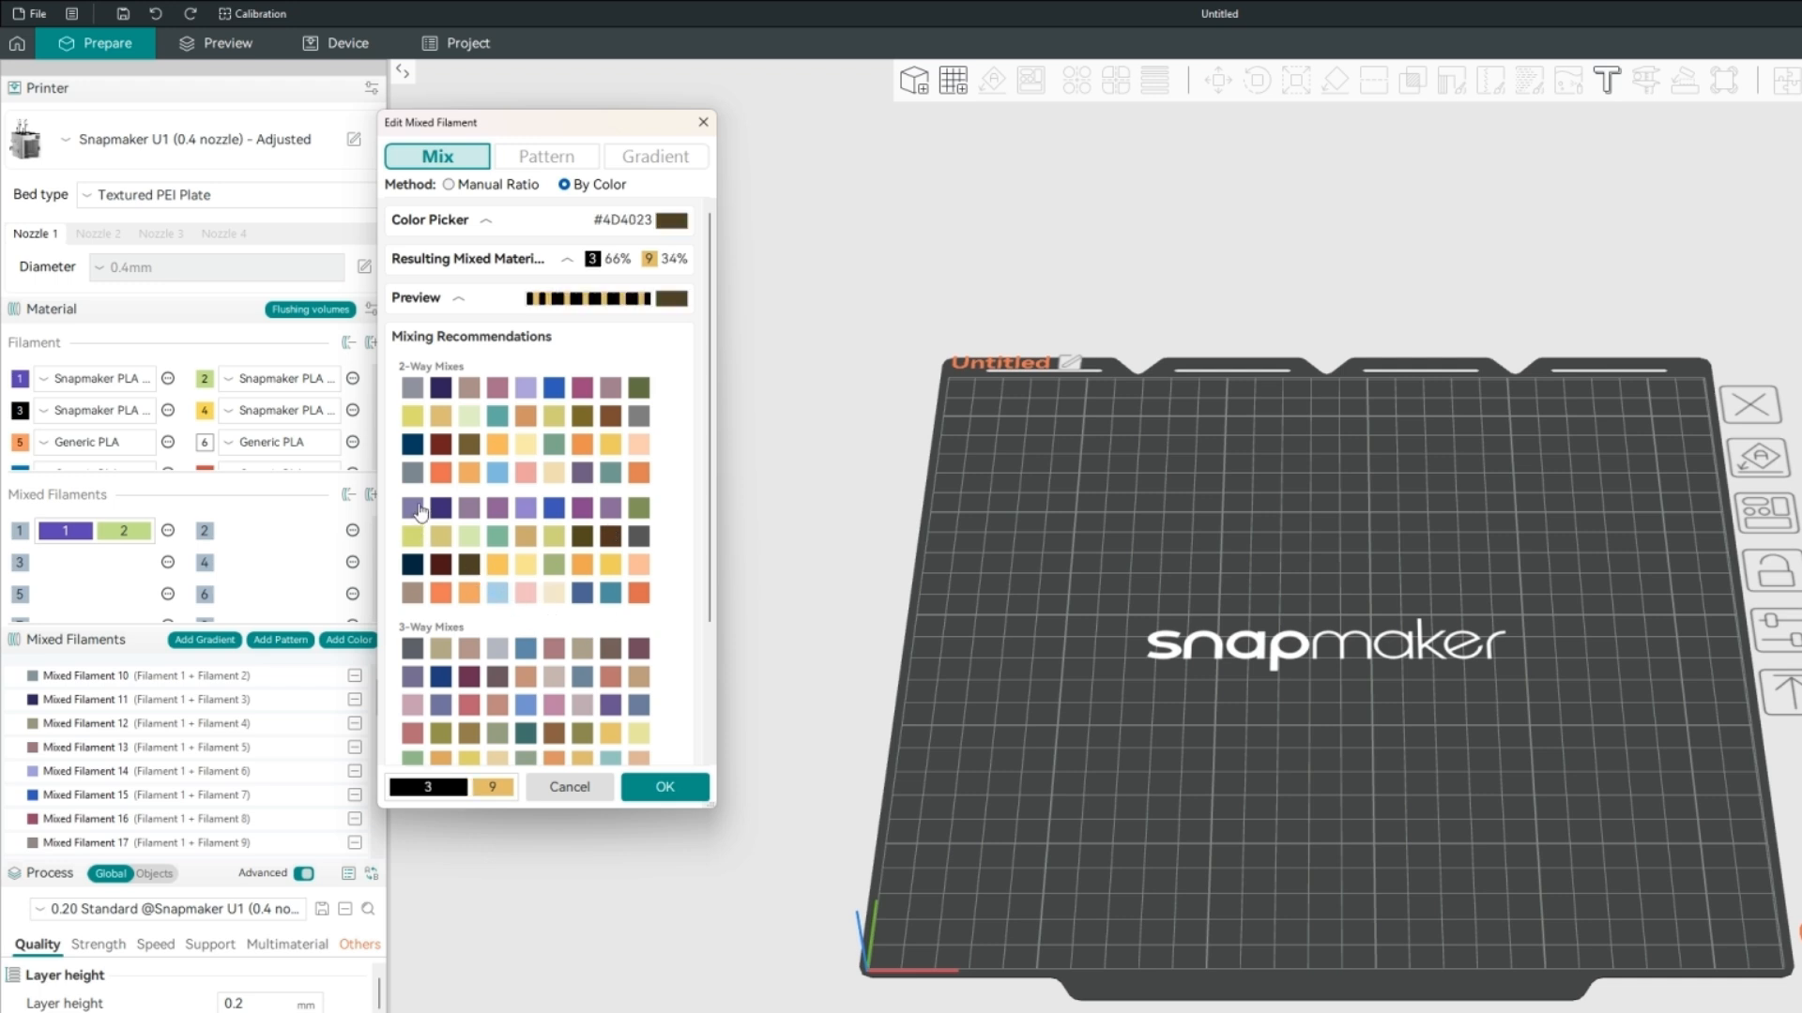
left_click(417, 511)
left_click(638, 599)
left_click(561, 680)
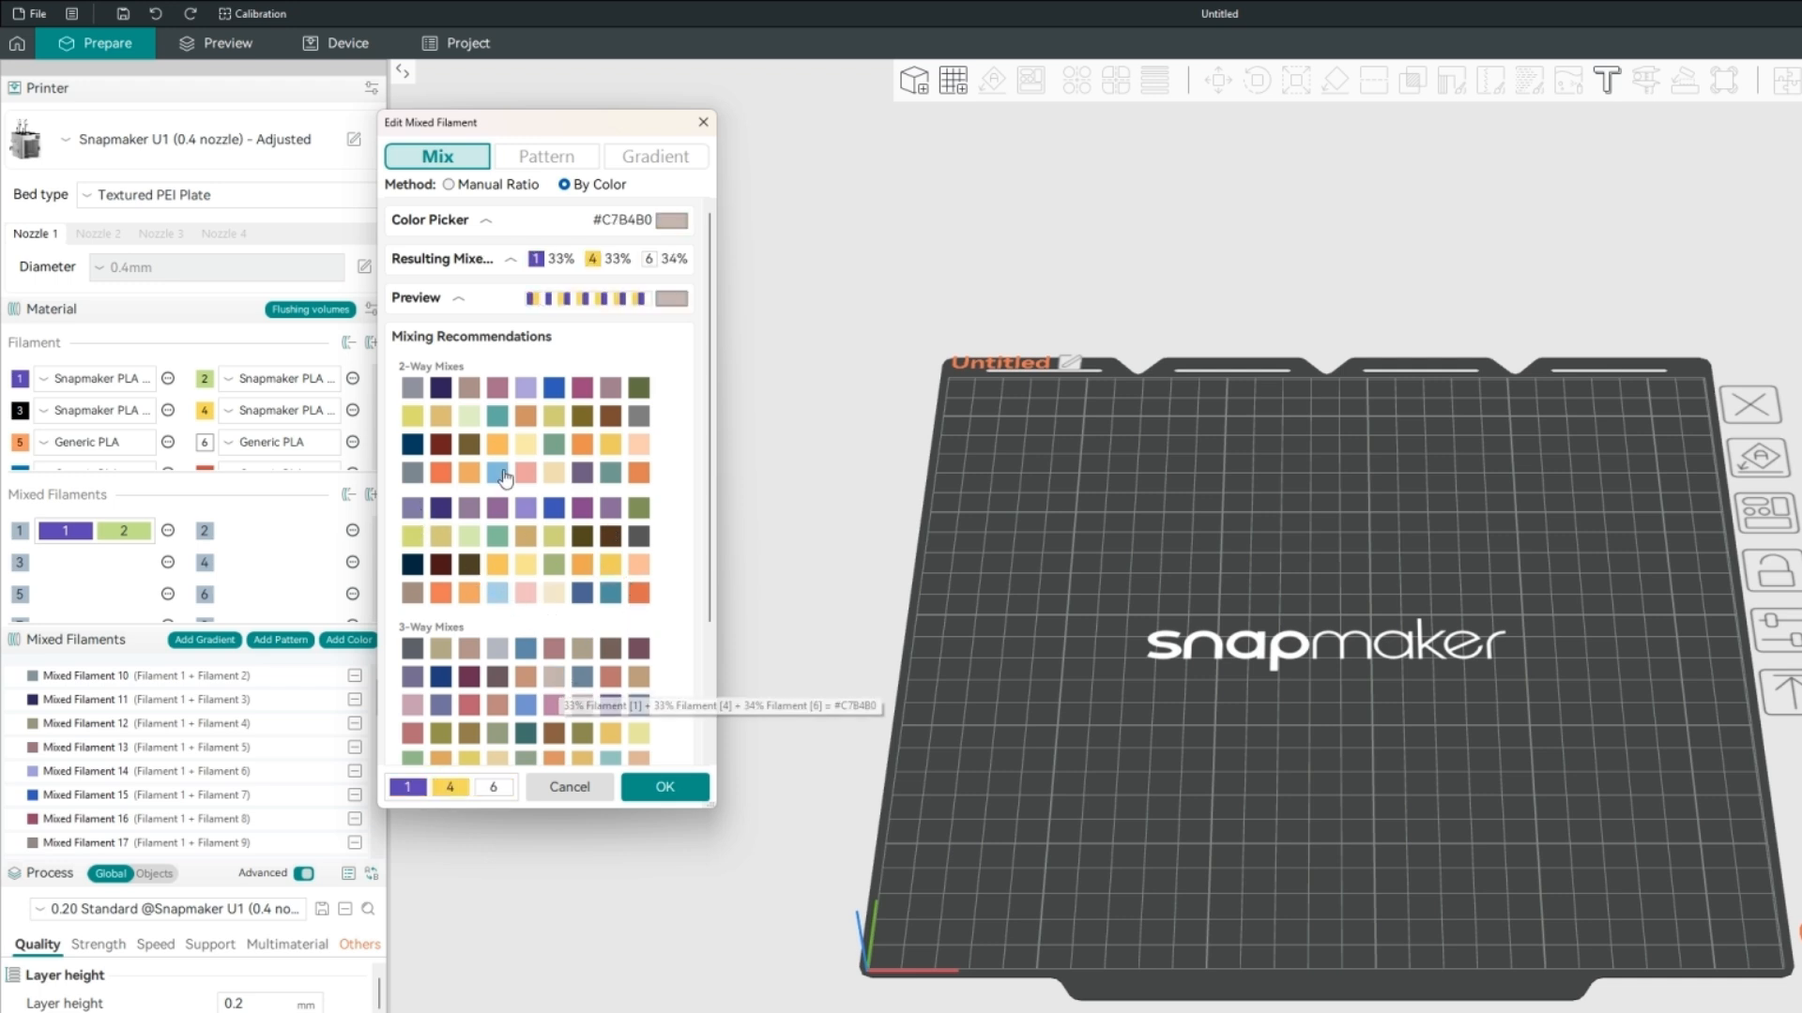
left_click(469, 712)
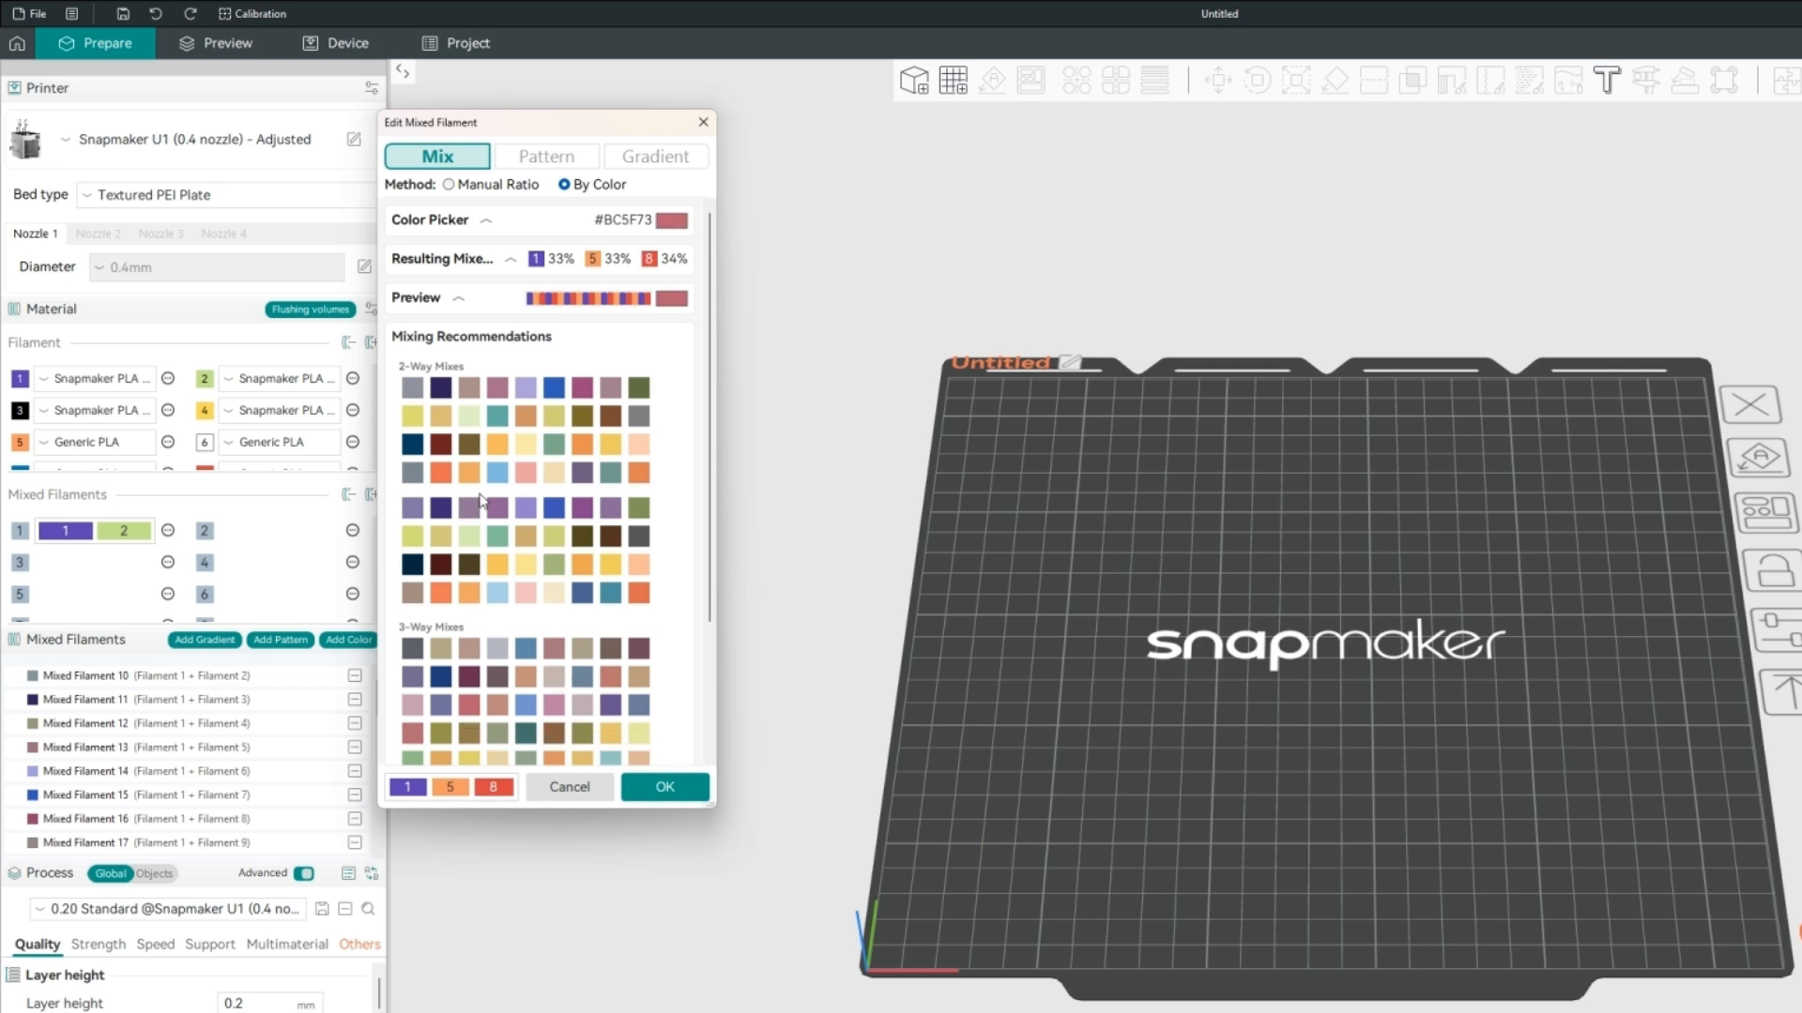
left_click(487, 341)
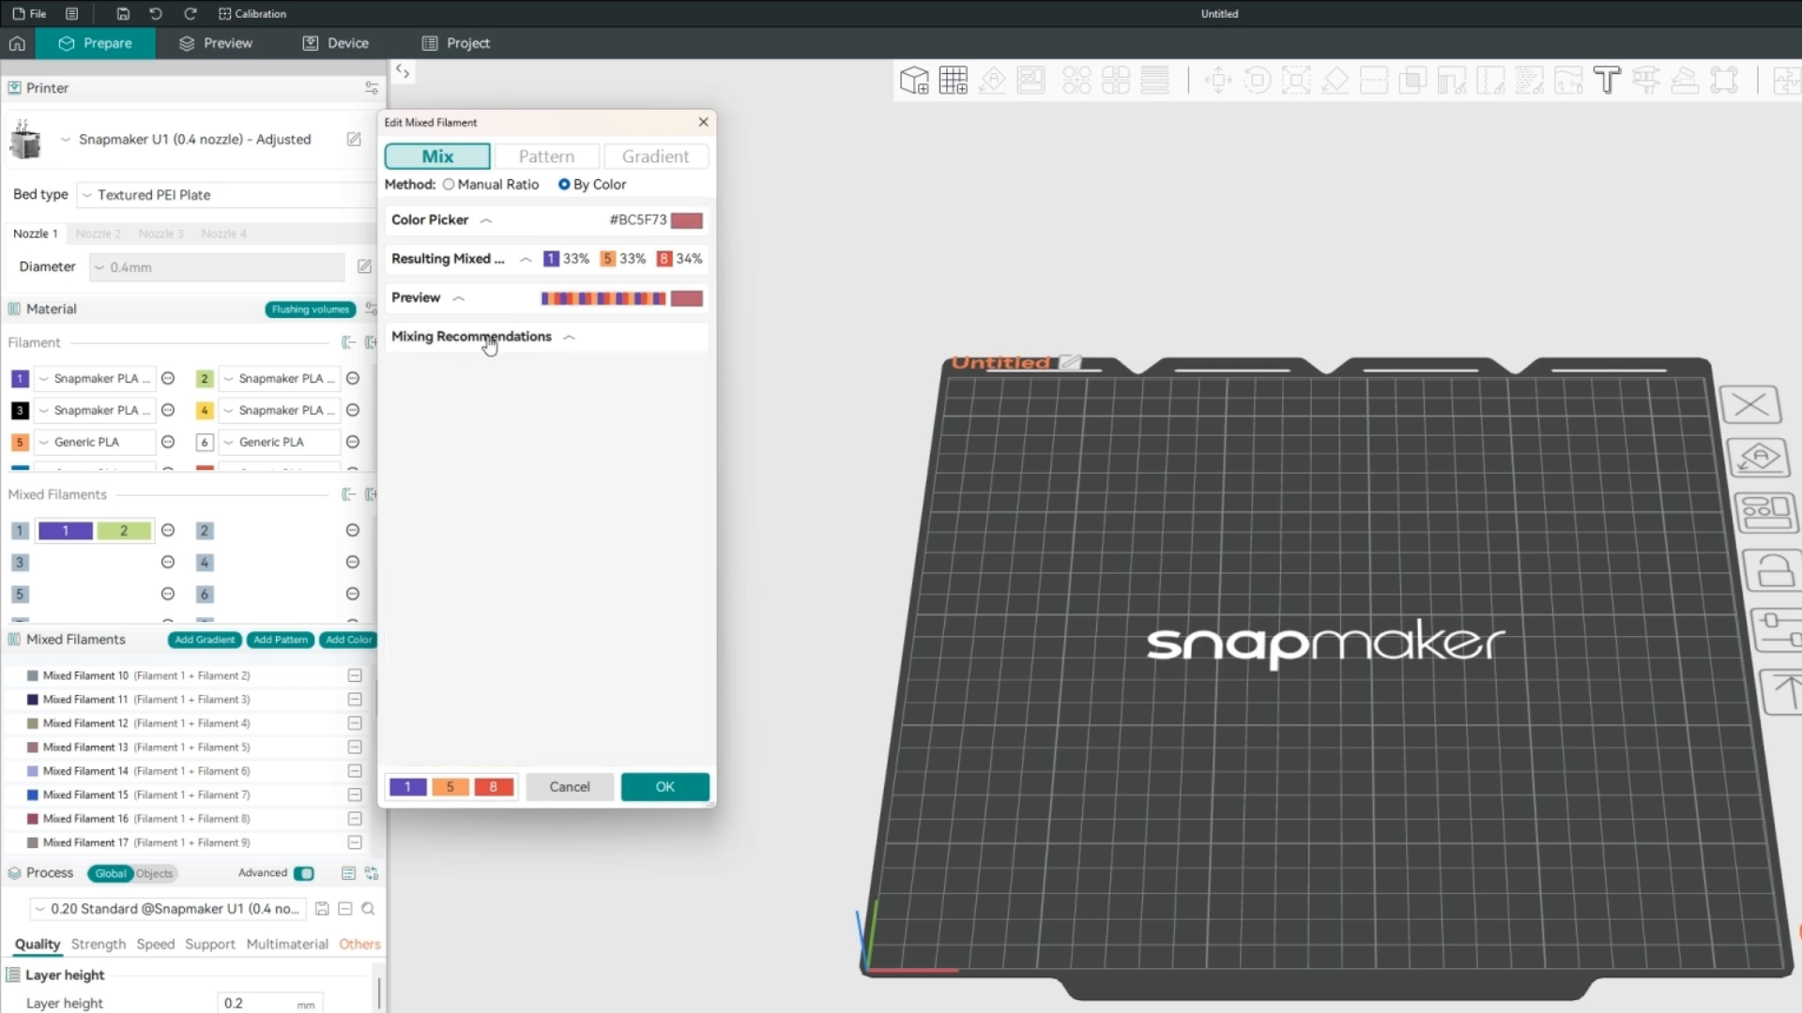
Compare Mix and Pattern modes, stay in Pattern mode, and append filaments 5 and 3 for the pattern 1253.
left_click(546, 158)
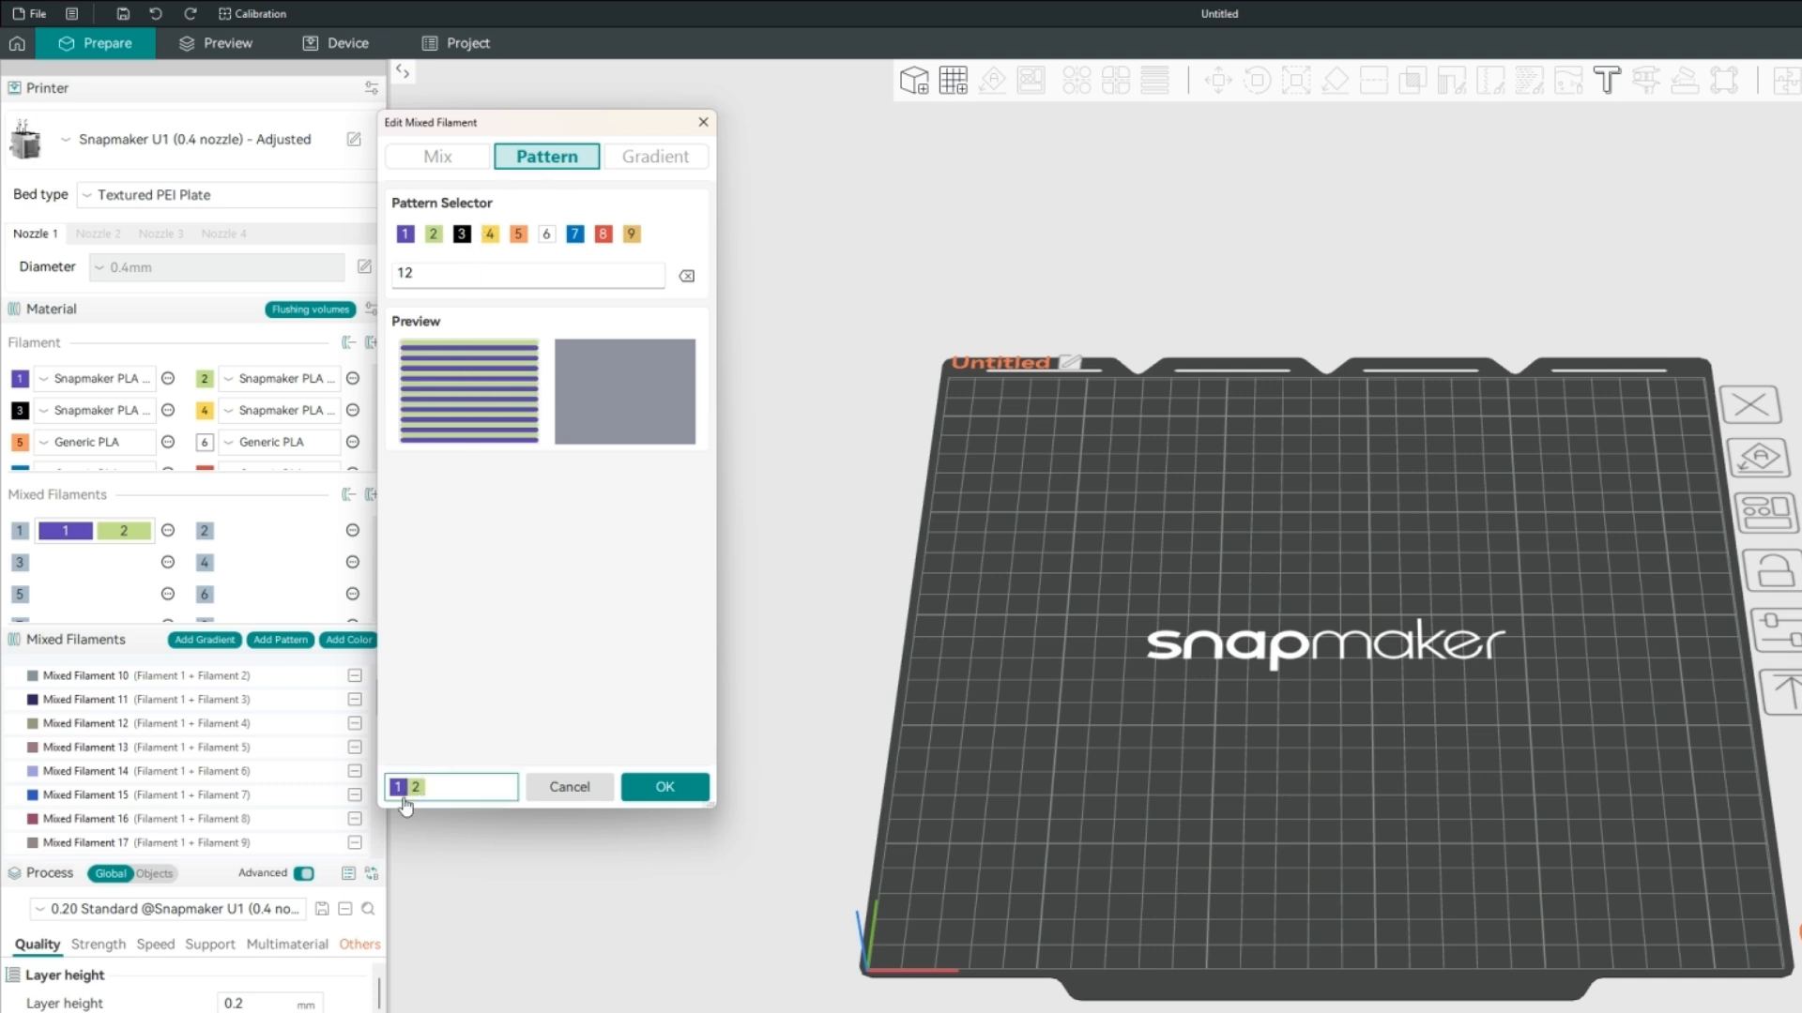
left_click(438, 167)
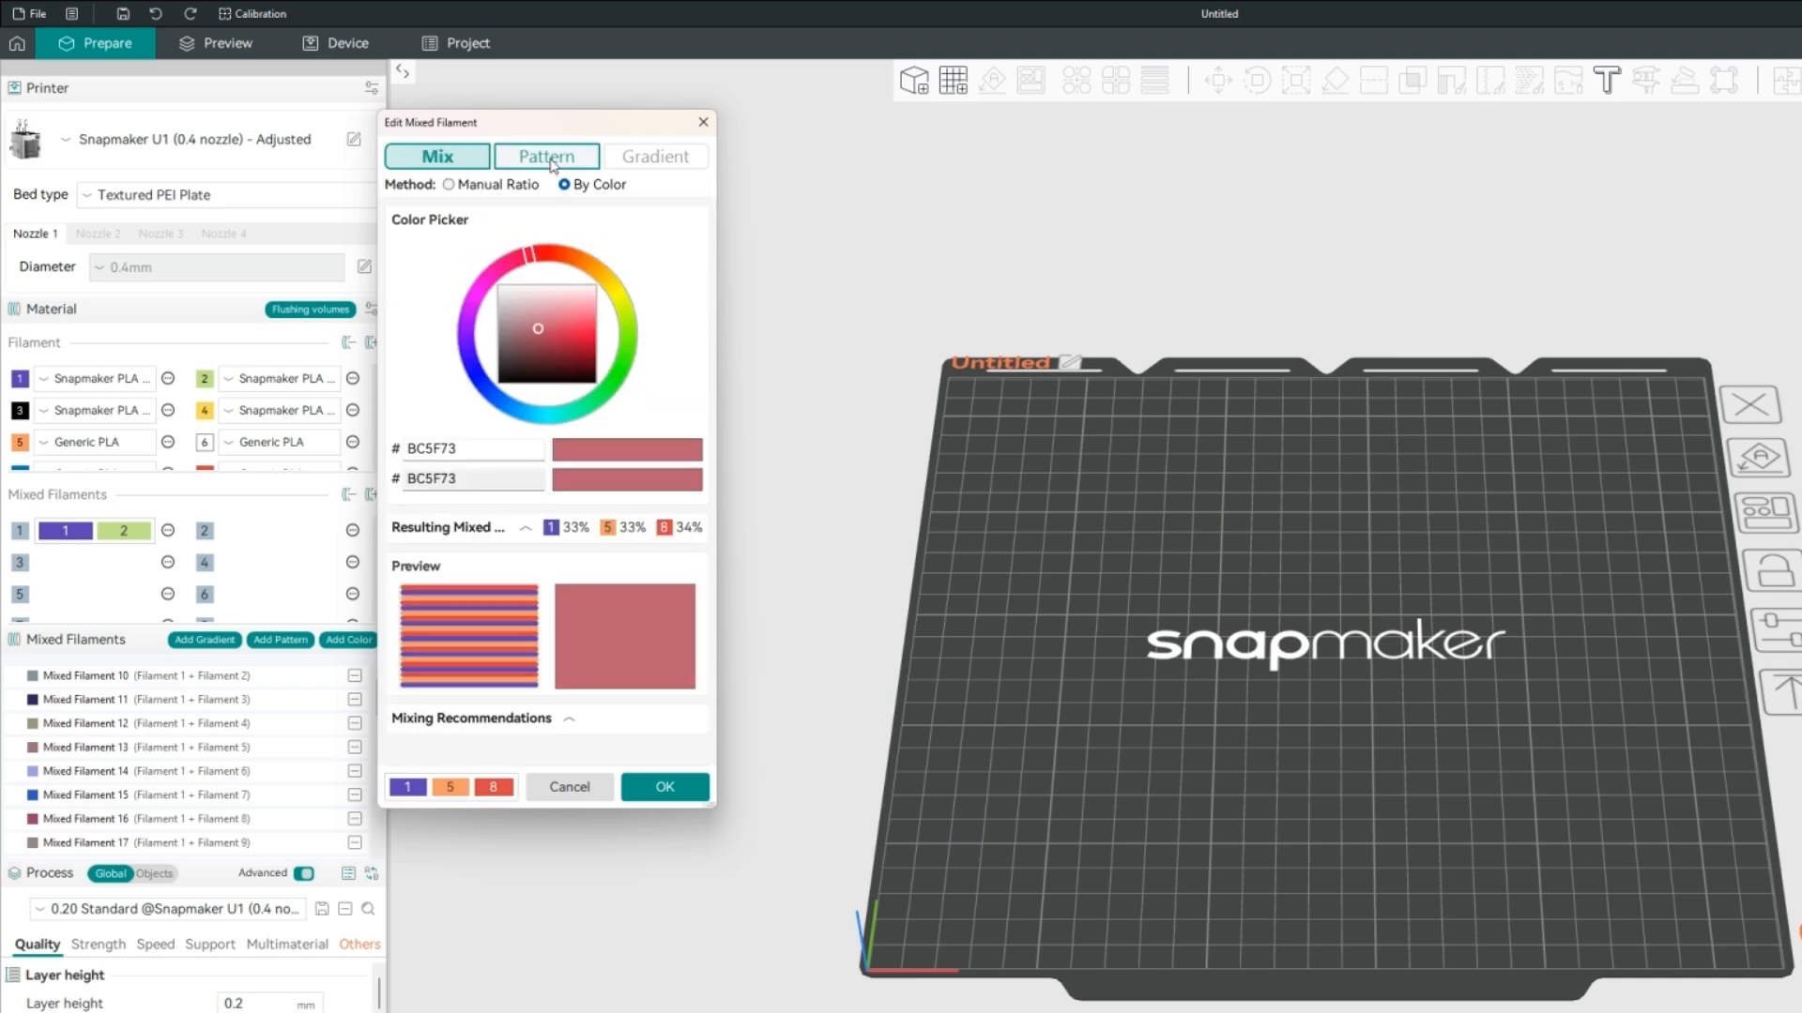
left_click(521, 165)
left_click(465, 163)
left_click(535, 157)
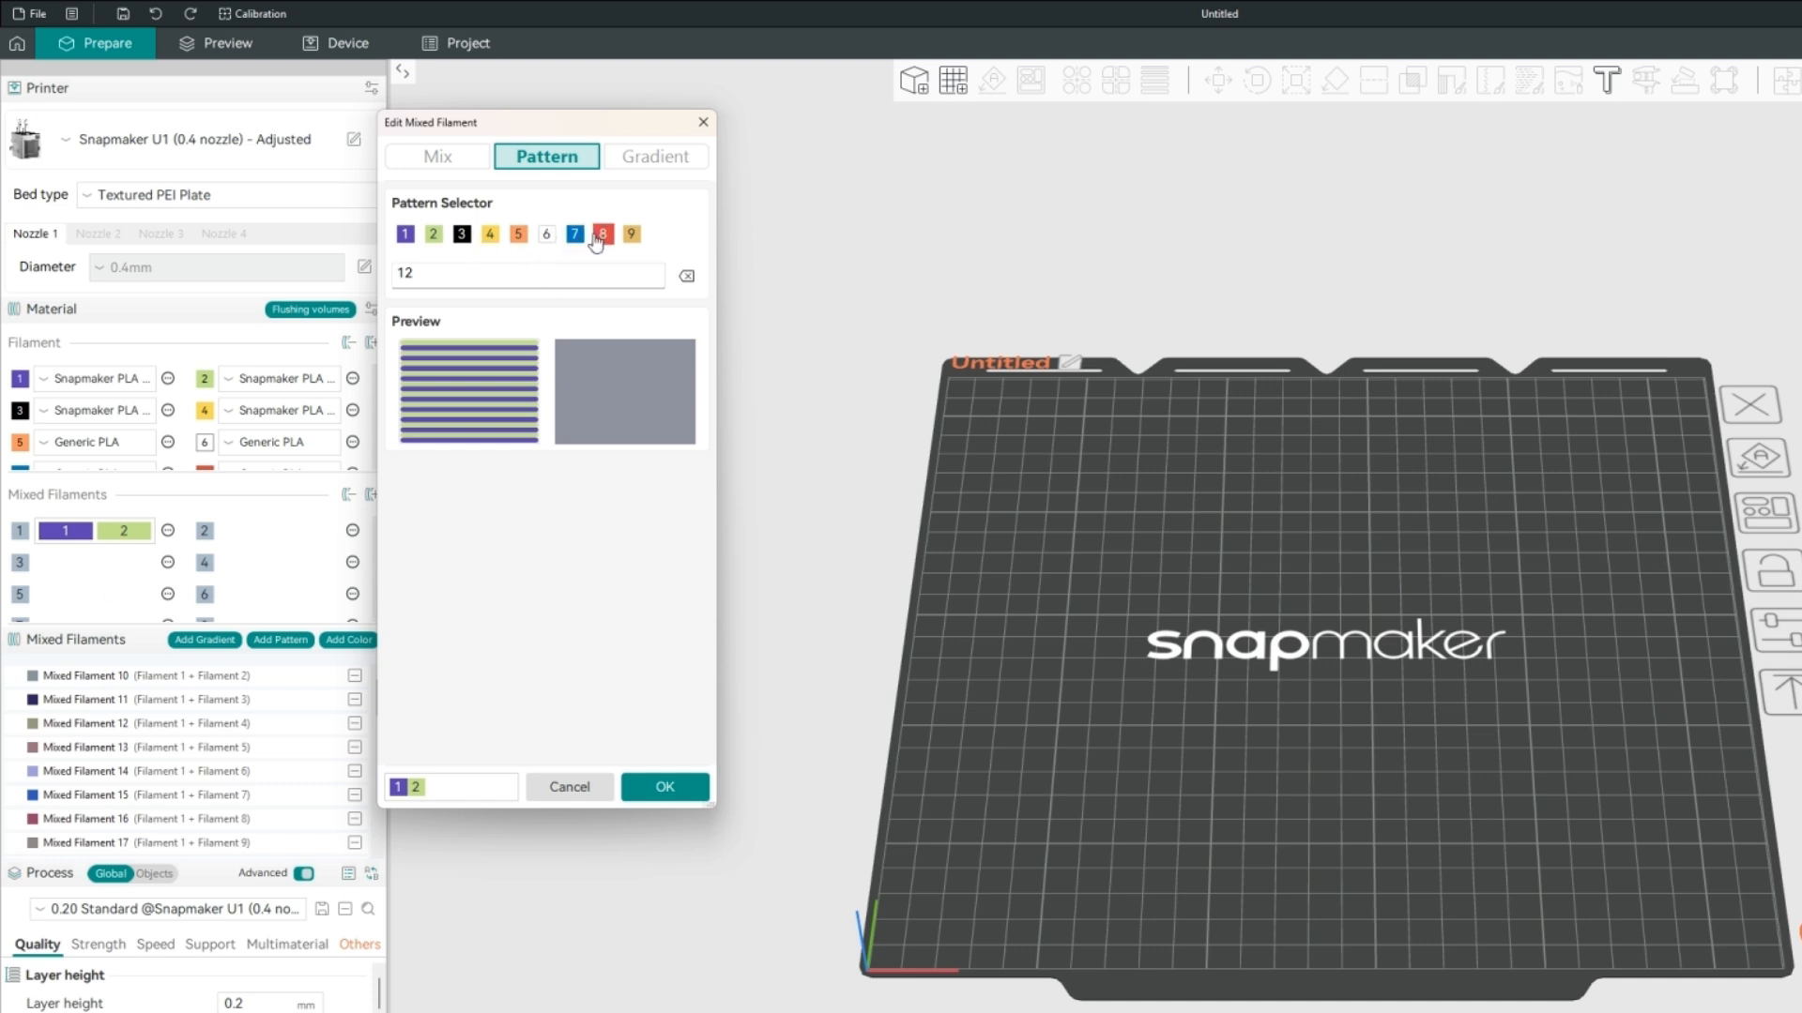
left_click(518, 235)
left_click(461, 234)
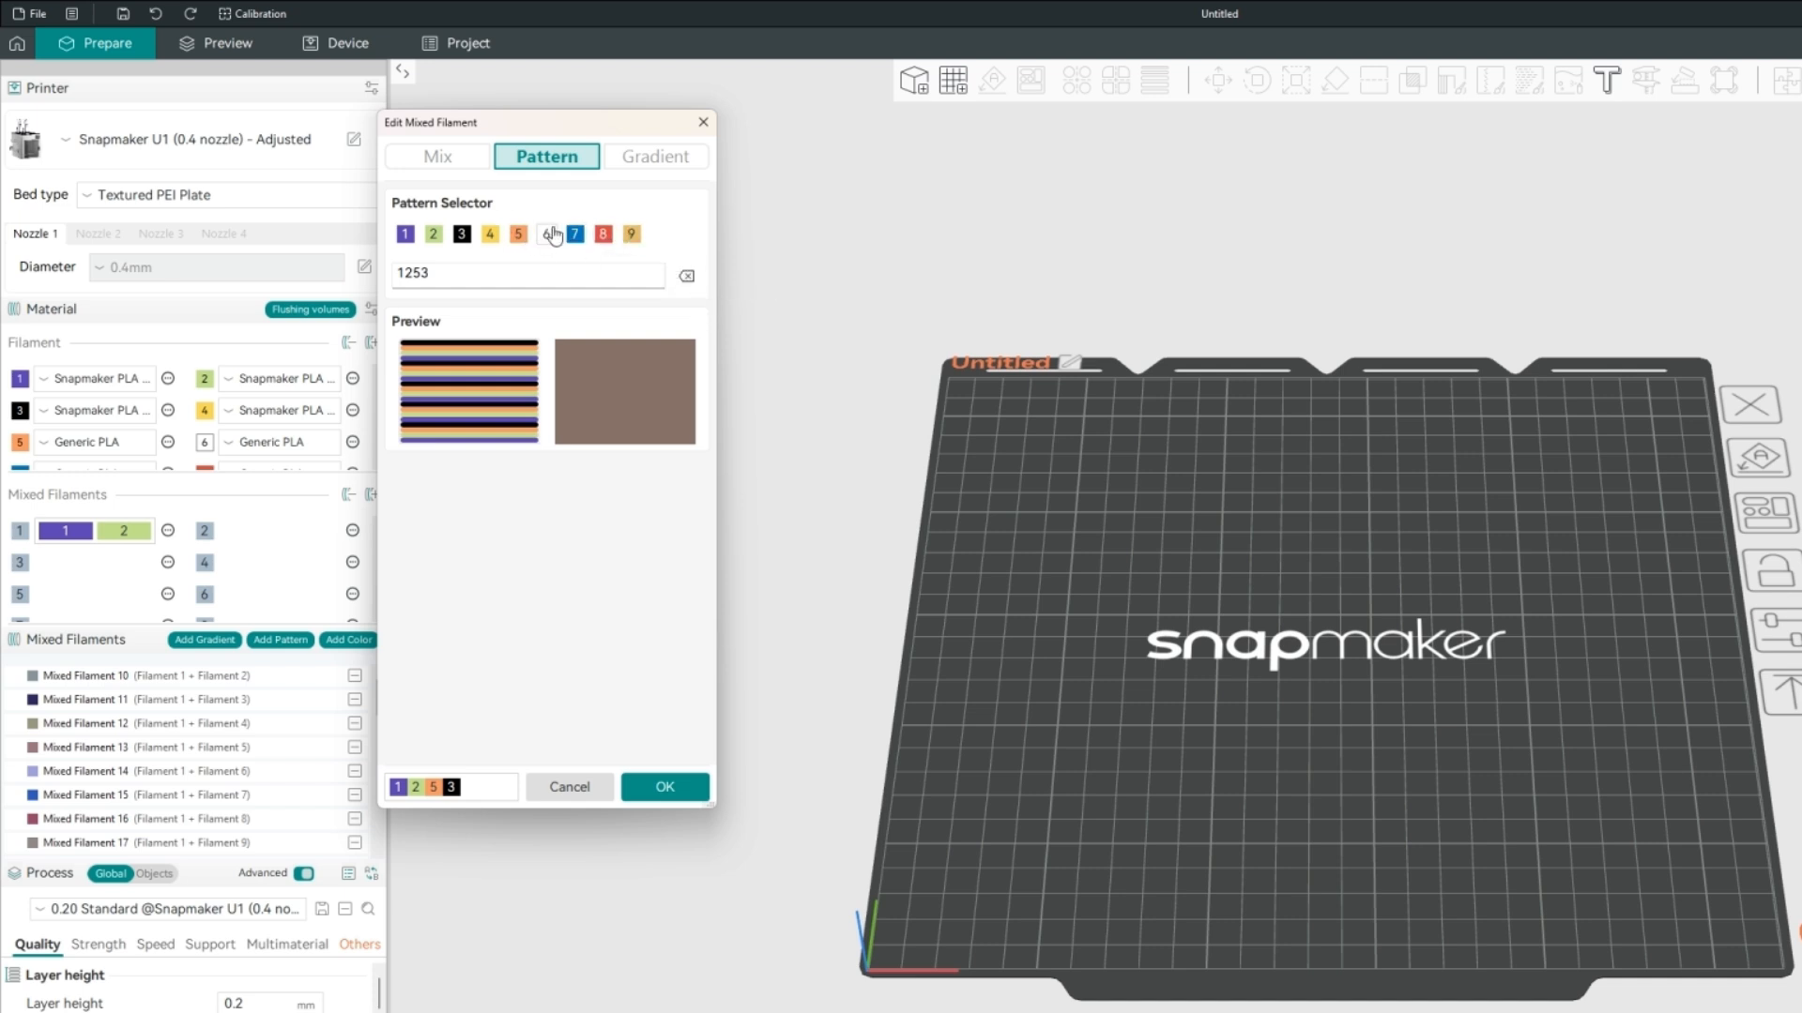
Delete the pattern's entries one by one until the pattern is empty.
left_click(614, 276)
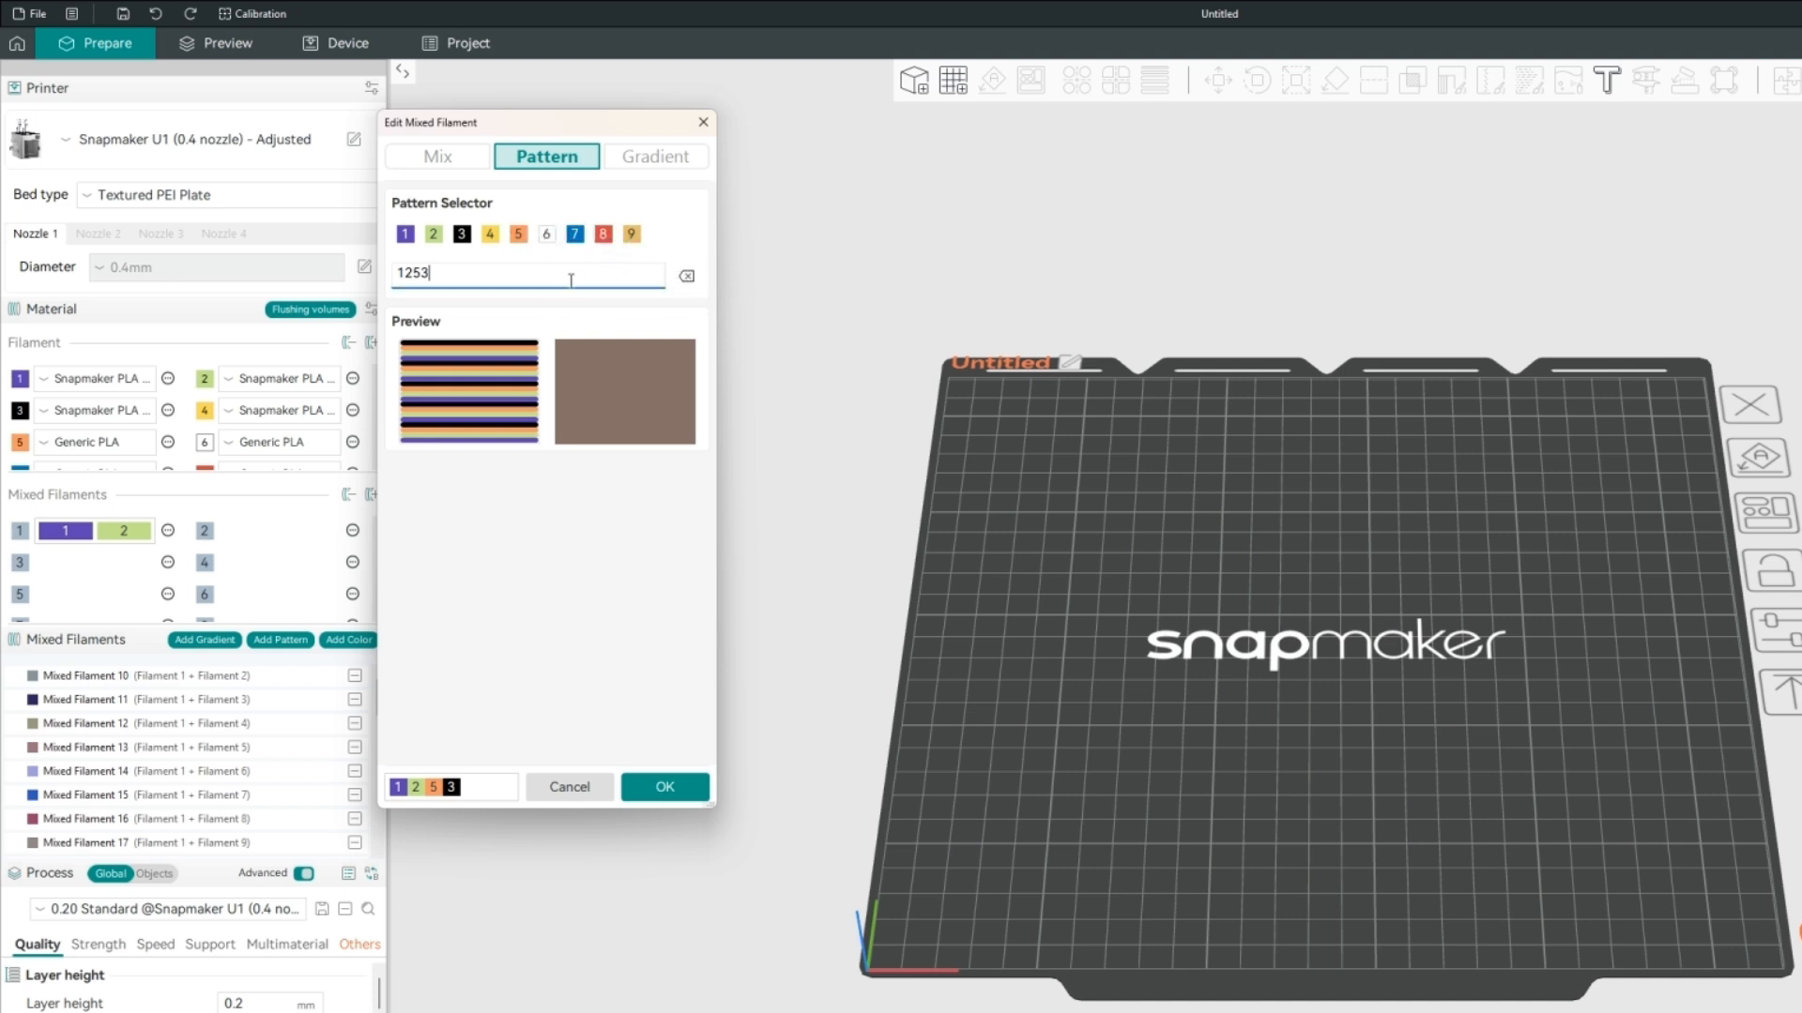
left_click(687, 277)
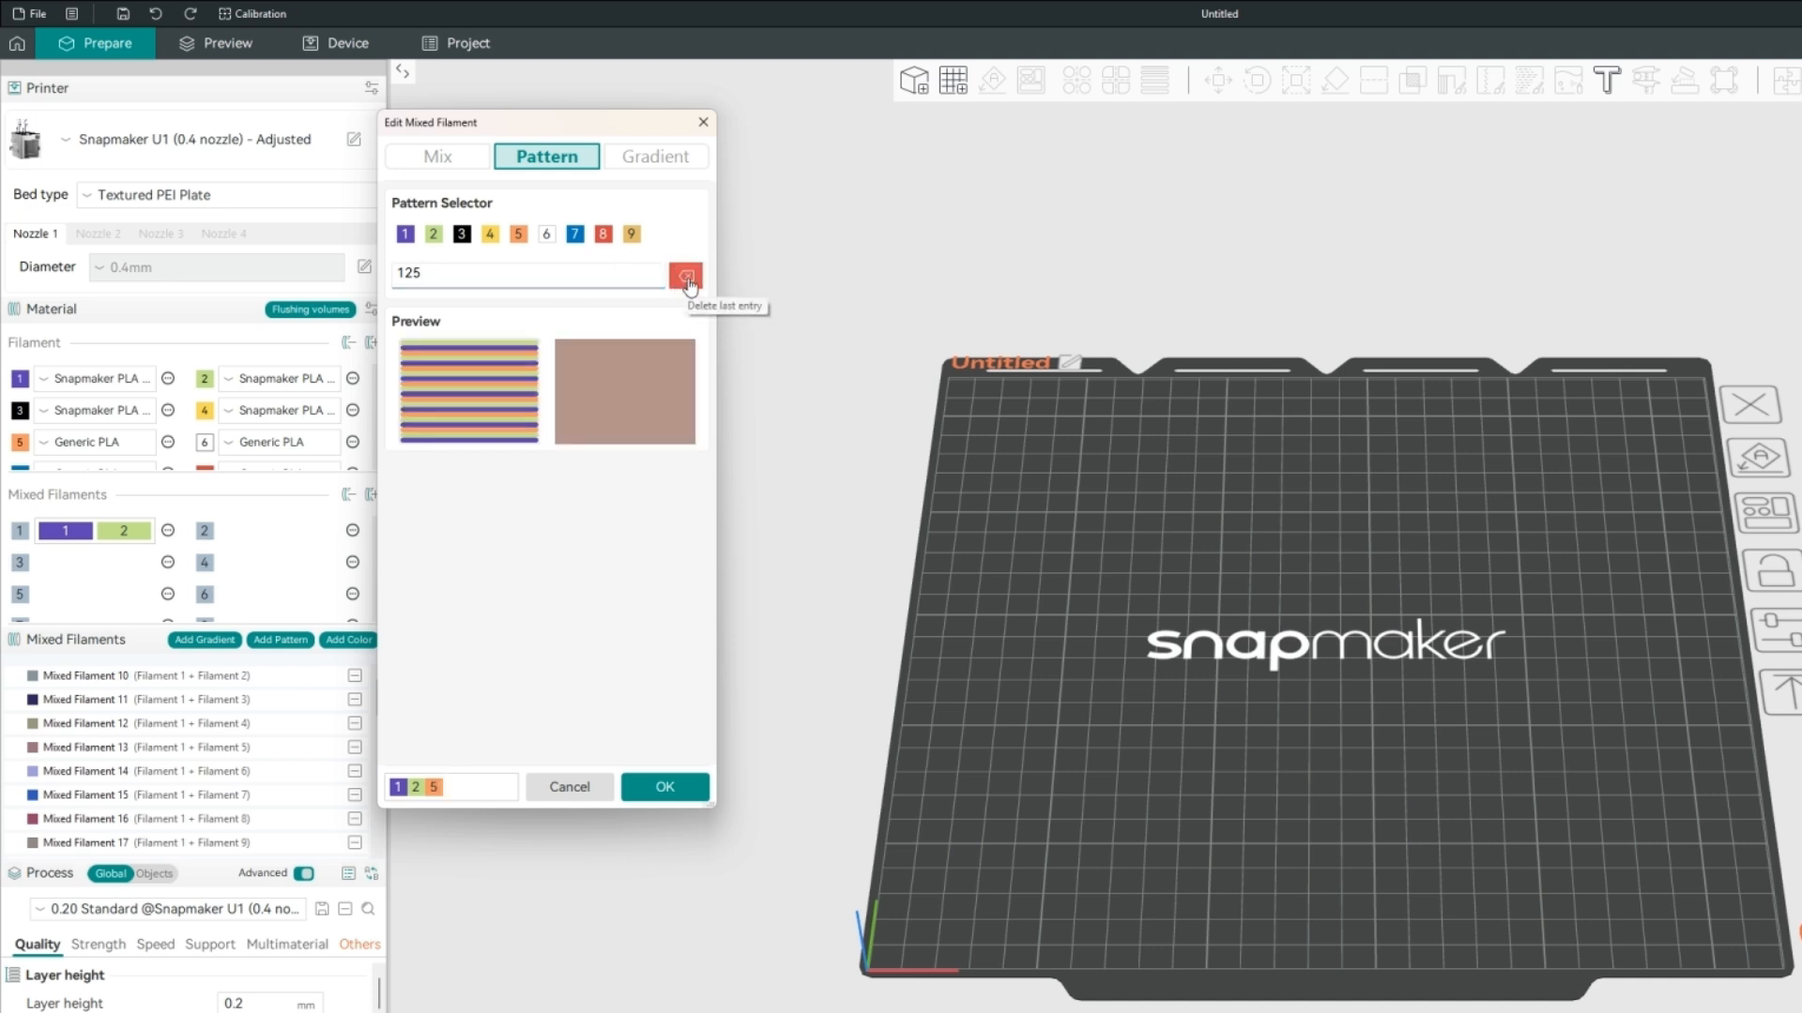
left_click(686, 278)
left_click(698, 276)
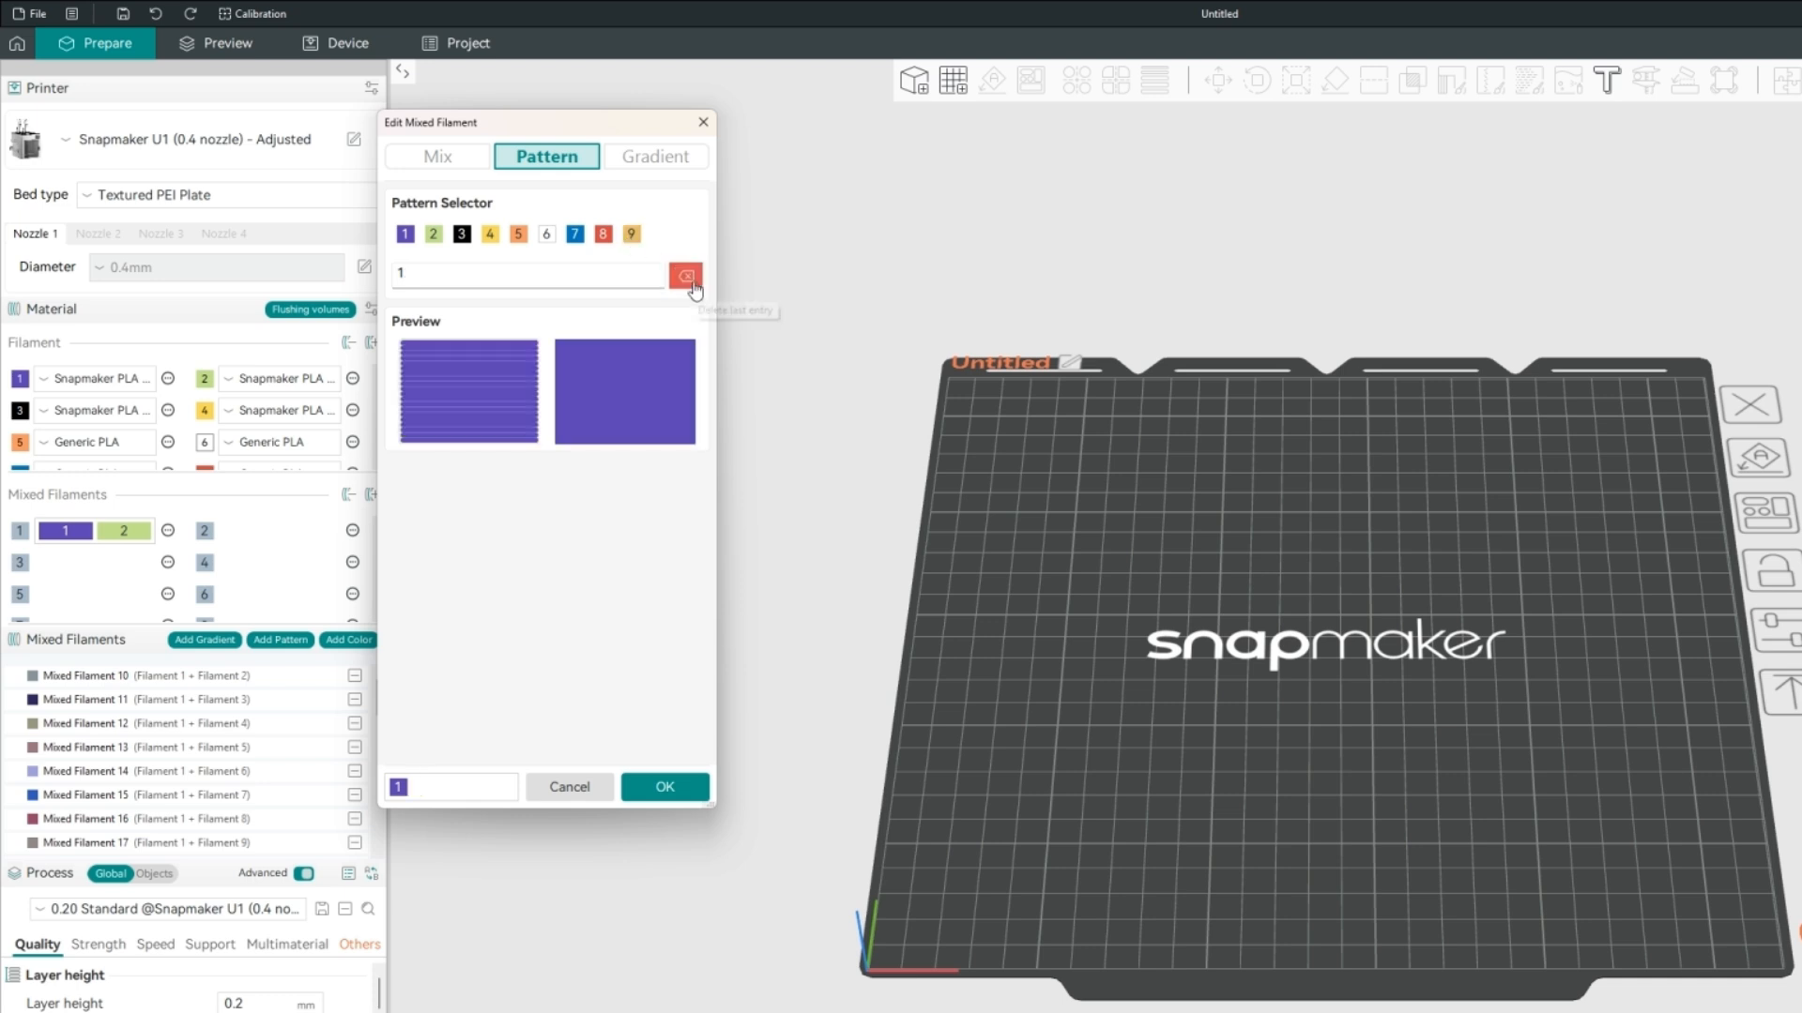
left_click(698, 276)
Build a new pattern from filaments 6, 9, 7, 4, 5 and 3 in that order.
left_click(552, 239)
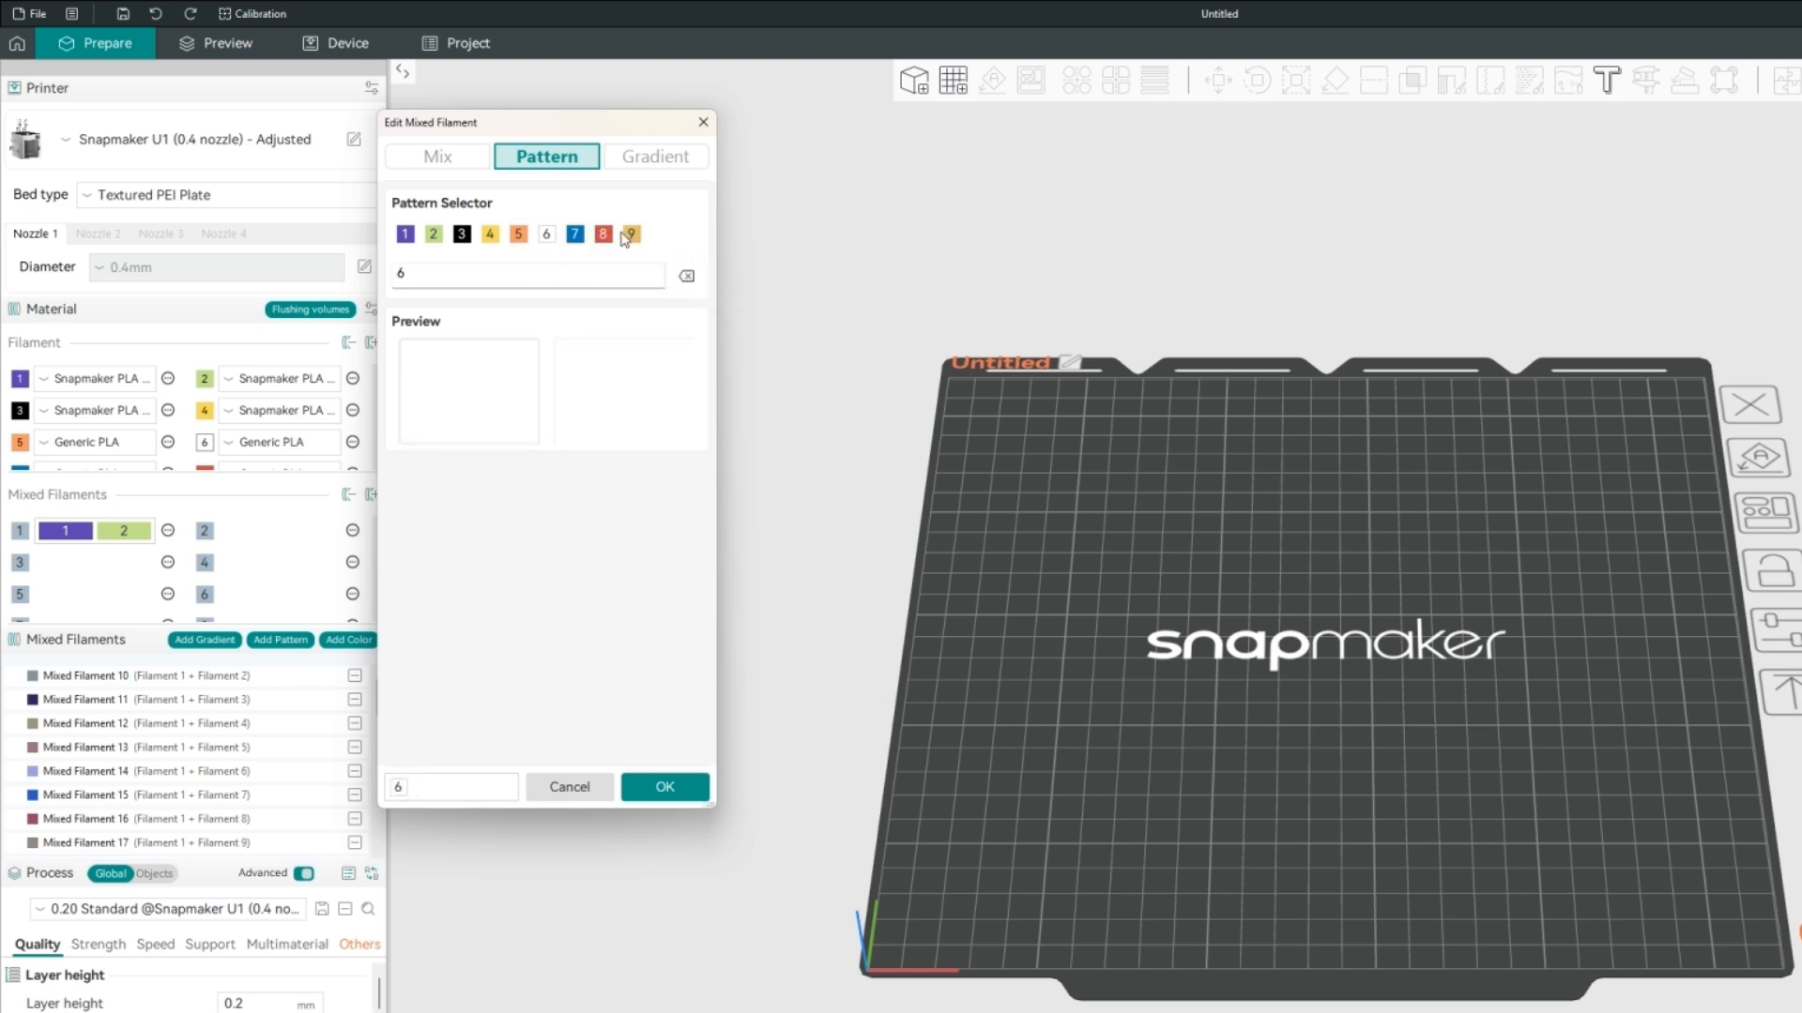
left_click(631, 236)
left_click(575, 236)
left_click(489, 234)
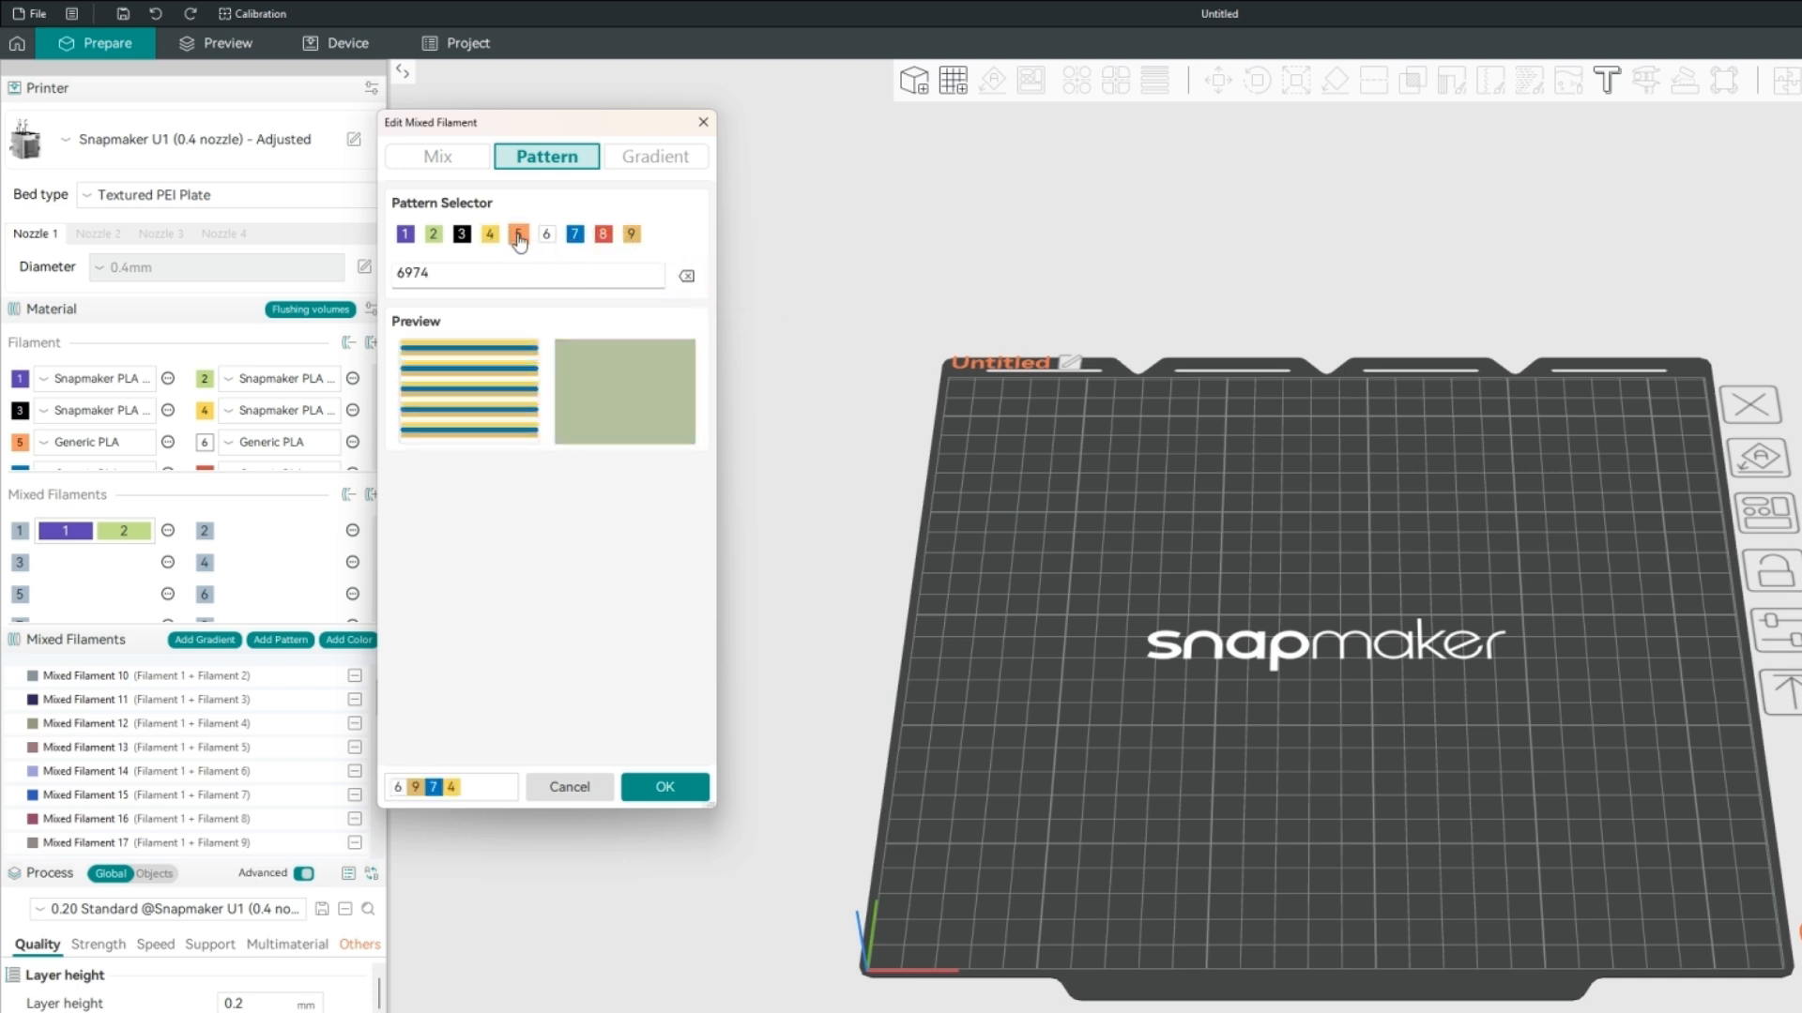
left_click(518, 234)
left_click(462, 235)
Delete the pattern's entries back to filament 6, and append filaments 4 and 6 to make the pattern 64446.
left_click(686, 276)
left_click(698, 277)
left_click(698, 278)
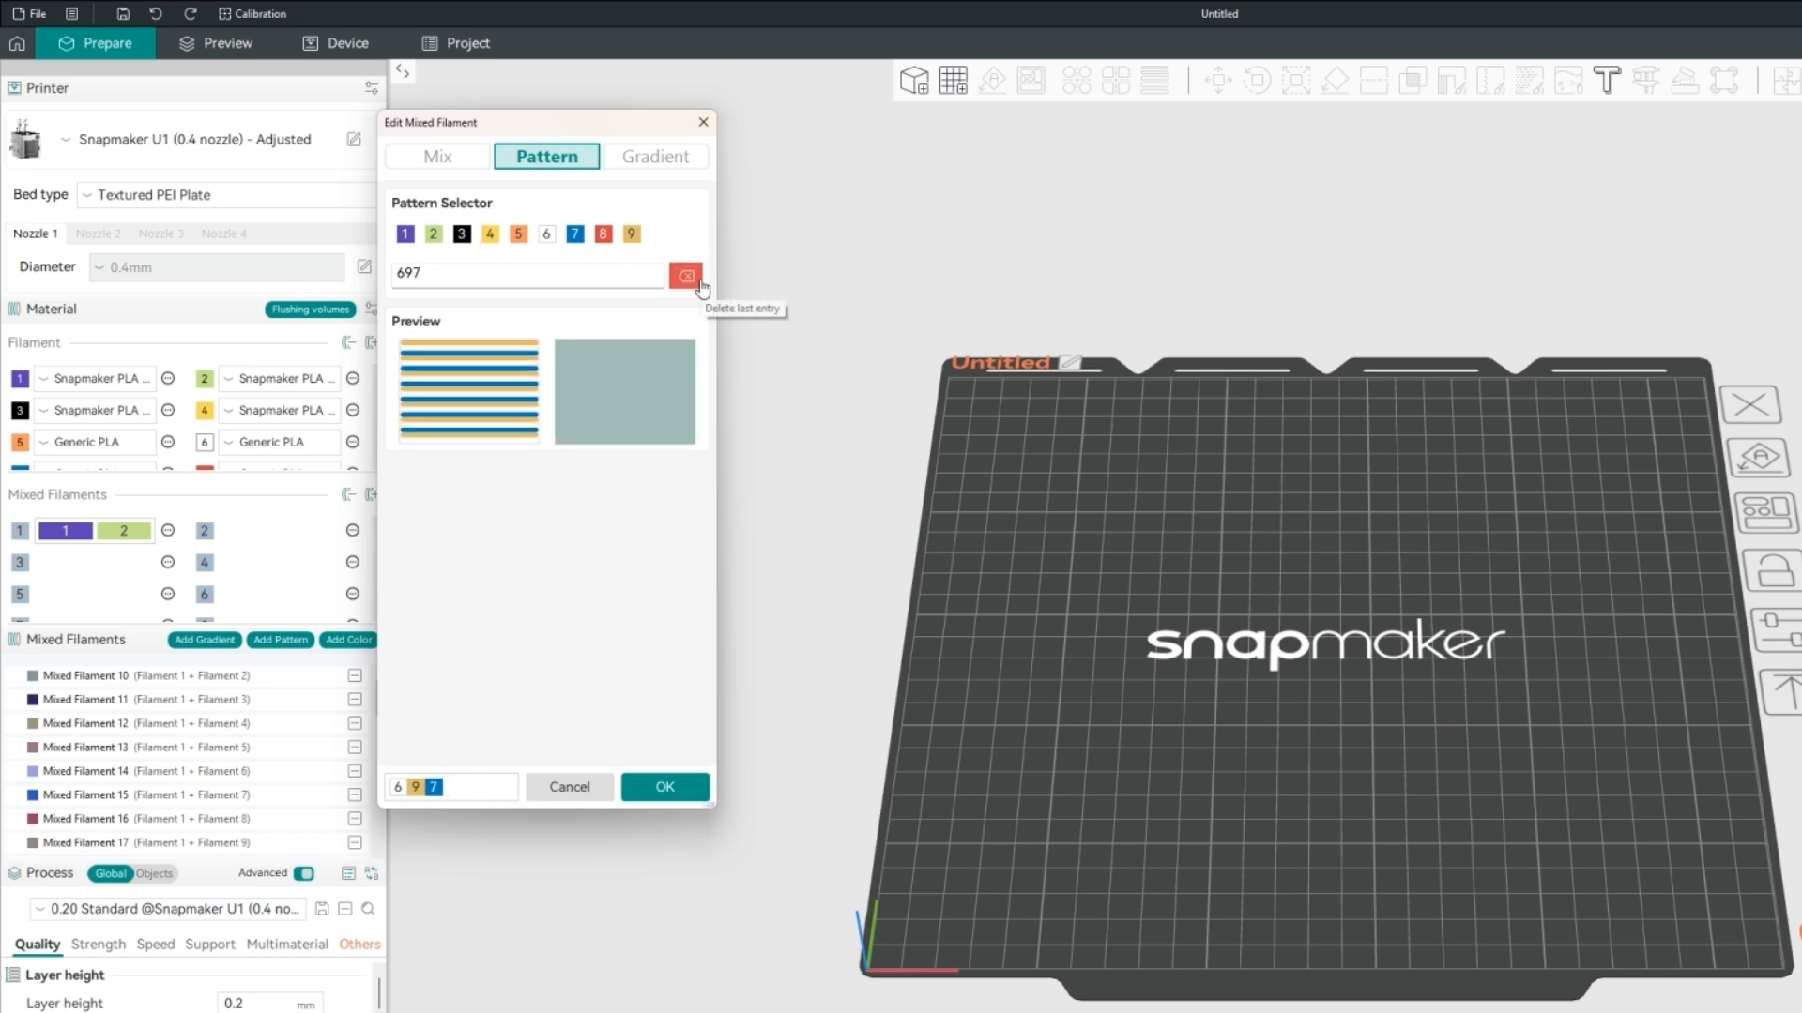
left_click(698, 277)
left_click(698, 278)
left_click(490, 235)
left_click(490, 235)
left_click(489, 235)
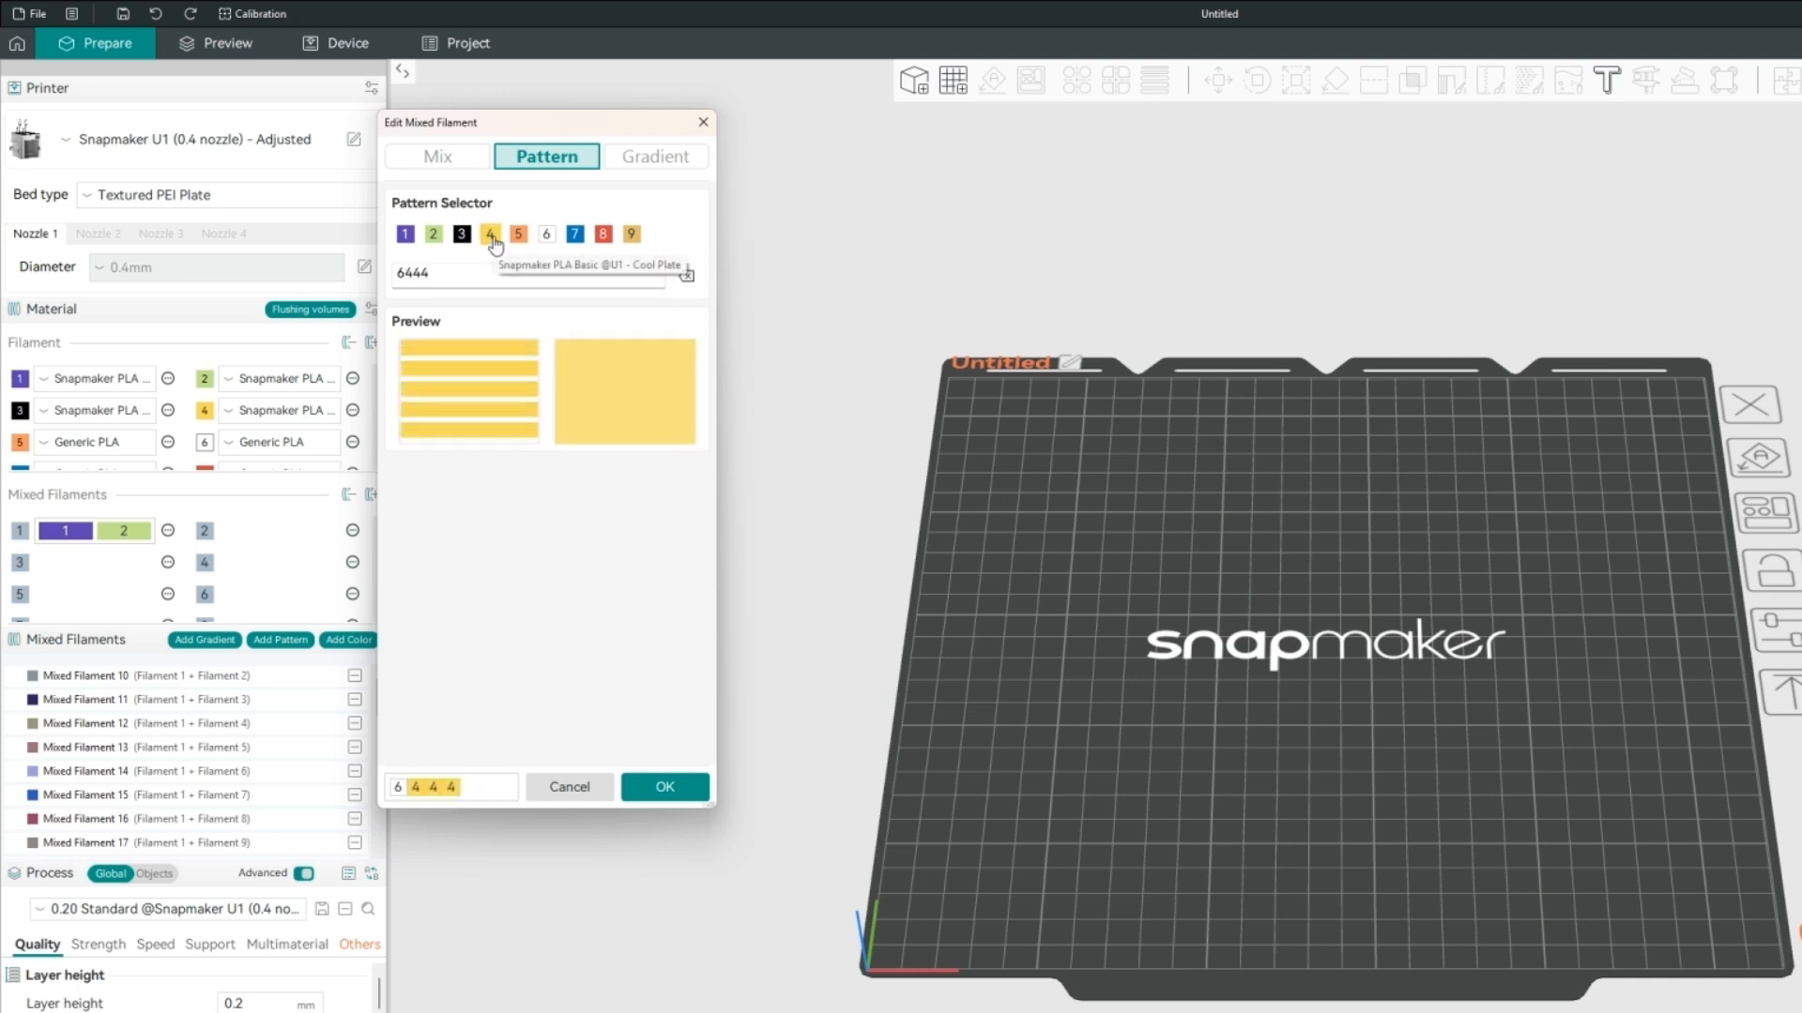
left_click(546, 235)
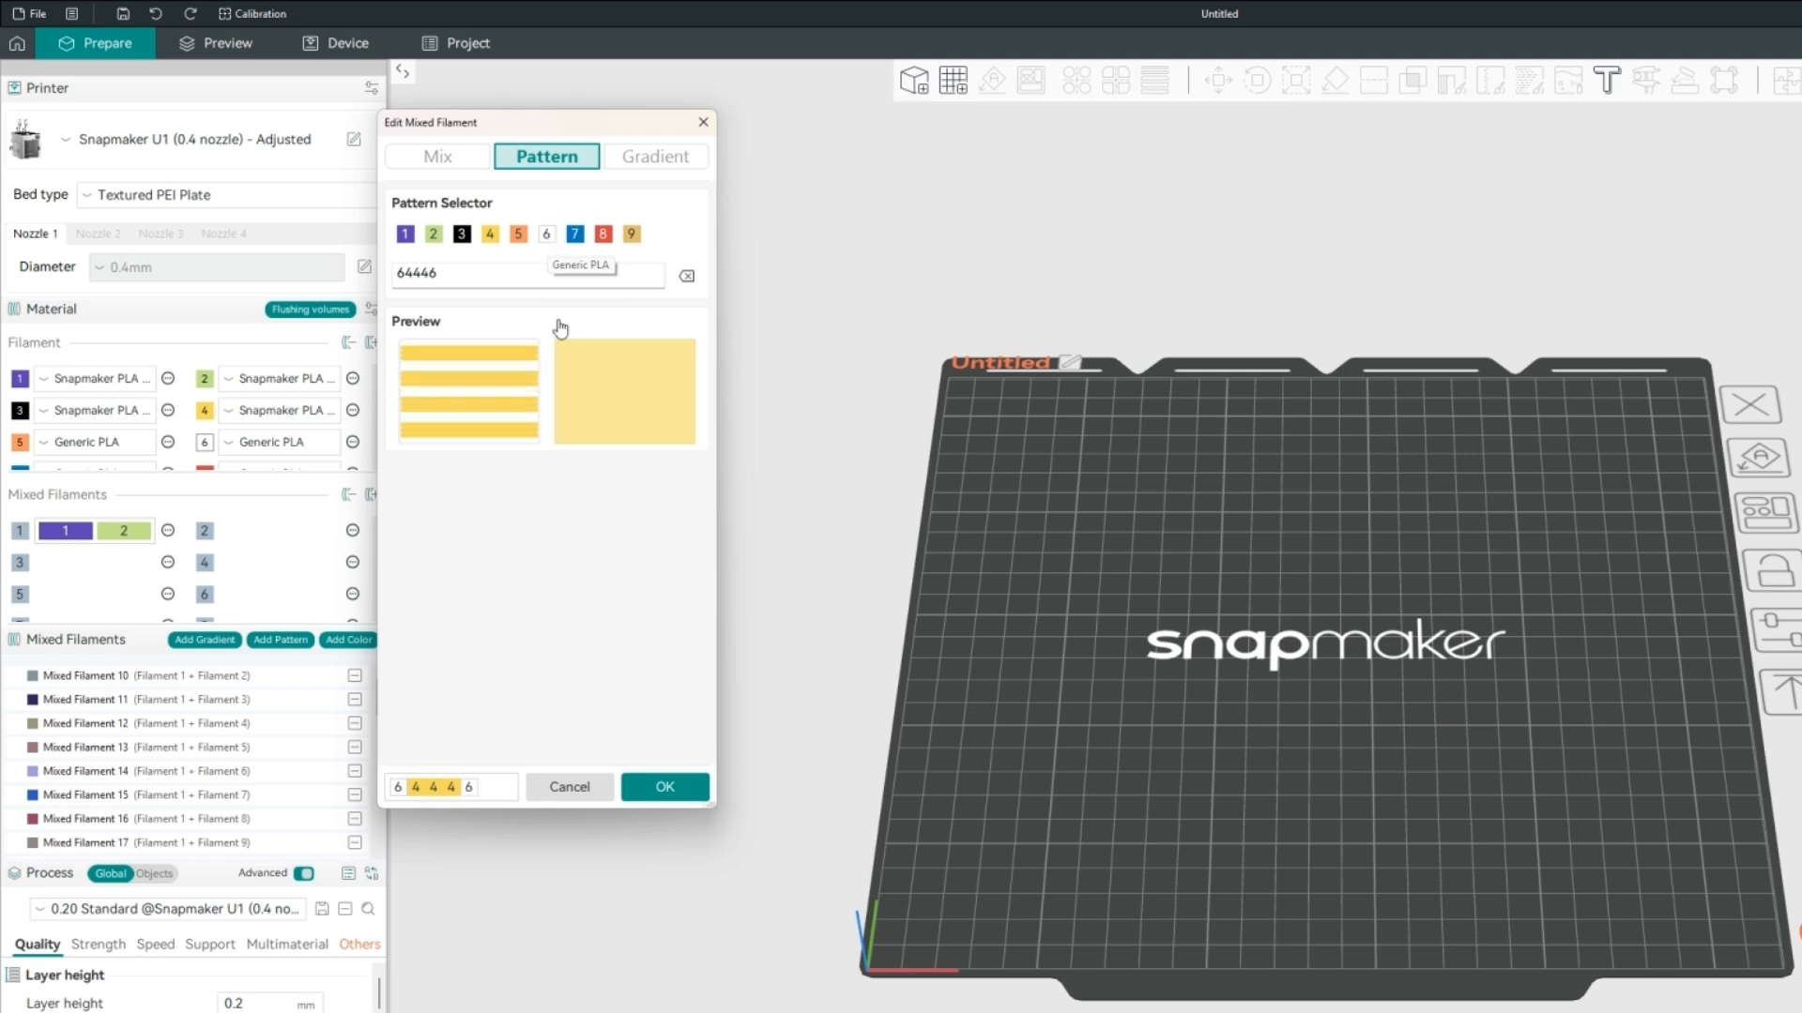
Replace the last entries of the pattern with filaments 4, 3 and 4 to make it 64434.
left_click(686, 276)
left_click(687, 276)
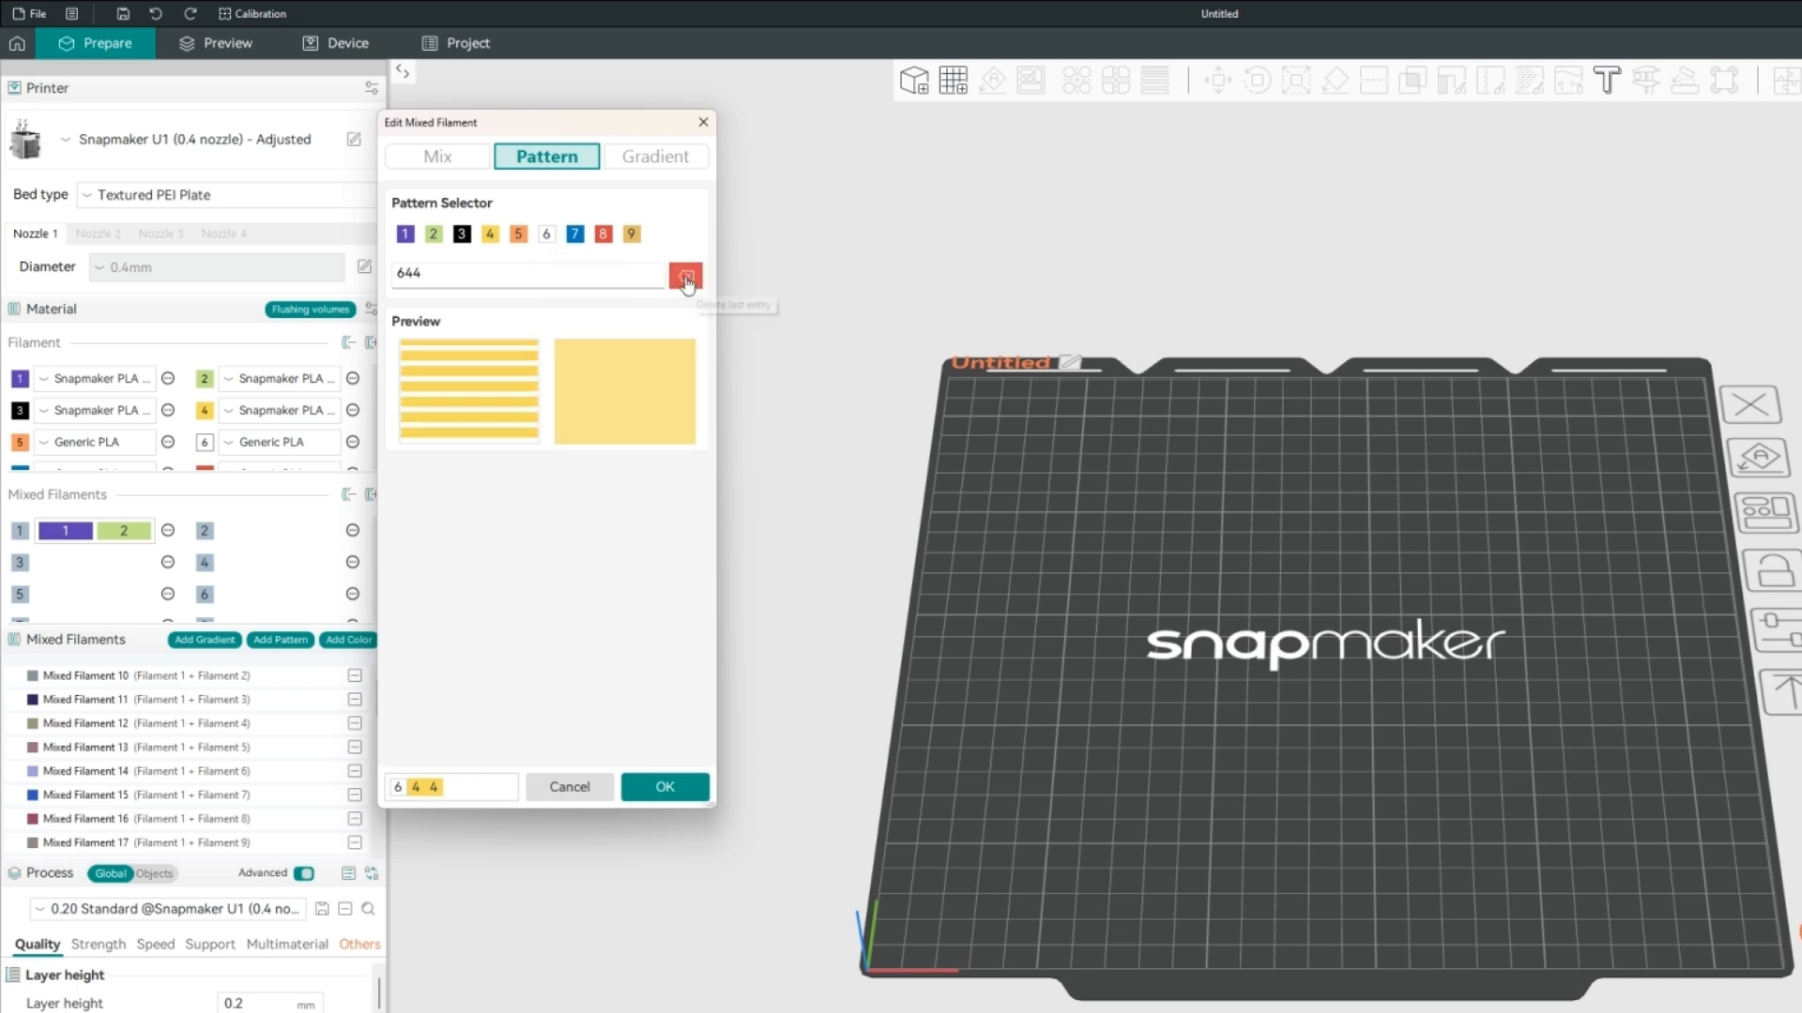
left_click(498, 238)
left_click(687, 276)
left_click(462, 233)
left_click(490, 234)
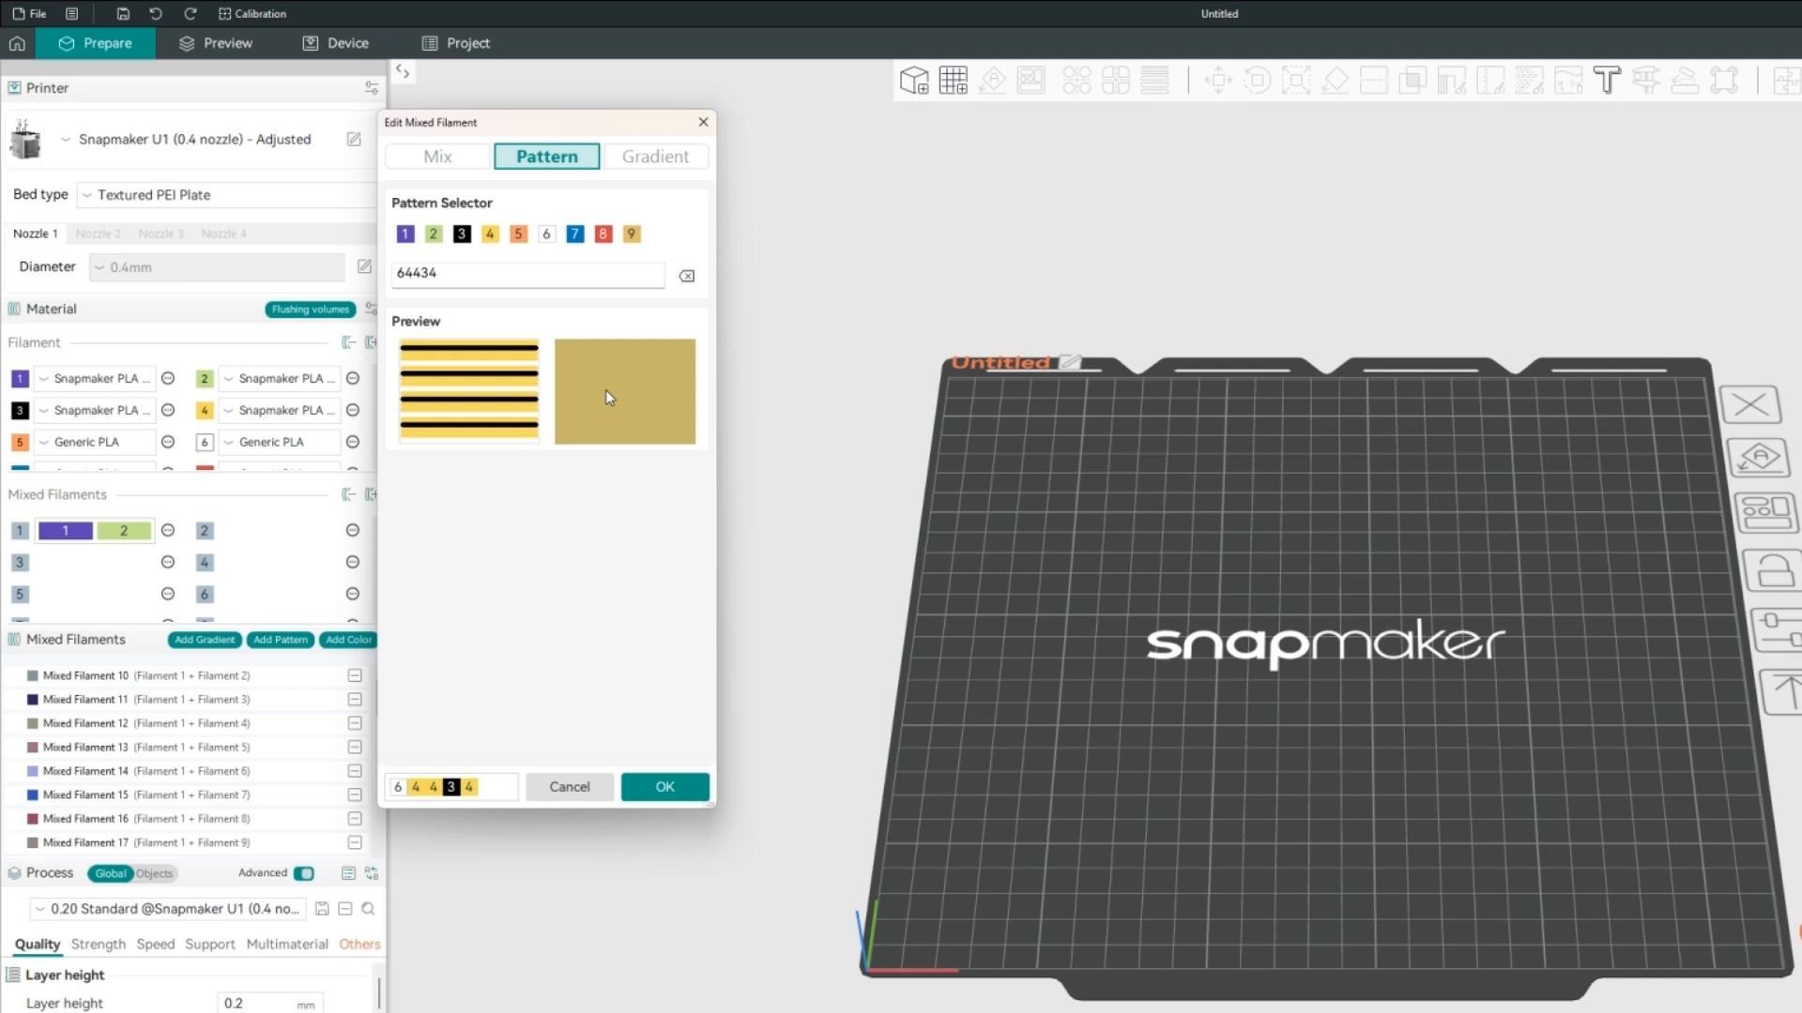
Shorten the Edit Mixed Filament dialog so that it ends just below the pattern preview.
left_click(474, 326)
left_click(474, 326)
left_click_drag(522, 809, 511, 543)
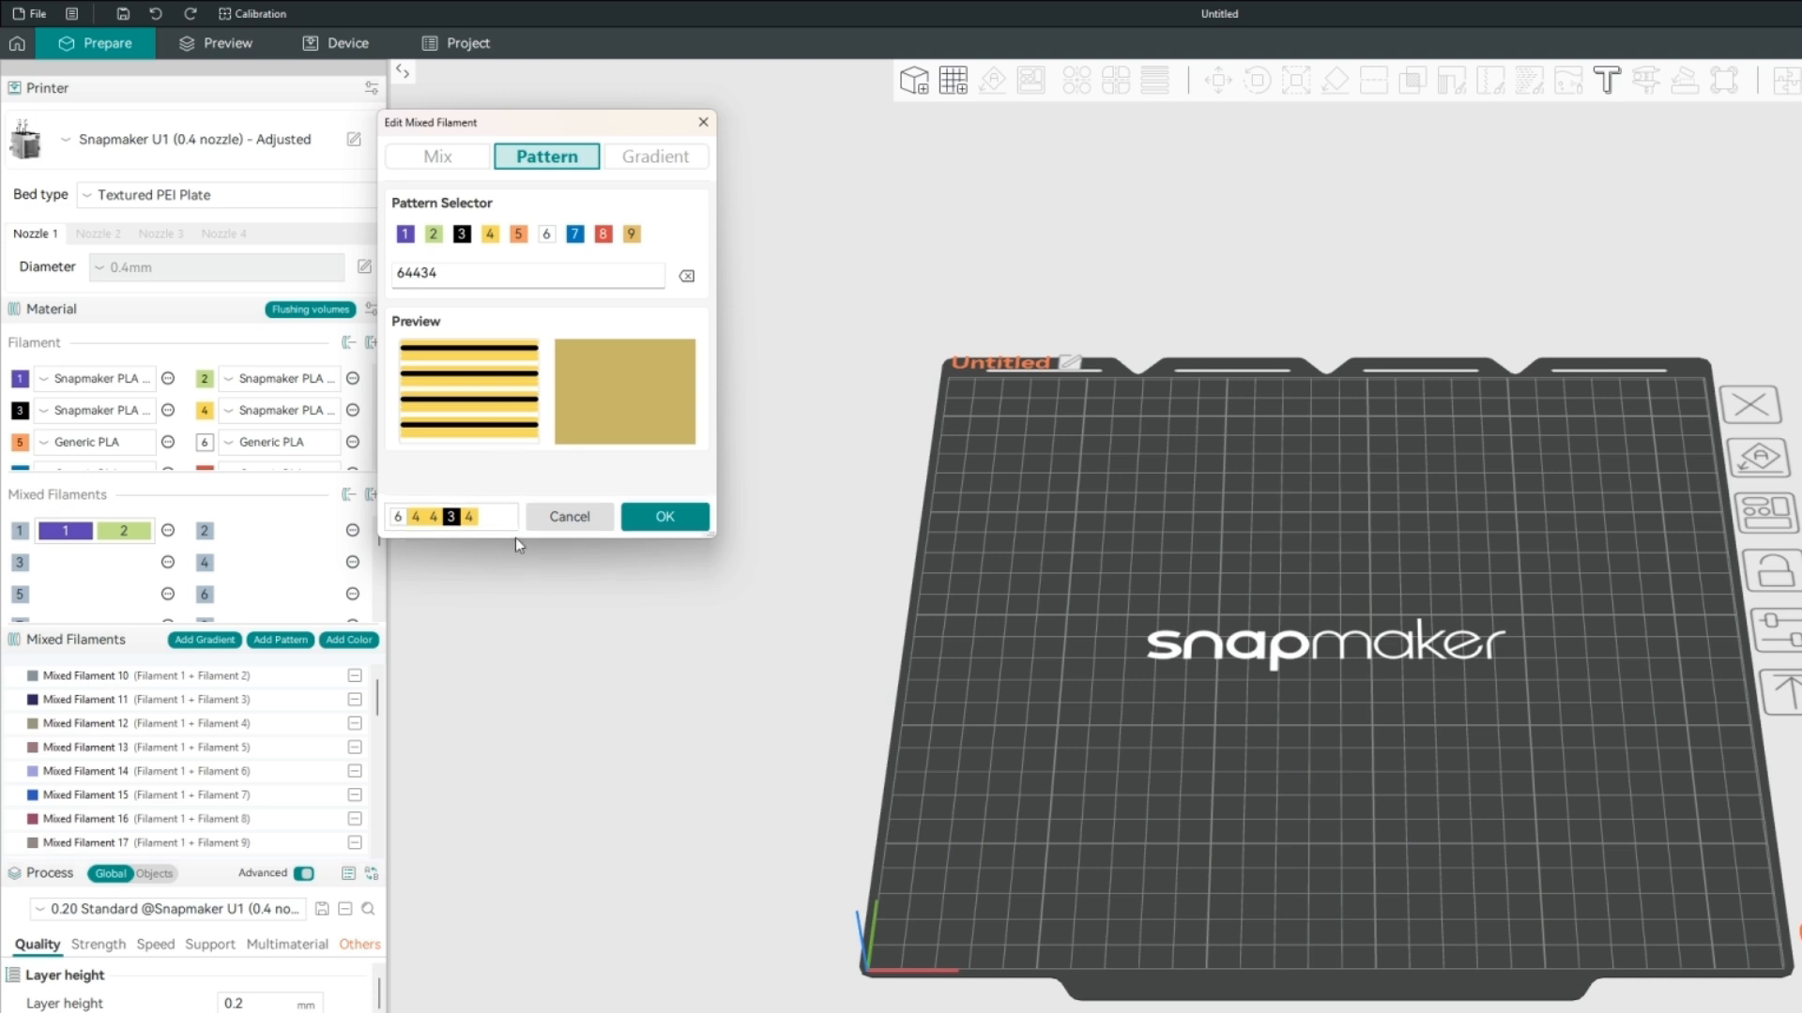
mouse_move(524, 542)
left_mouse_down()
mouse_move(524, 657)
mouse_move(524, 536)
mouse_move(526, 561)
left_mouse_up()
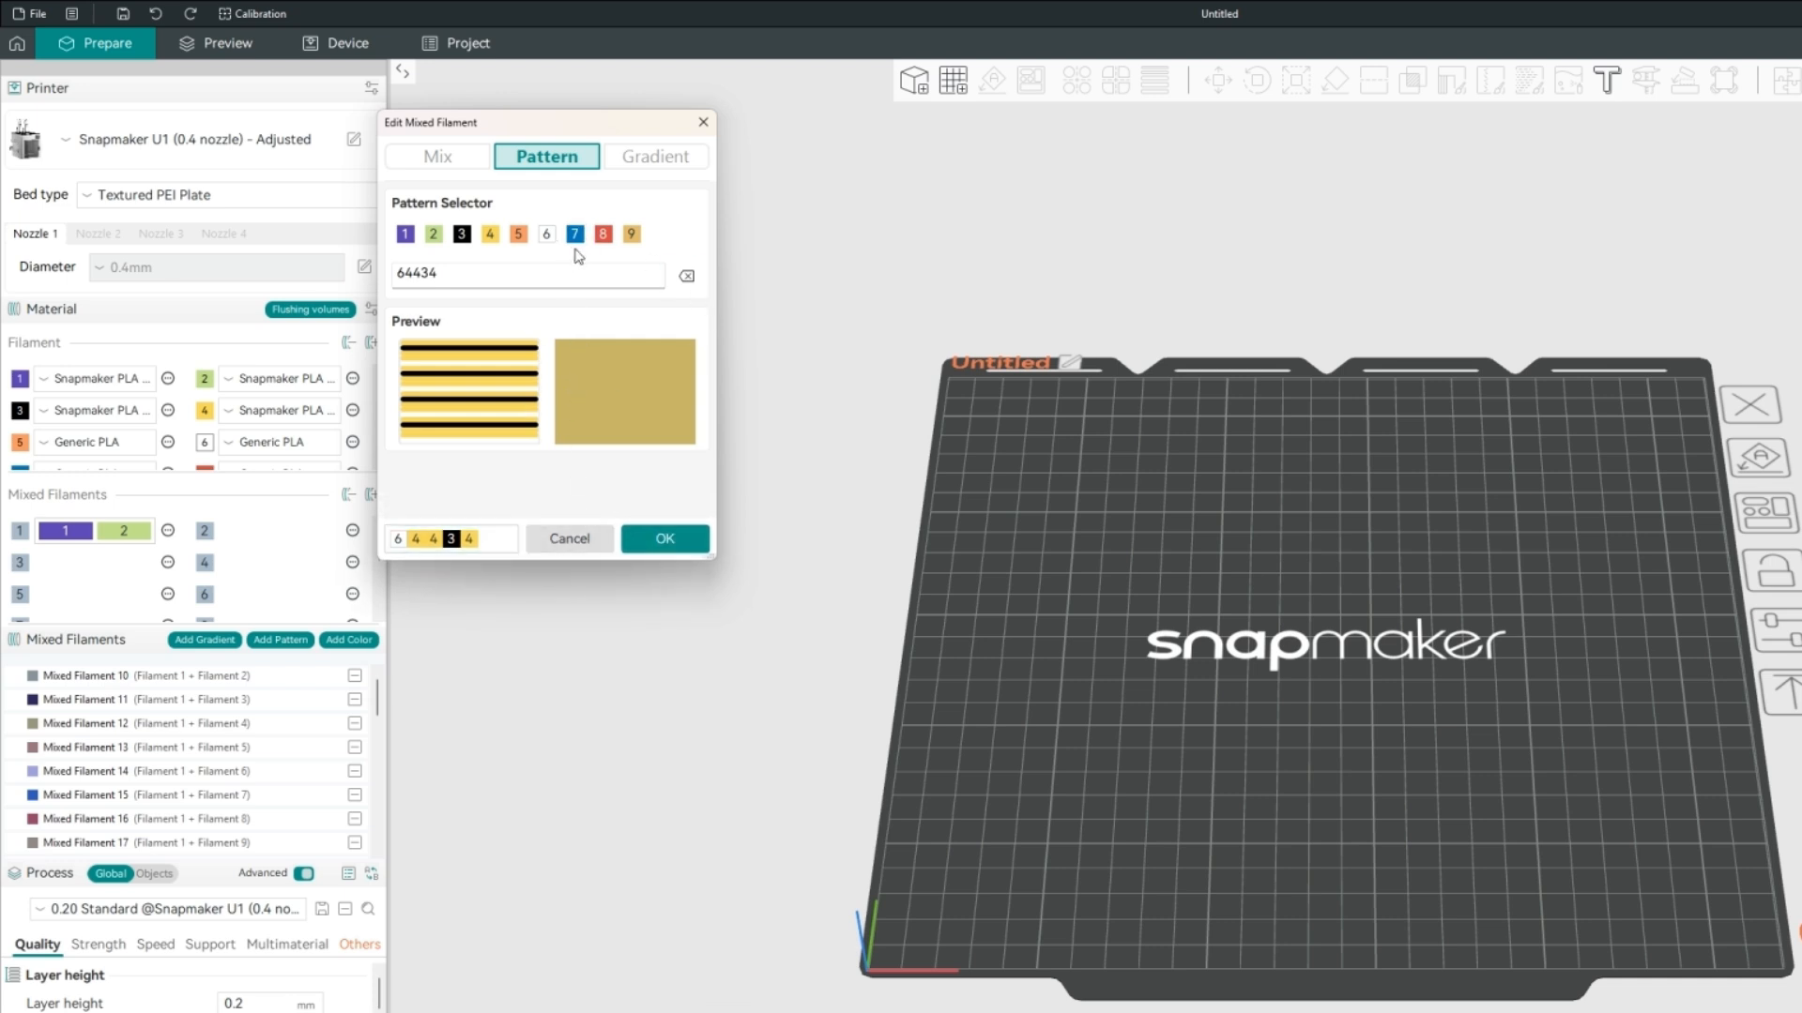
Switch to Gradient mode and inspect its list of mixed materials.
left_click(668, 158)
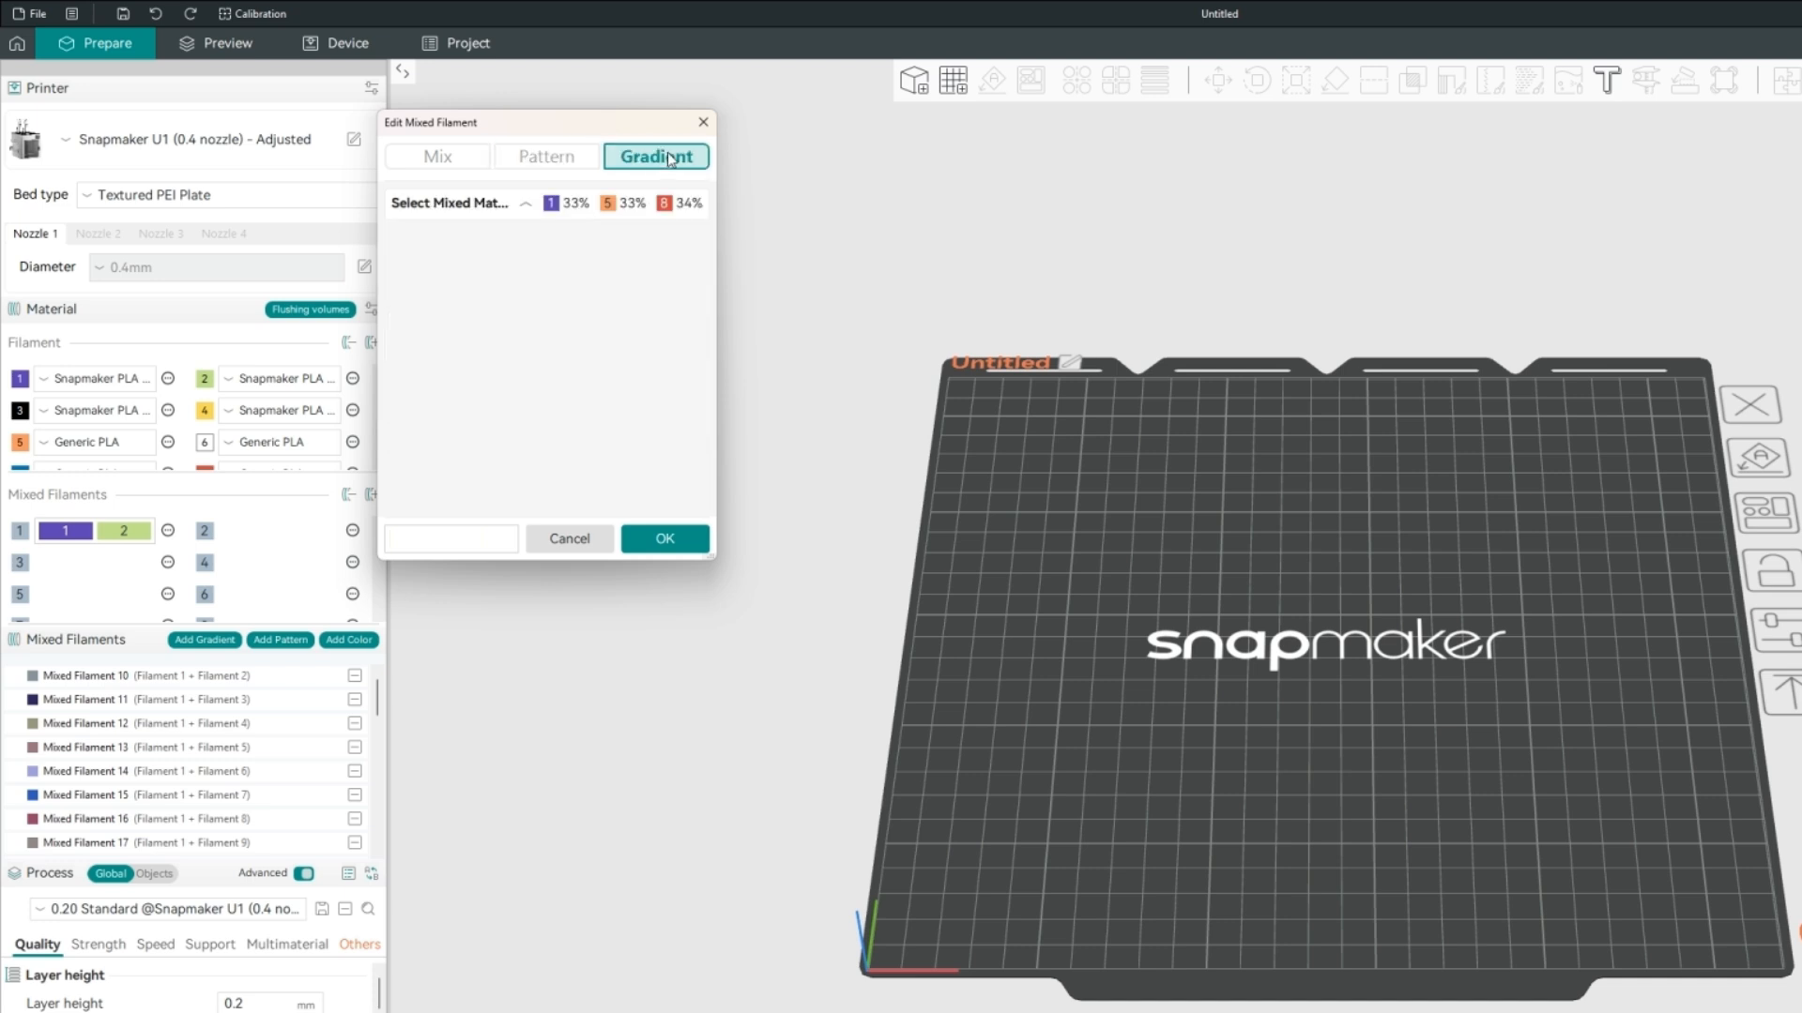
left_click(504, 213)
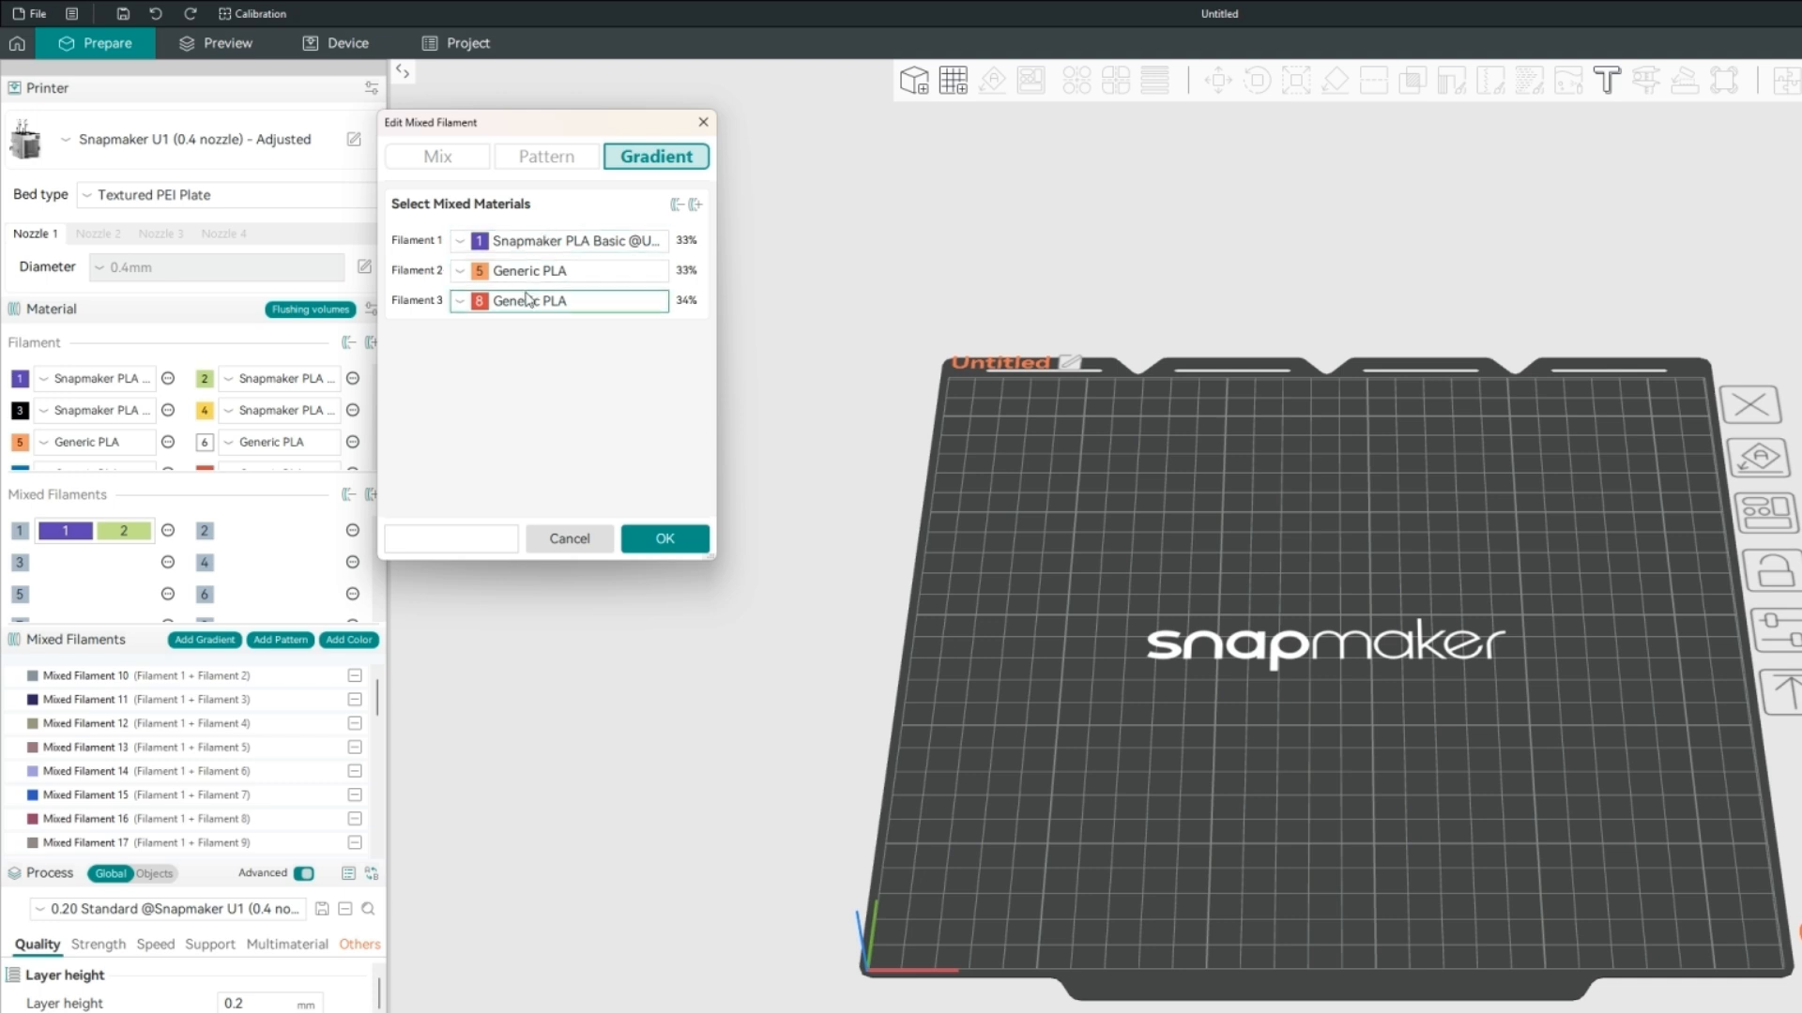
left_click(502, 207)
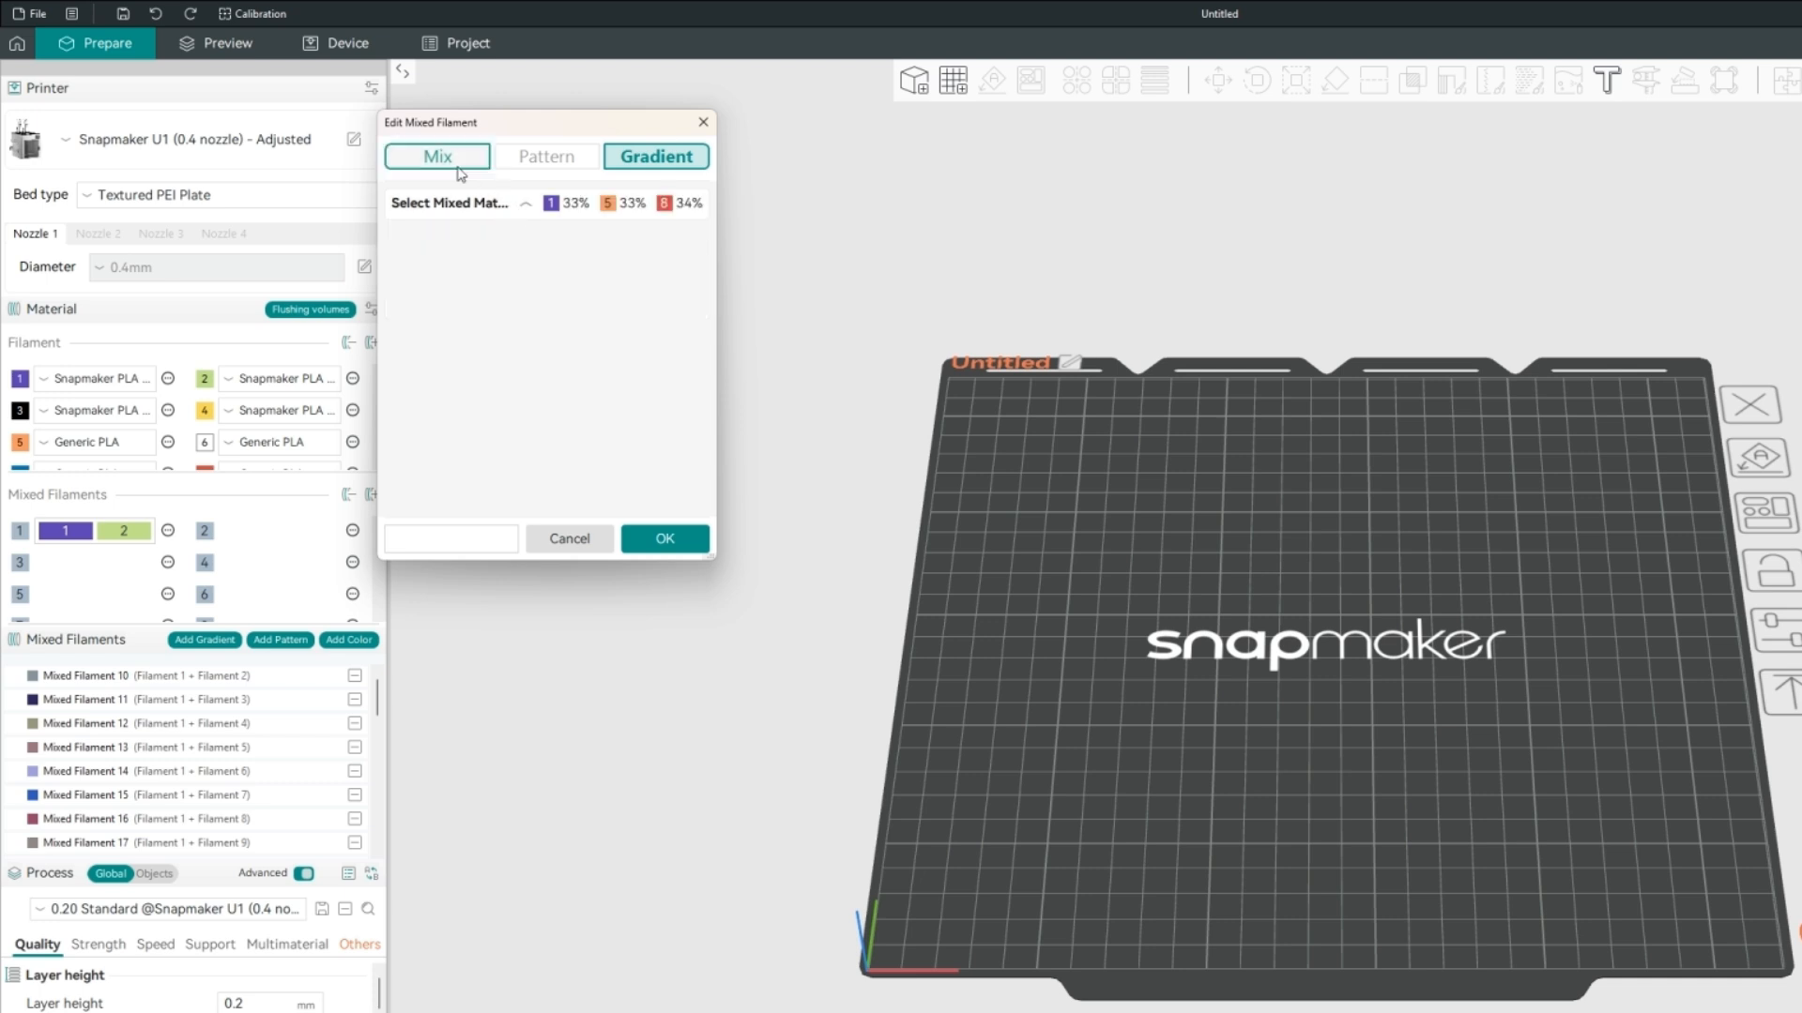
Return to Mix mode with the Manual Ratio method, and remove the third material, leaving filaments 1 and 5.
left_click(455, 169)
left_click(449, 185)
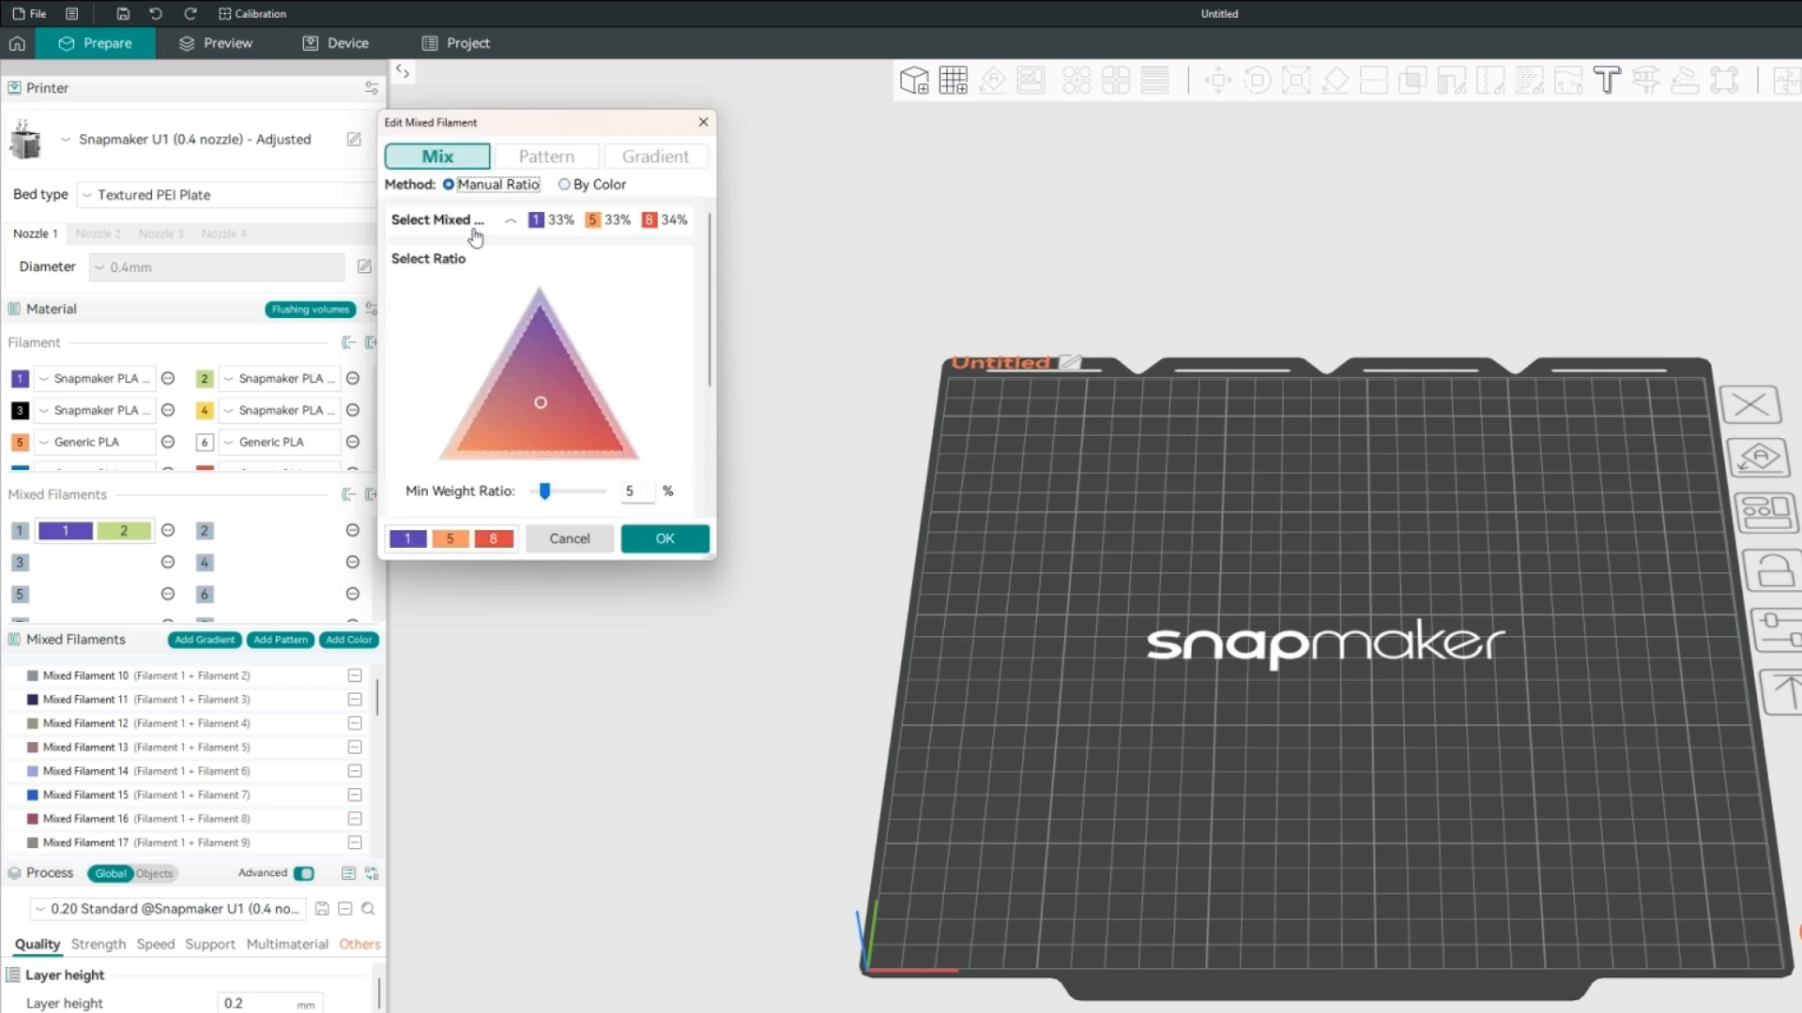
left_click(510, 226)
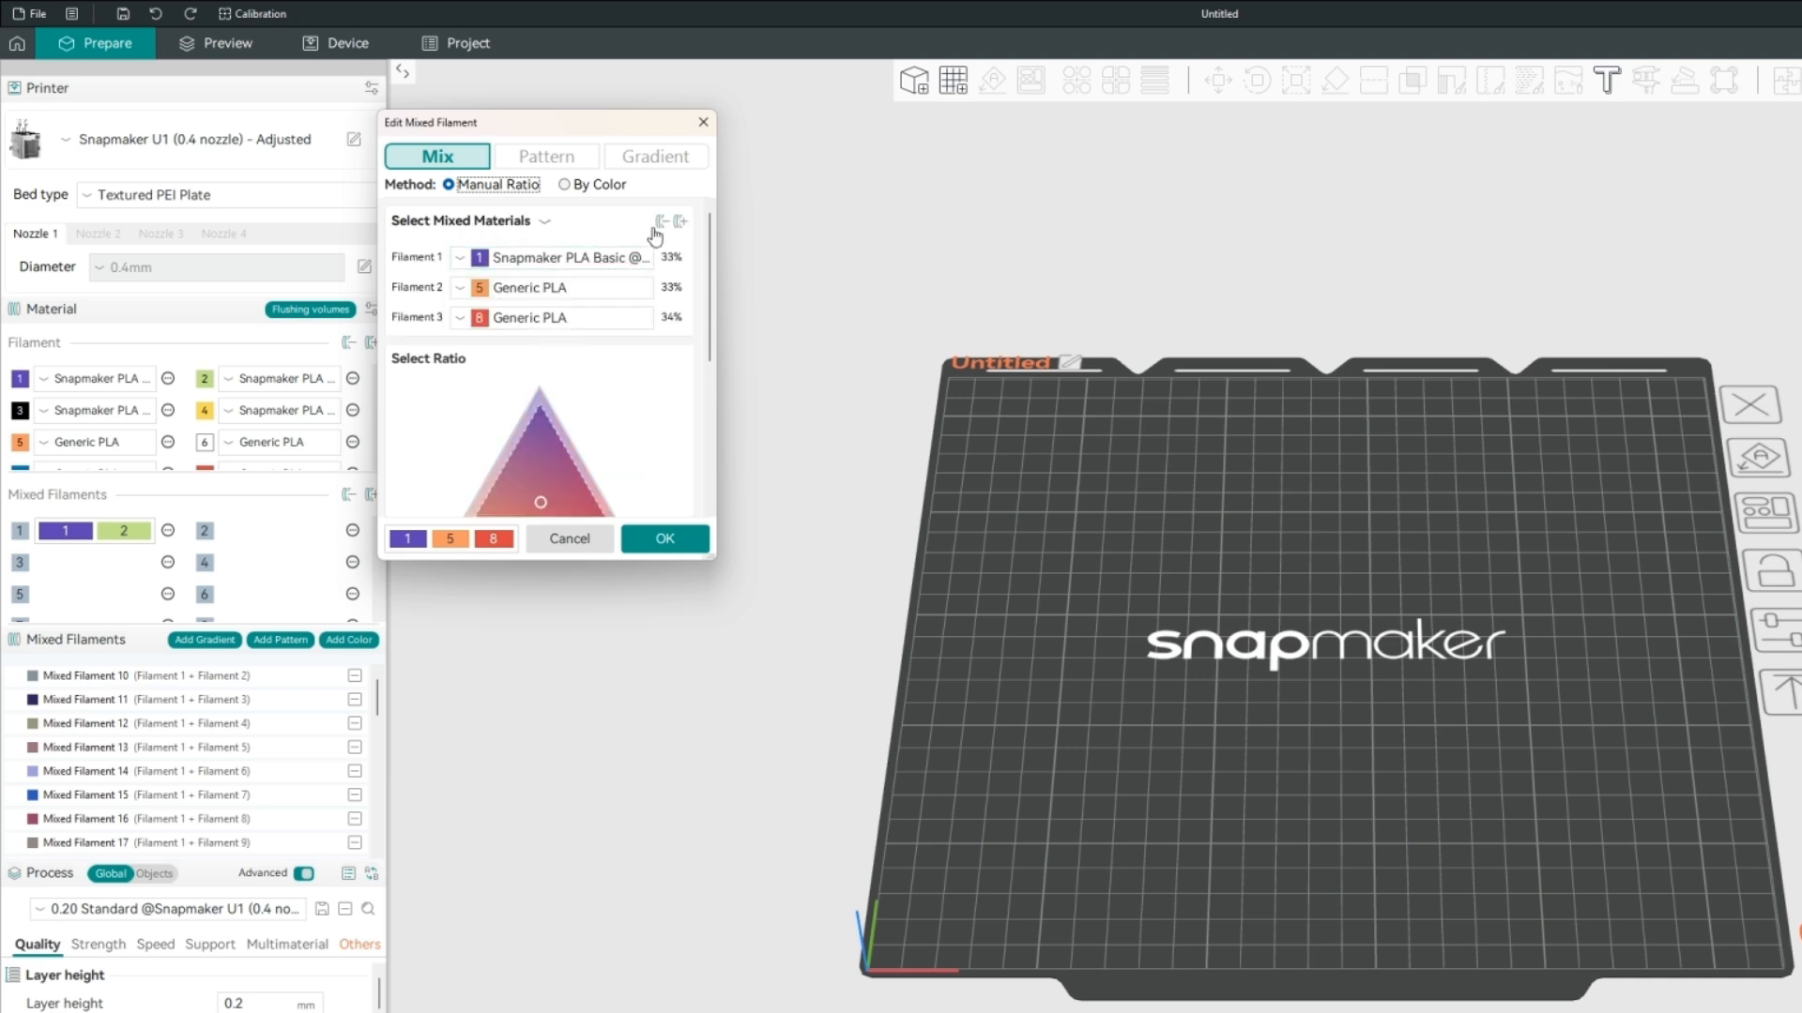
left_click(660, 225)
left_click(530, 229)
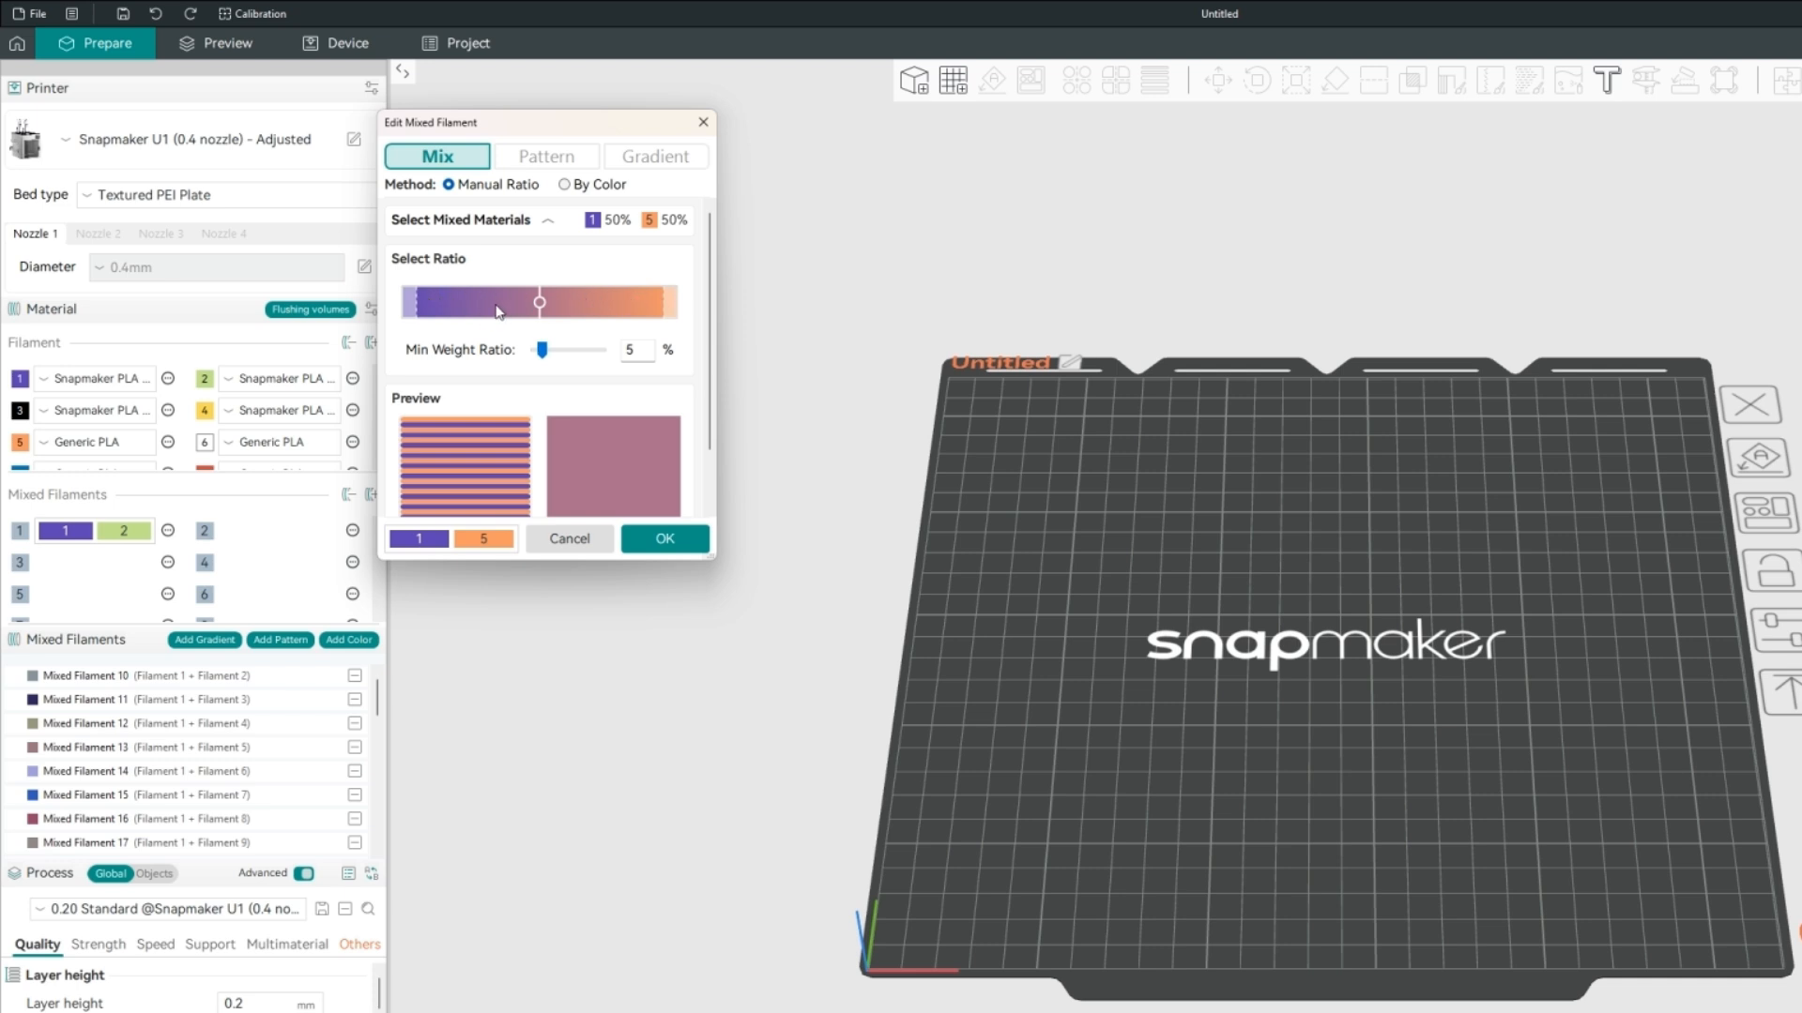
Collapse the preview, and enlarge the dialog to fit the expanded mixing recommendations.
scroll(542, 394, "down", 1)
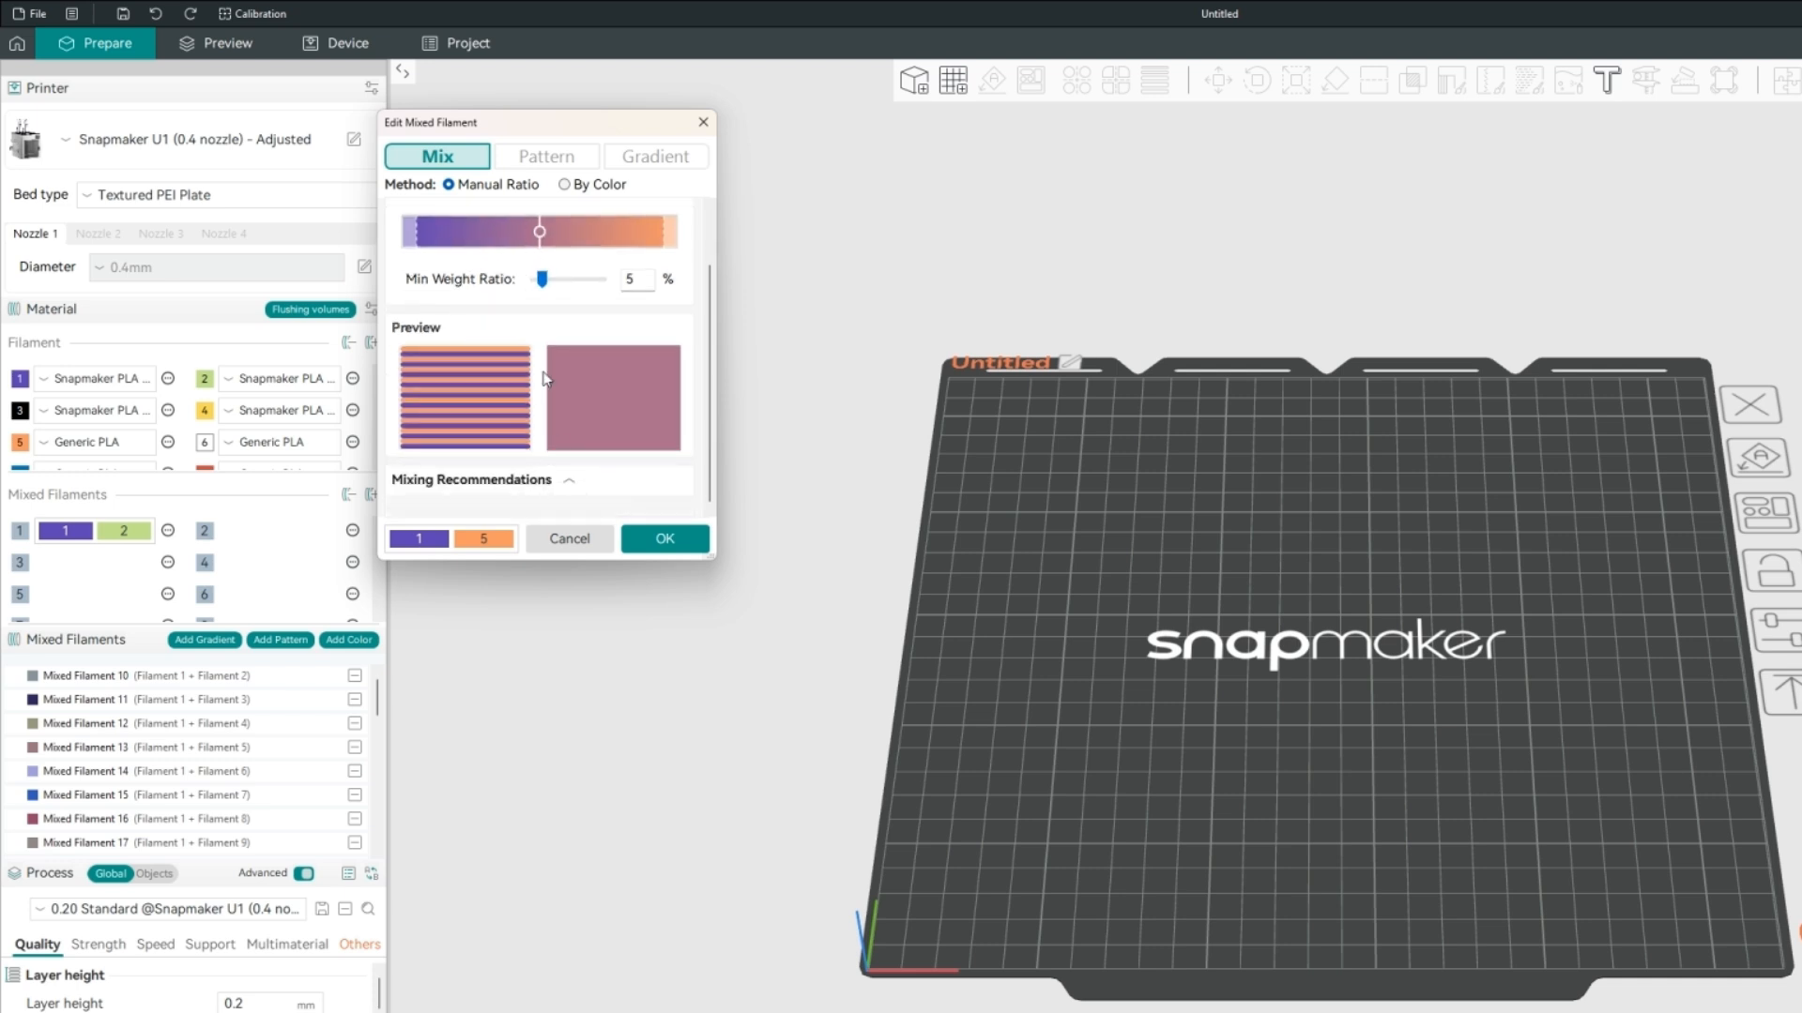
left_click(522, 335)
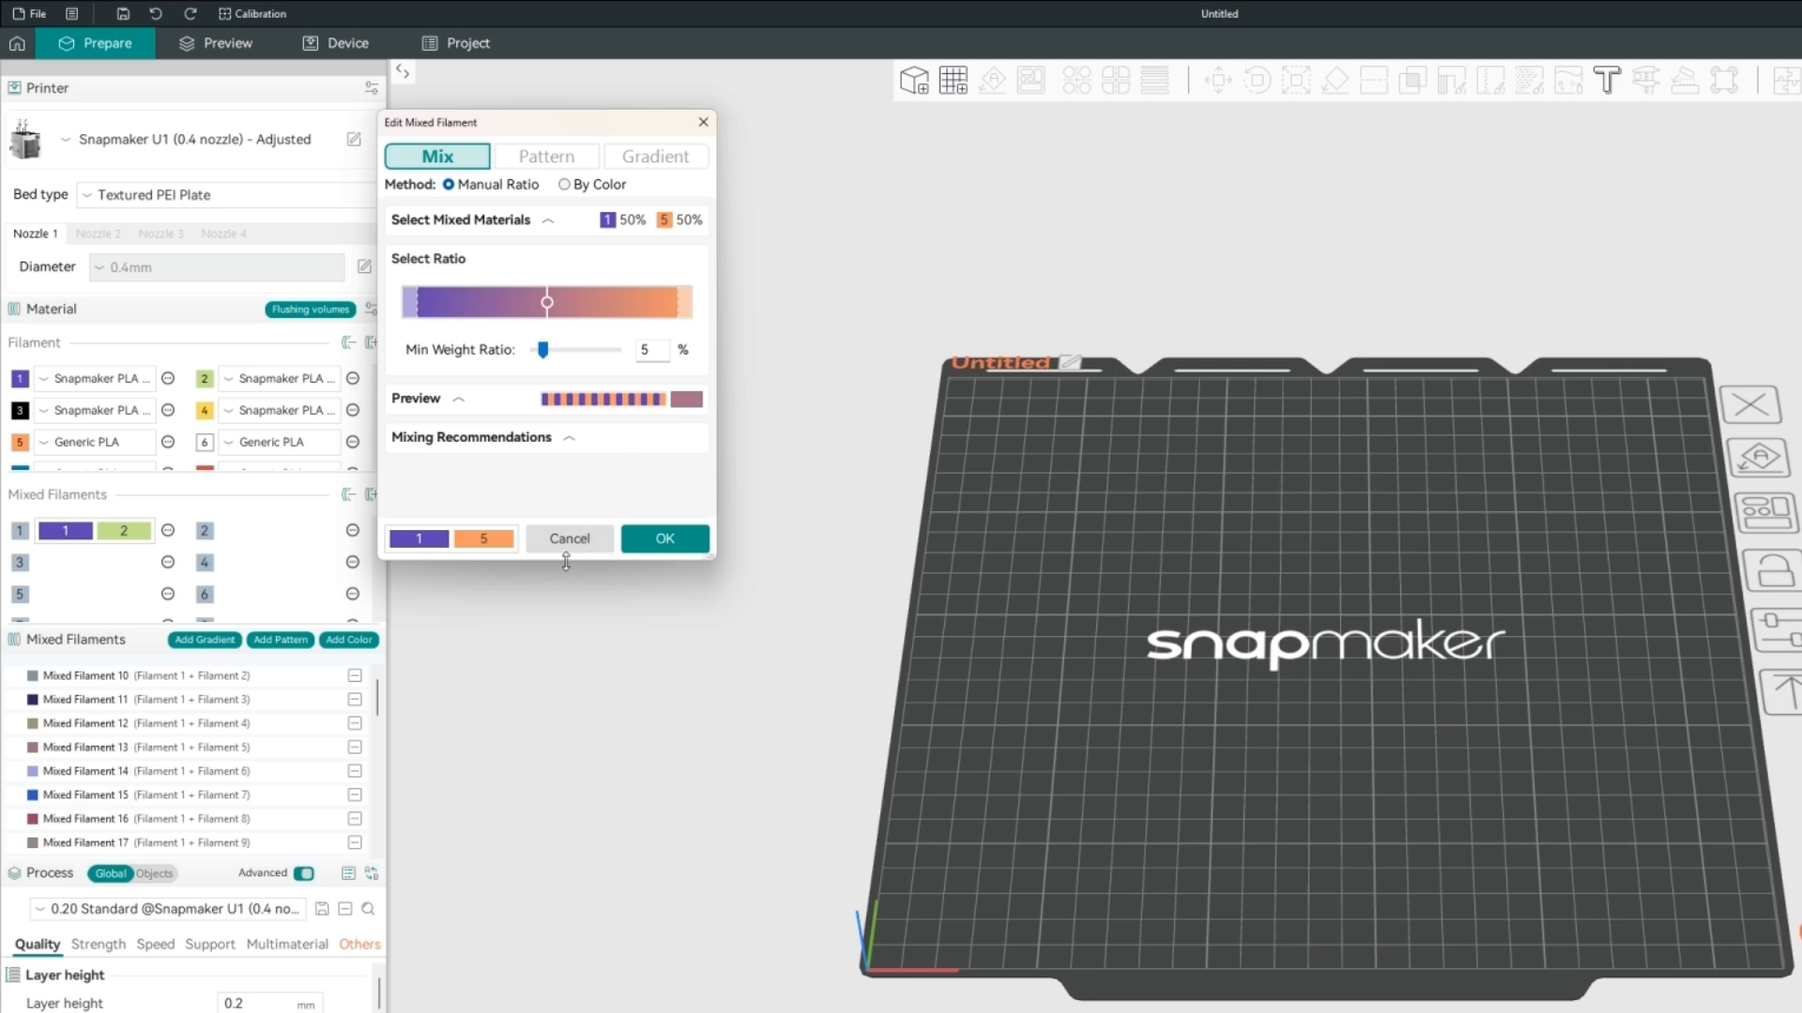
left_click_drag(566, 561, 525, 1010)
left_click(533, 449)
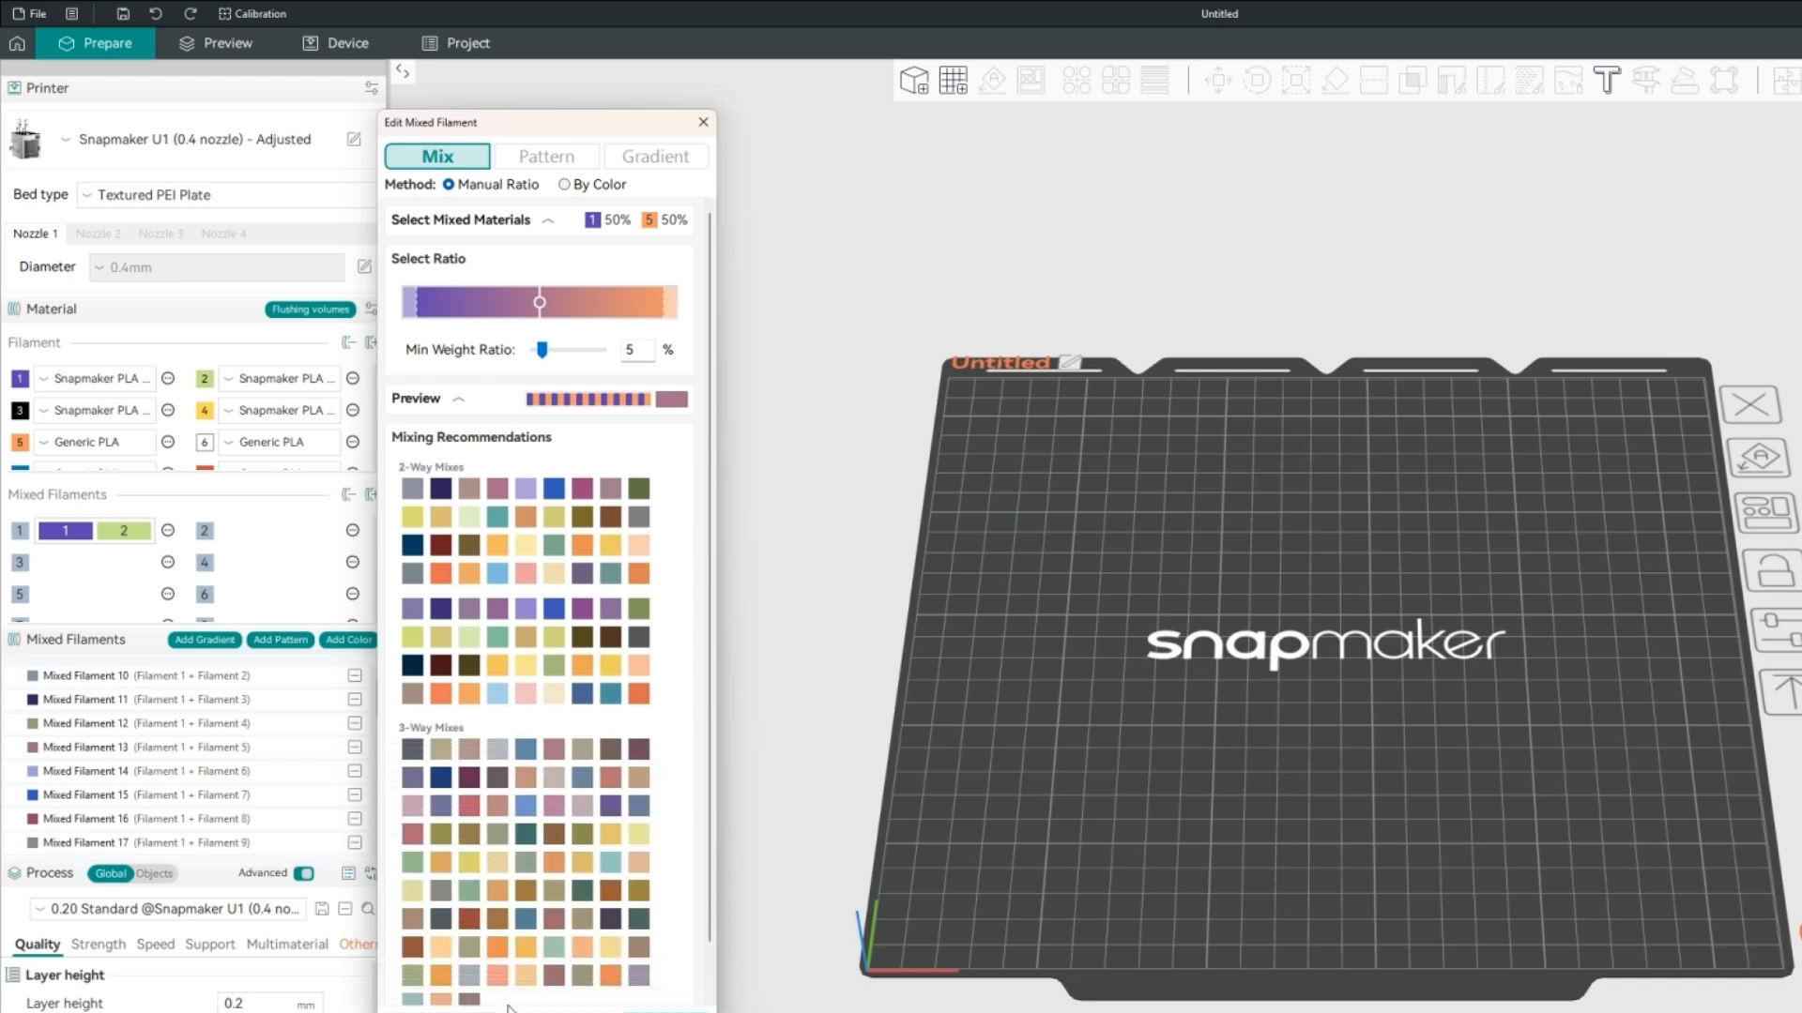
With the ratio section collapsed, apply the recommended two-way mix of 66% filament 1 and 34% filament 5, and expand its preview.
left_click(449, 263)
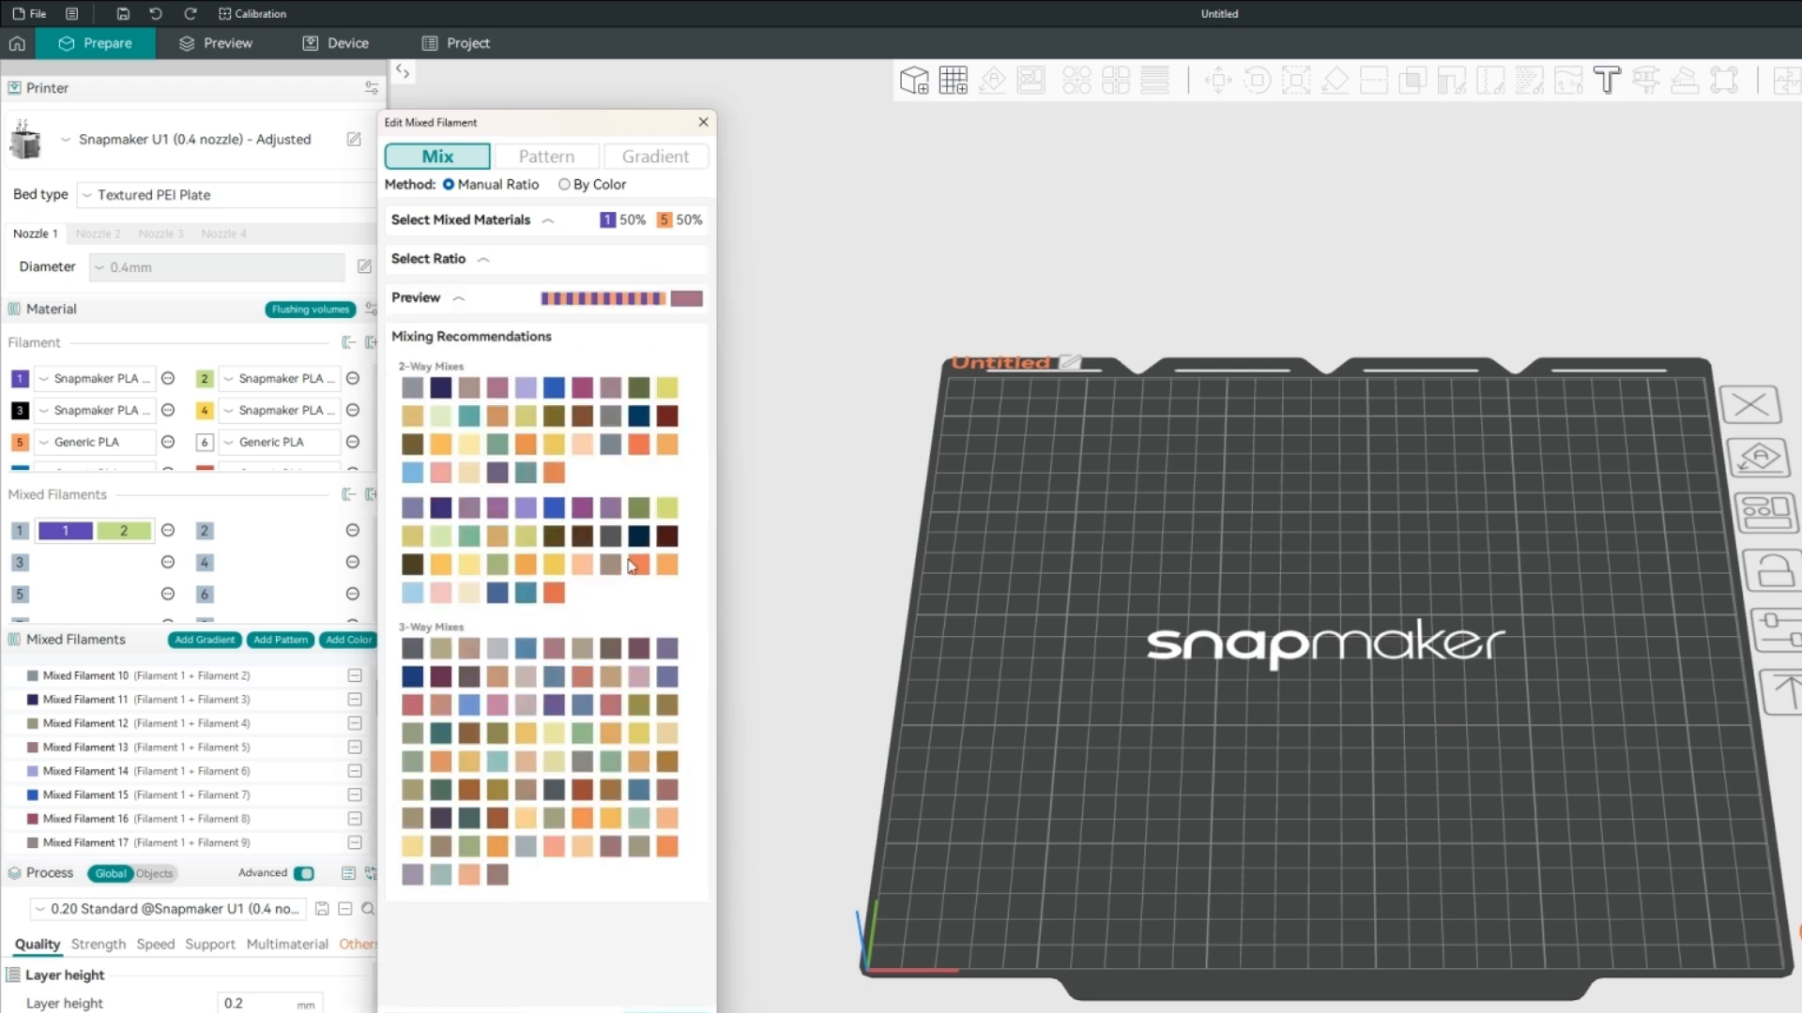
mouse_move(593, 771)
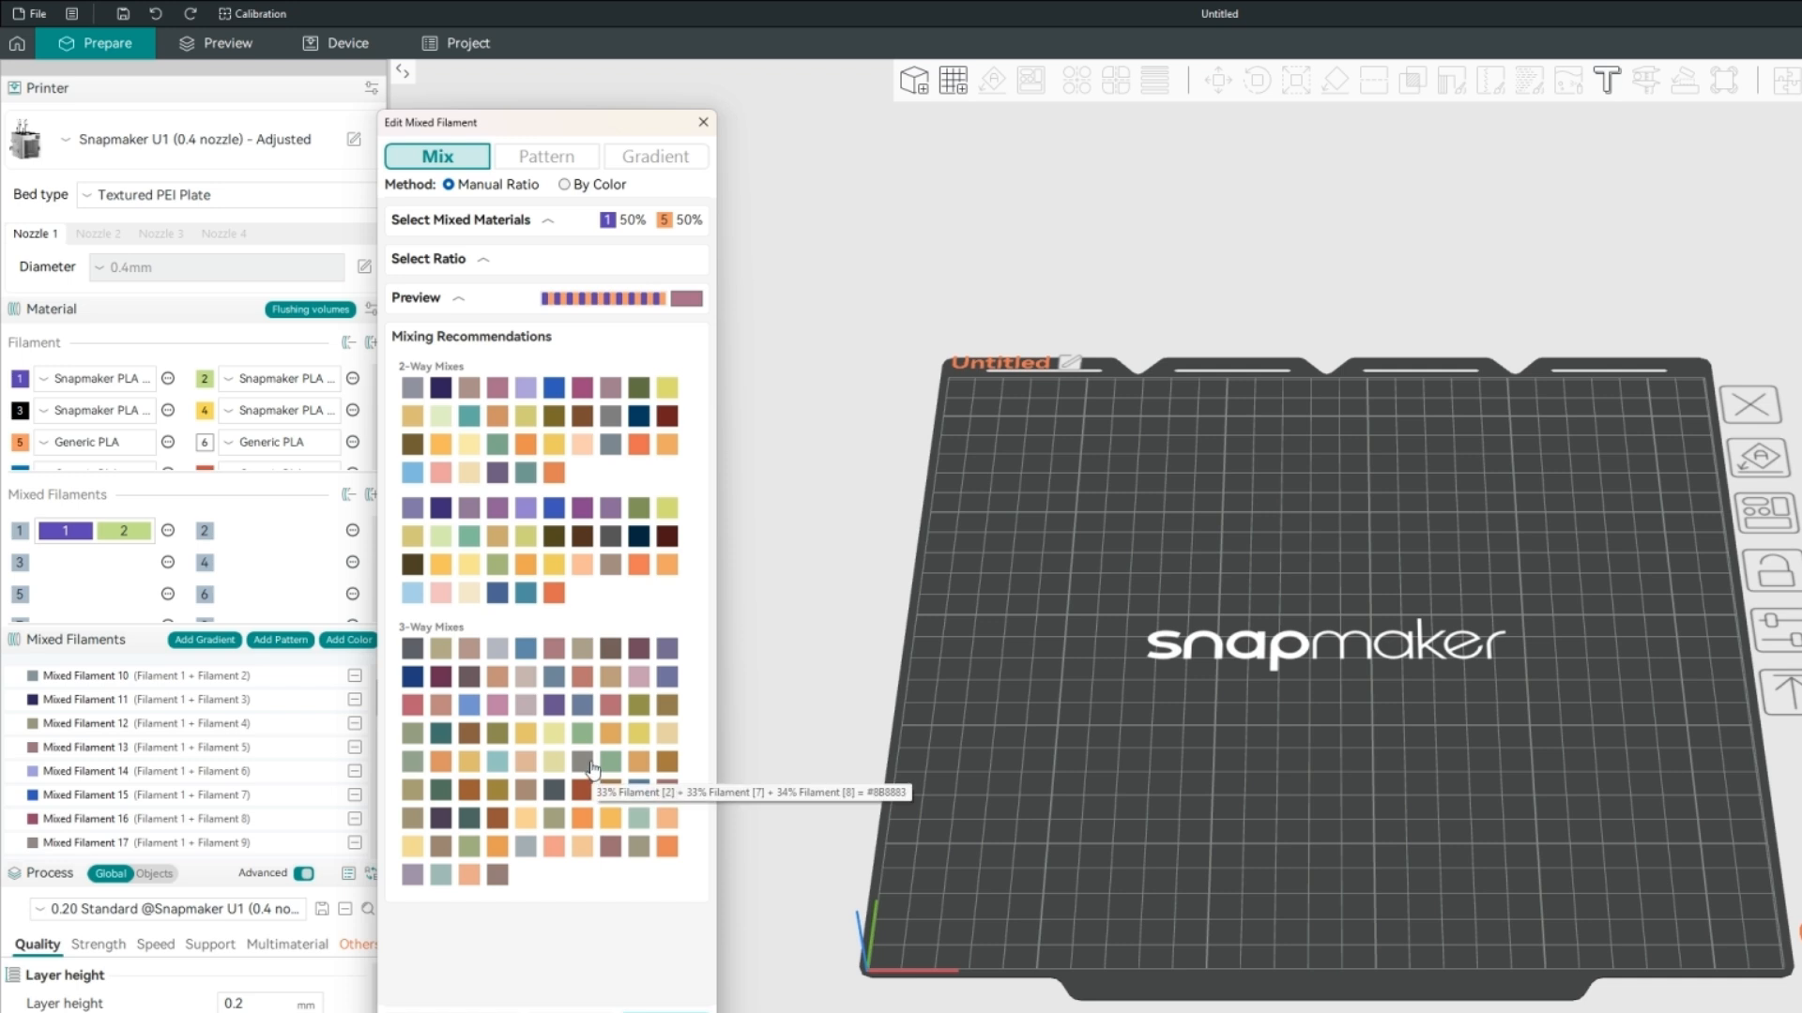
left_click(495, 509)
left_click(544, 297)
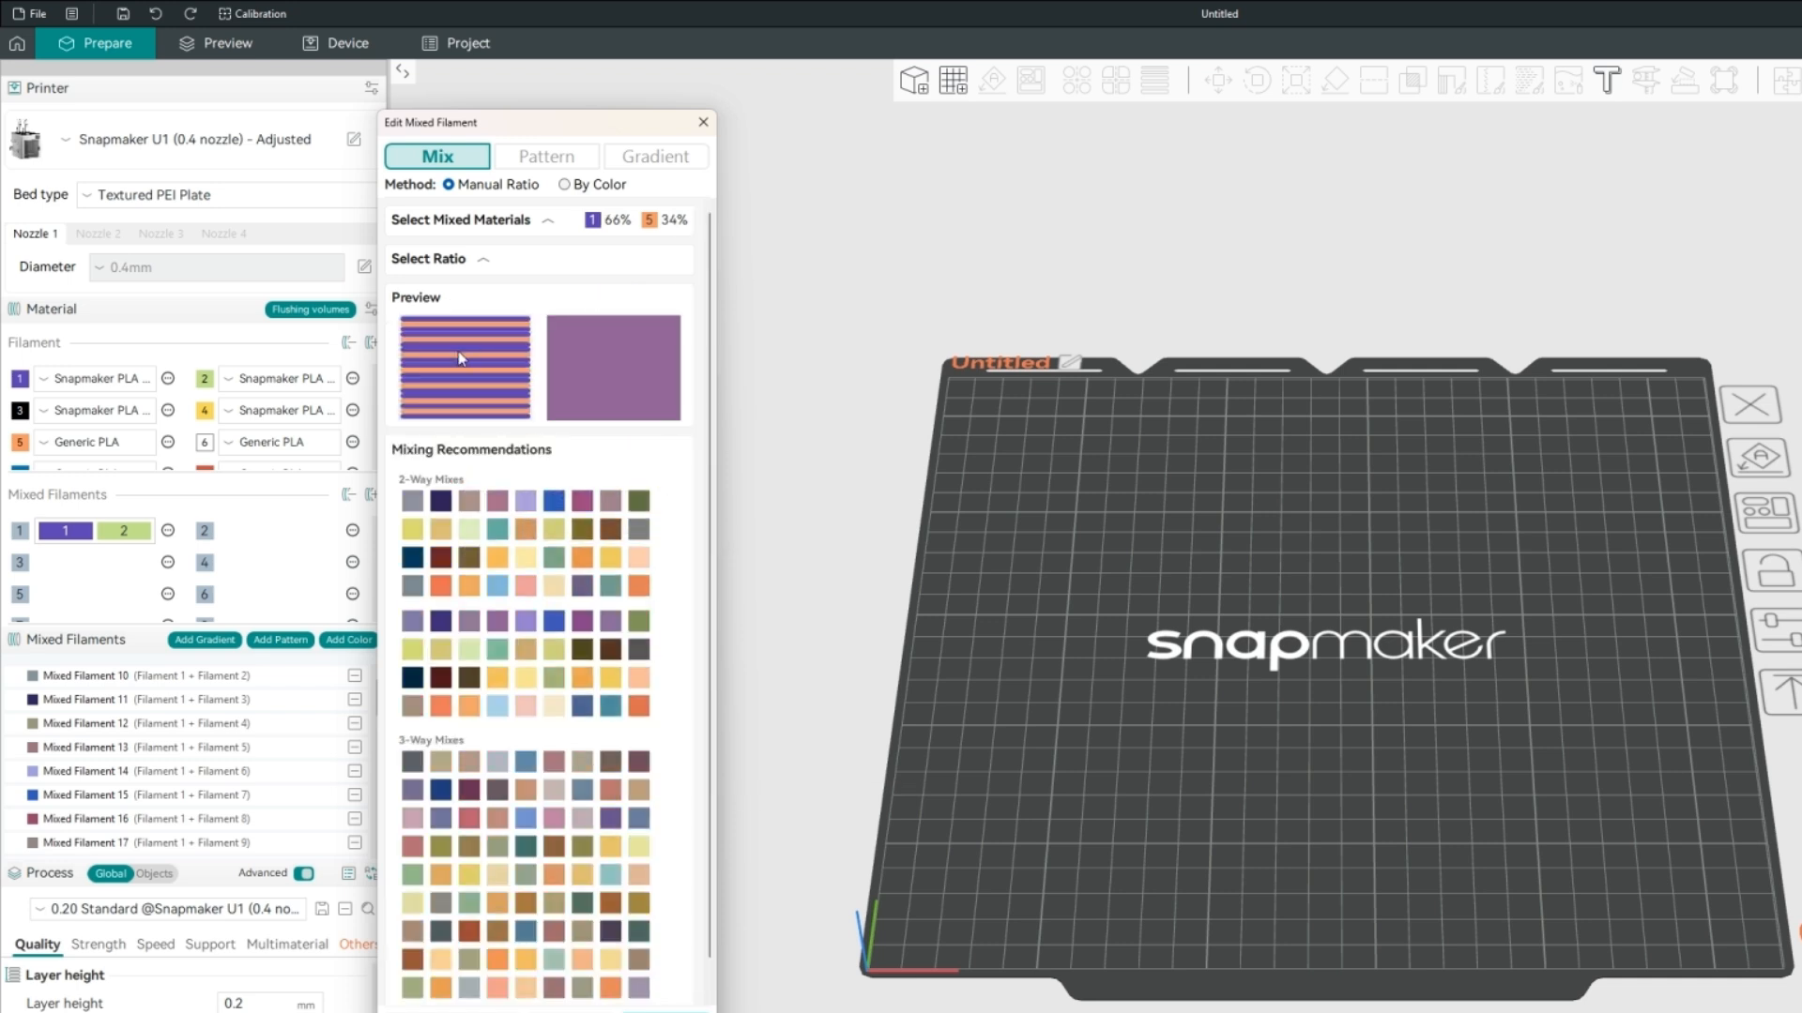
Set the mix to 65% filament 1 and 35% filament 5 with a 19% minimum weight ratio, and expand the mixed materials section.
left_click(480, 261)
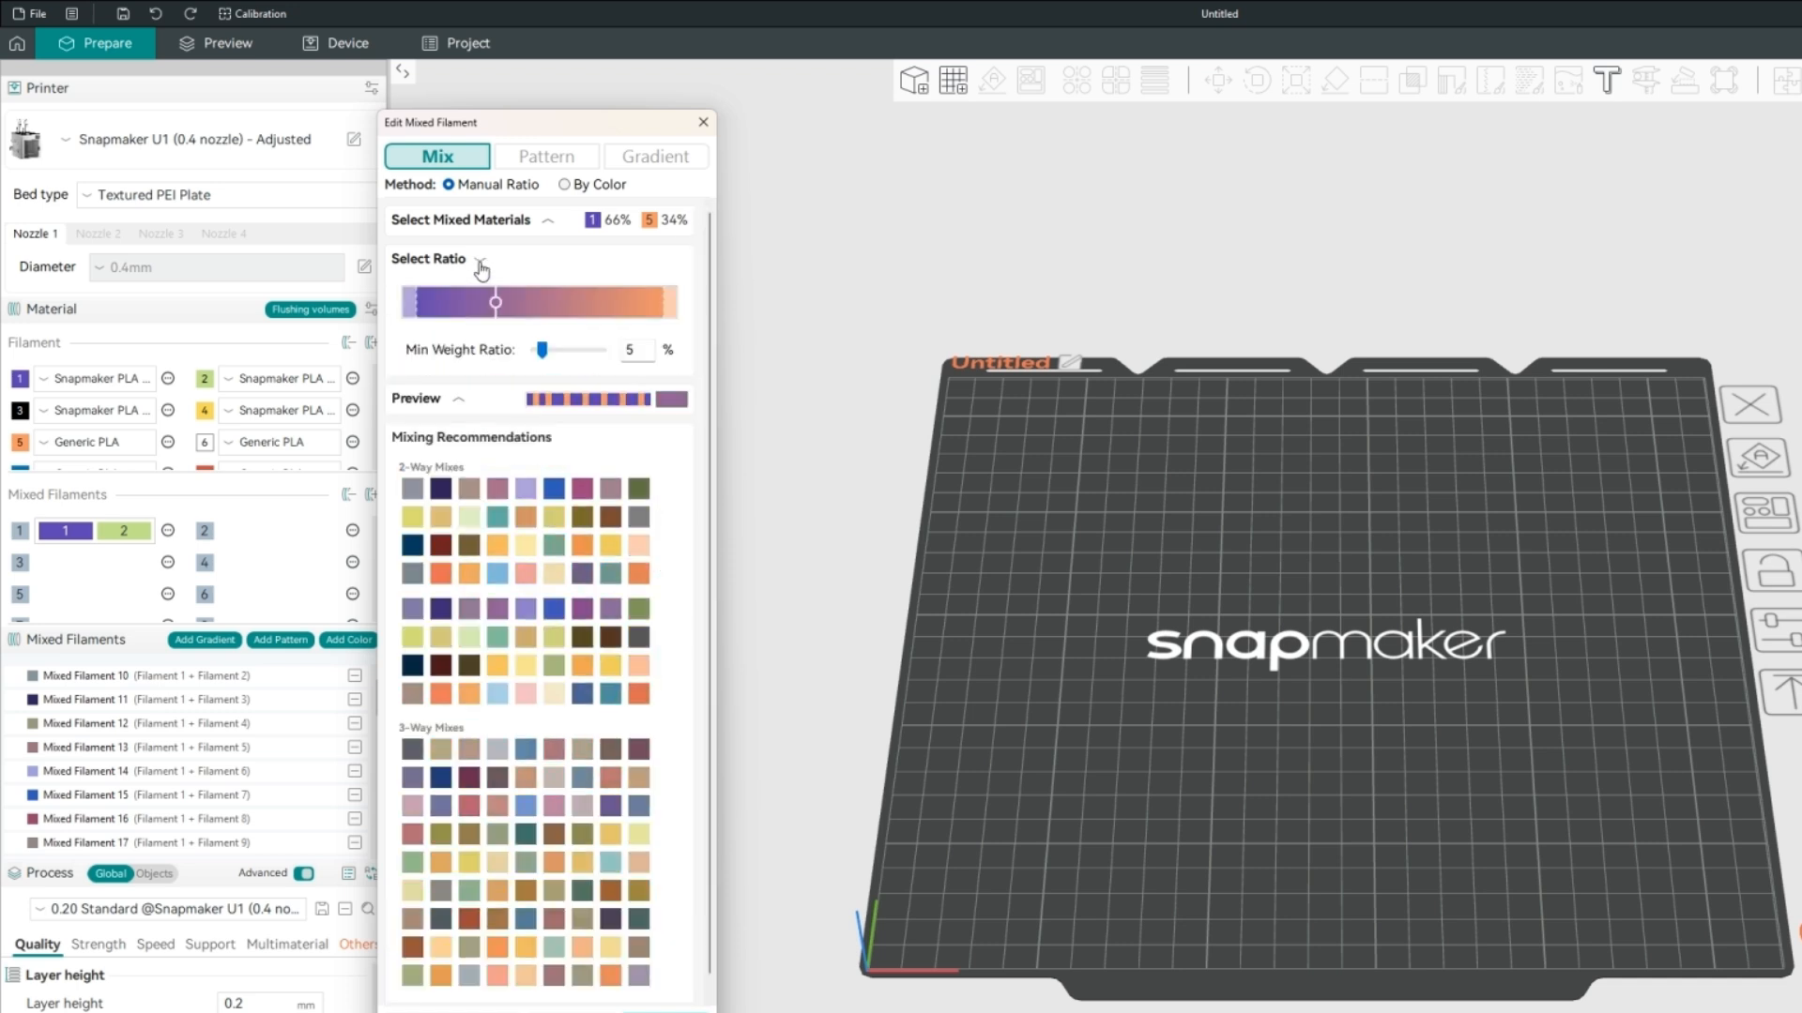
mouse_move(542, 351)
left_mouse_down()
mouse_move(595, 350)
mouse_move(550, 353)
mouse_move(540, 304)
mouse_move(497, 304)
left_mouse_up()
left_click(553, 315)
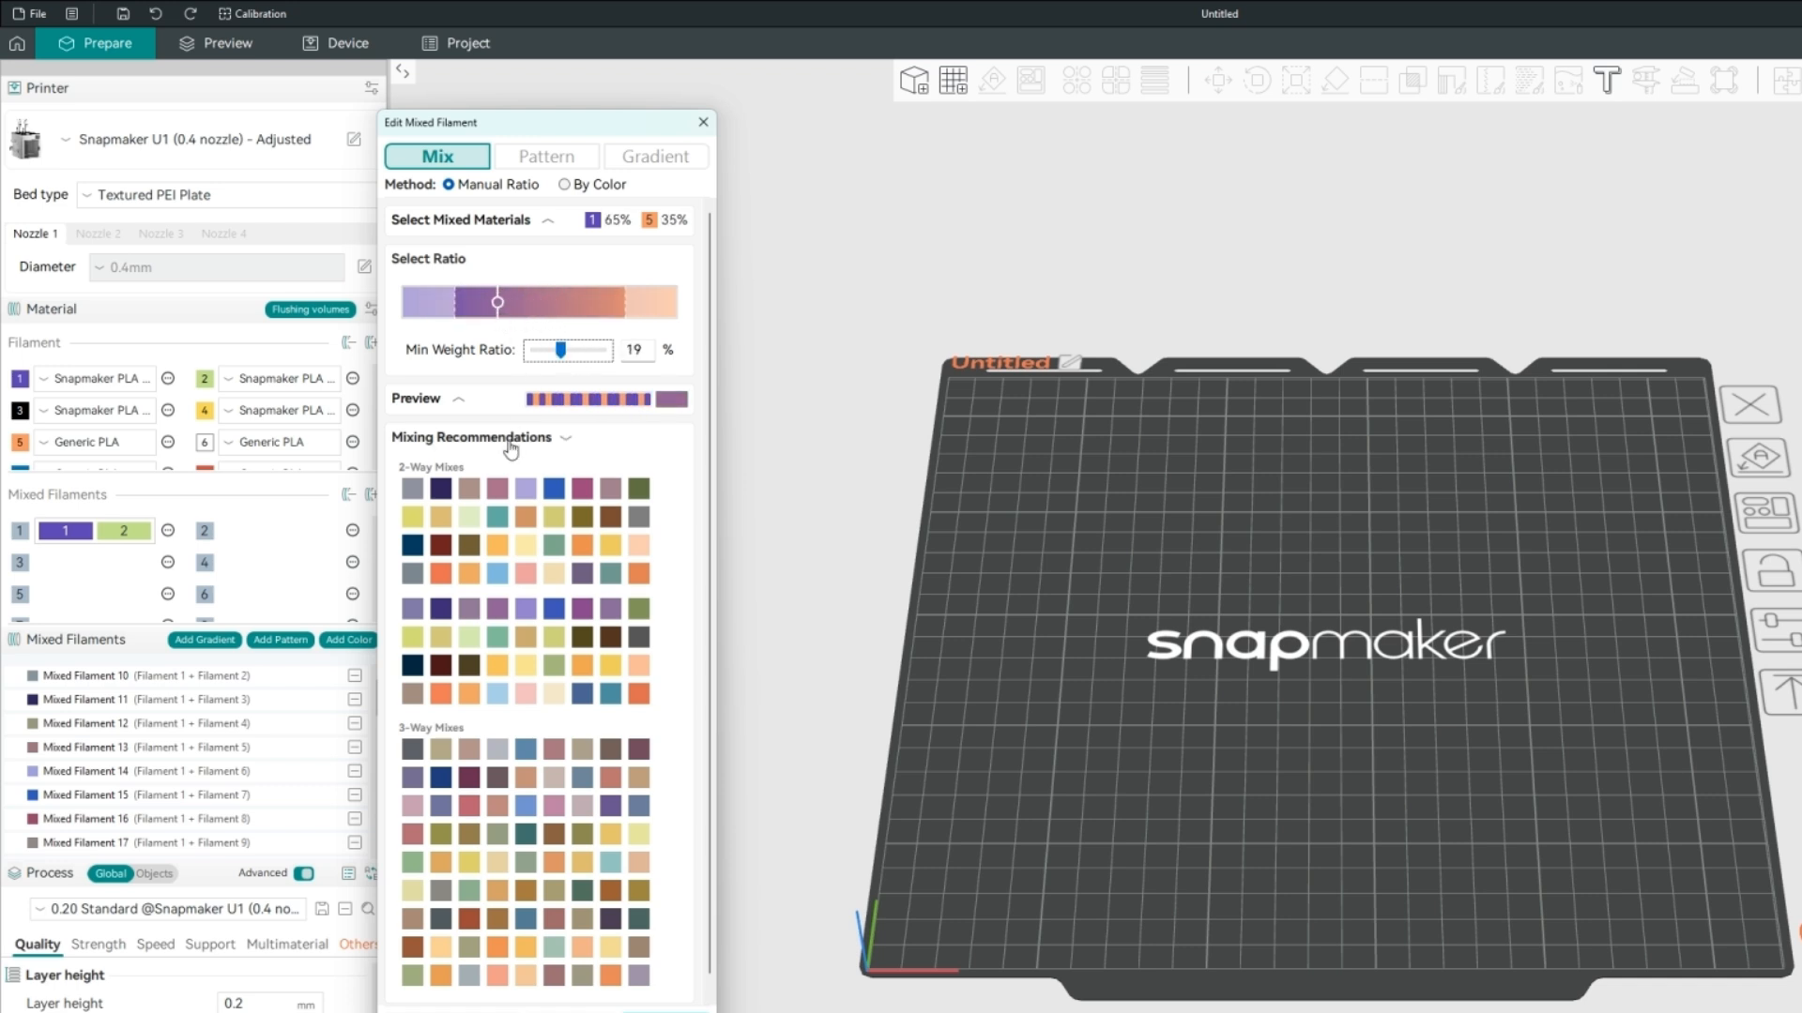
left_click(532, 222)
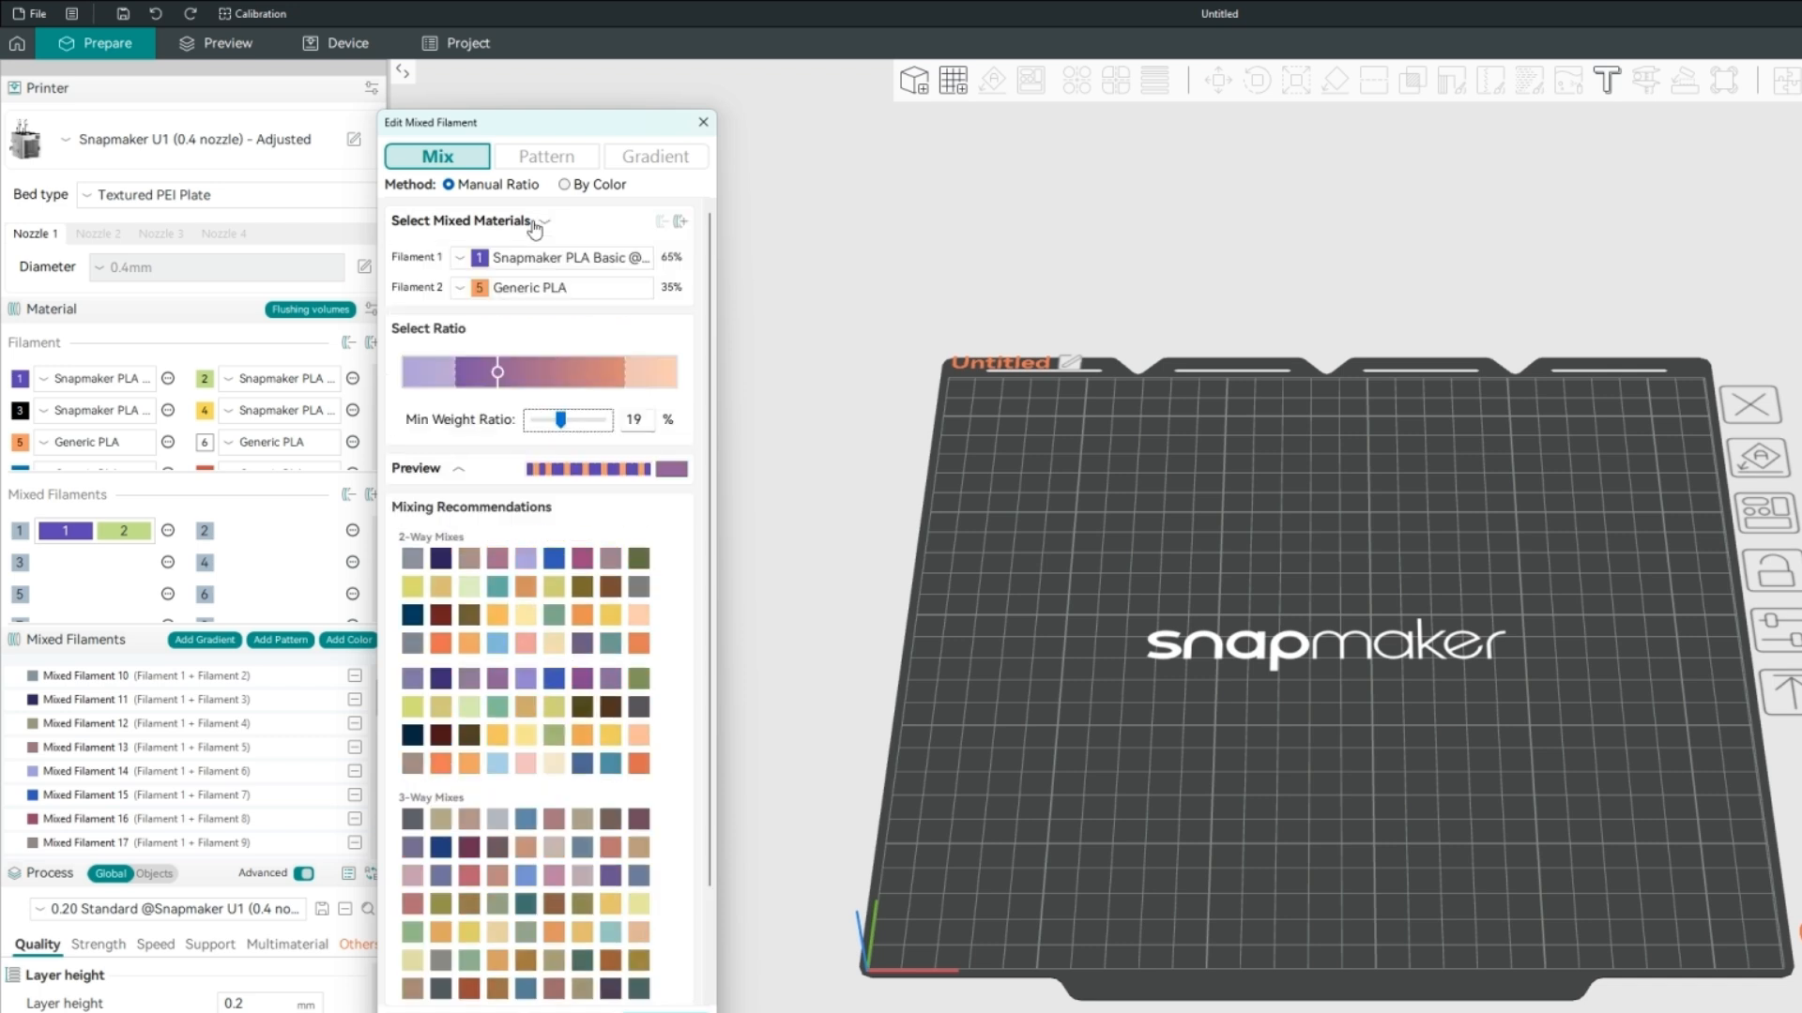